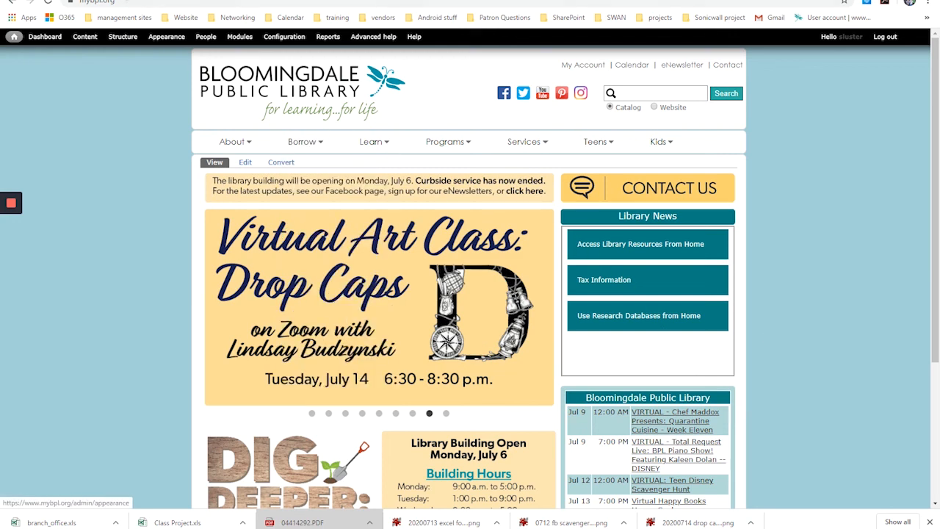
Step: Open the library's Computer Classes page through the Computers services and view the Classes and Materials list
{"action": "mouse_move", "coordinate": [525, 144]}
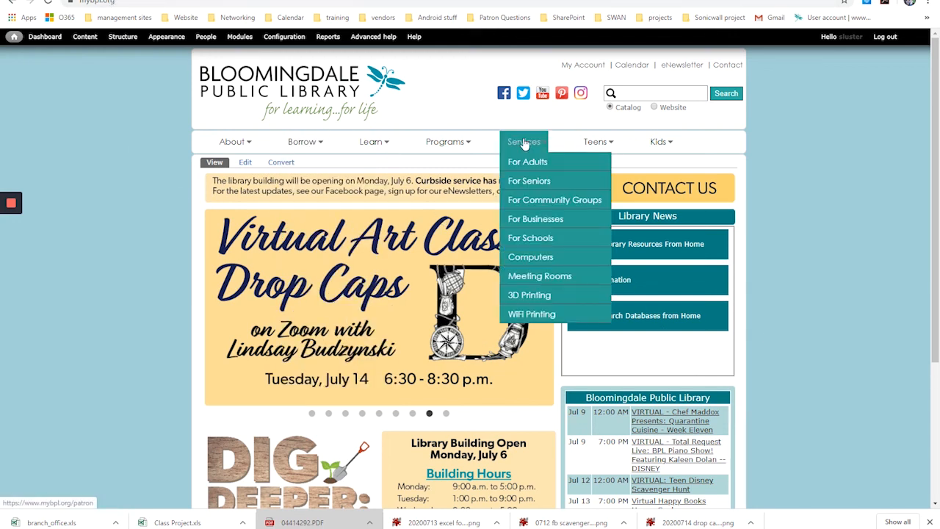
{"action": "left_click", "coordinate": [532, 259]}
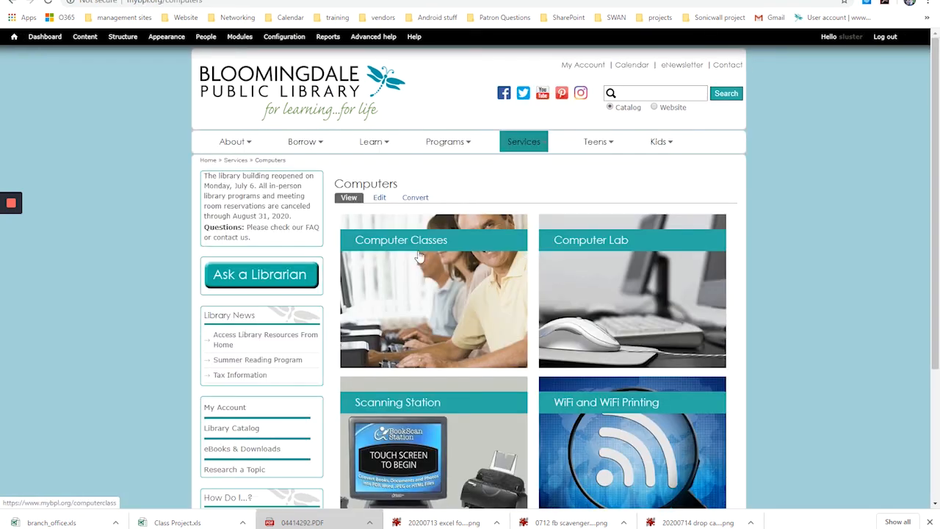
{"action": "left_click", "coordinate": [380, 264]}
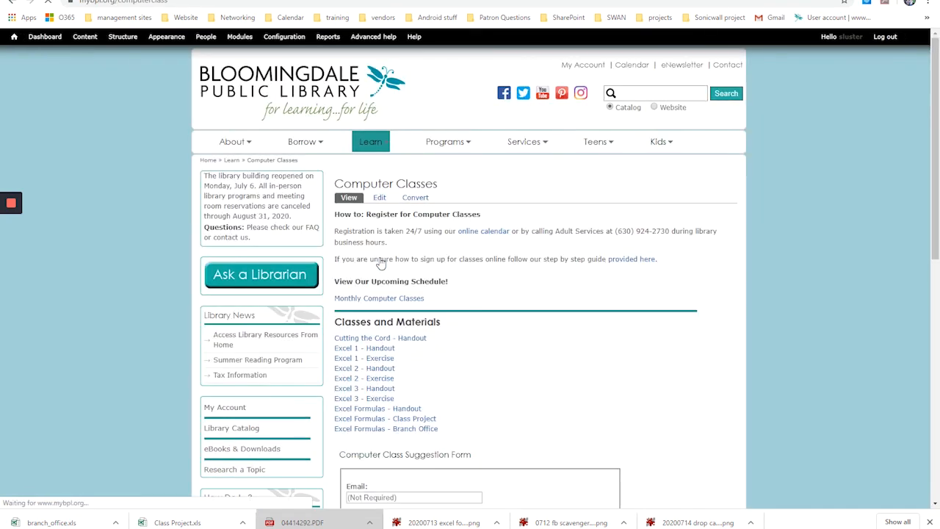
{"action": "scroll", "coordinate": [380, 272], "scroll_direction": "down", "scroll_amount": 1}
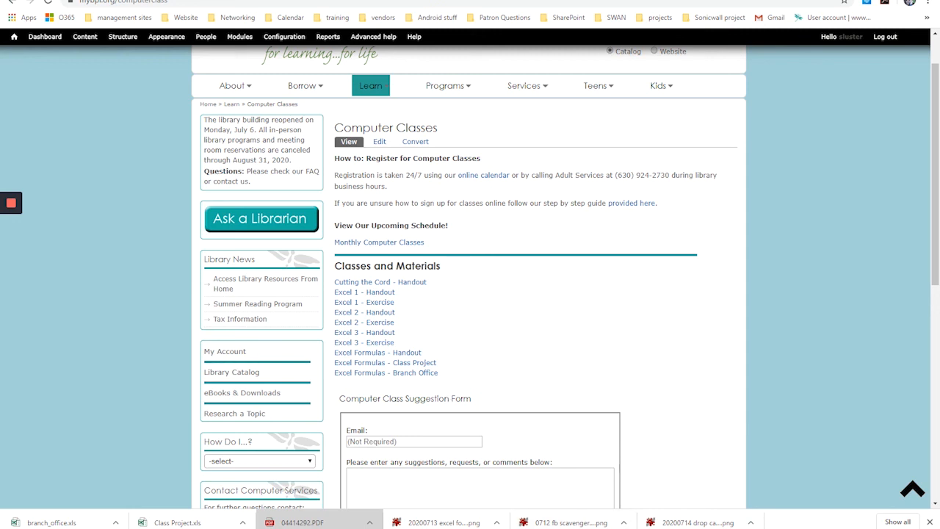
Step: Switch to the Class Project workbook in Excel
{"action": "mouse_move", "coordinate": [533, 526]}
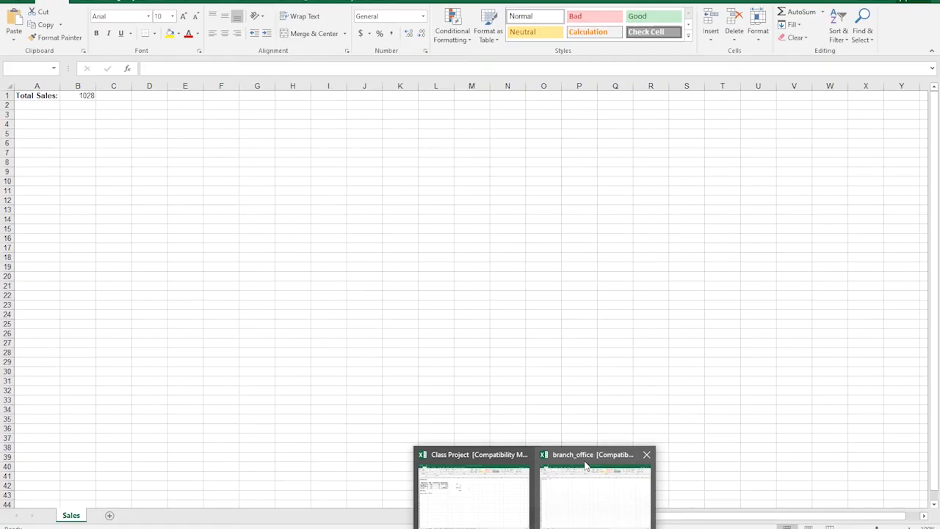
{"action": "mouse_move", "coordinate": [458, 471]}
{"action": "left_click", "coordinate": [490, 507]}
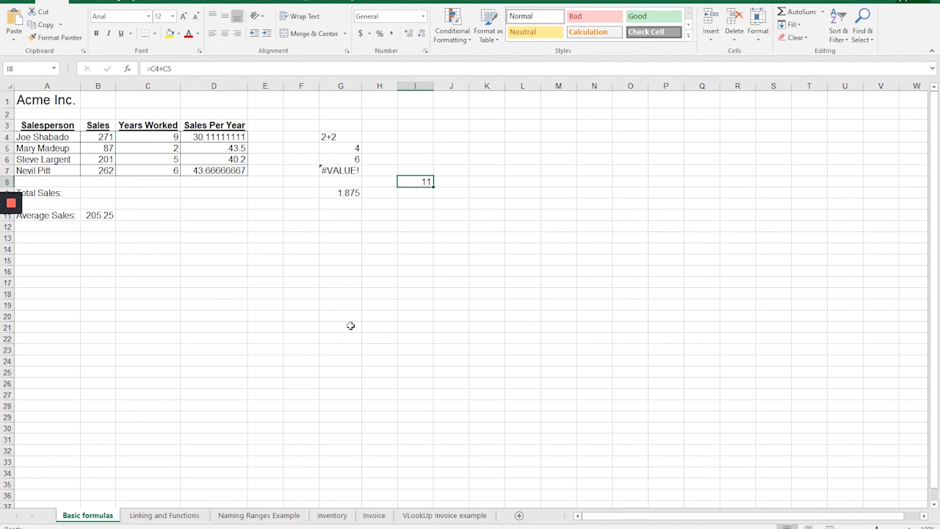
Step: Compare the entries in cells G4 and G5, and enter the formula =2+G5 in cell G6
{"action": "left_click", "coordinate": [339, 224]}
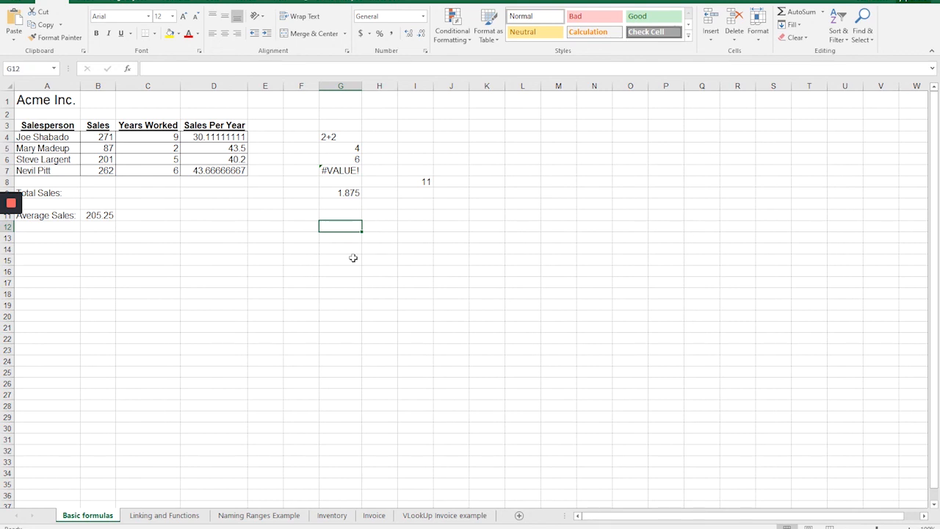
{"action": "left_click", "coordinate": [342, 137]}
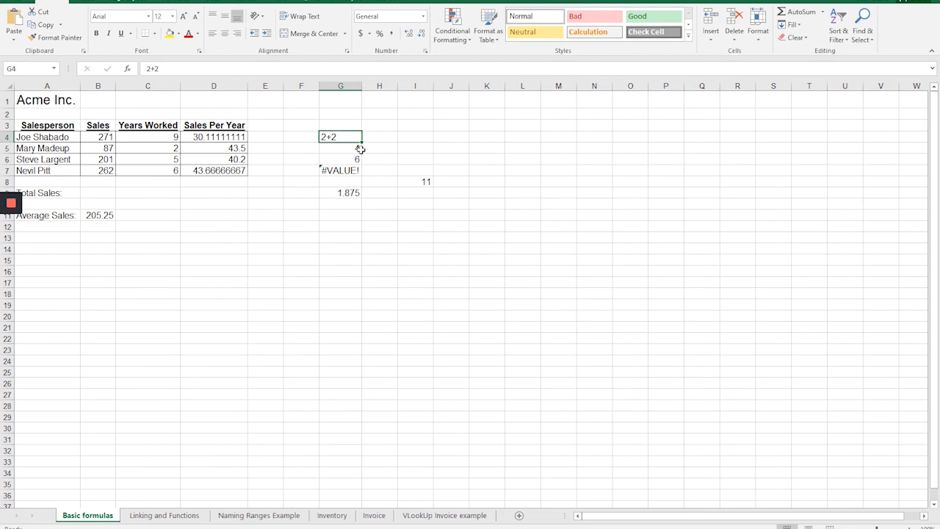
{"action": "left_click", "coordinate": [349, 148]}
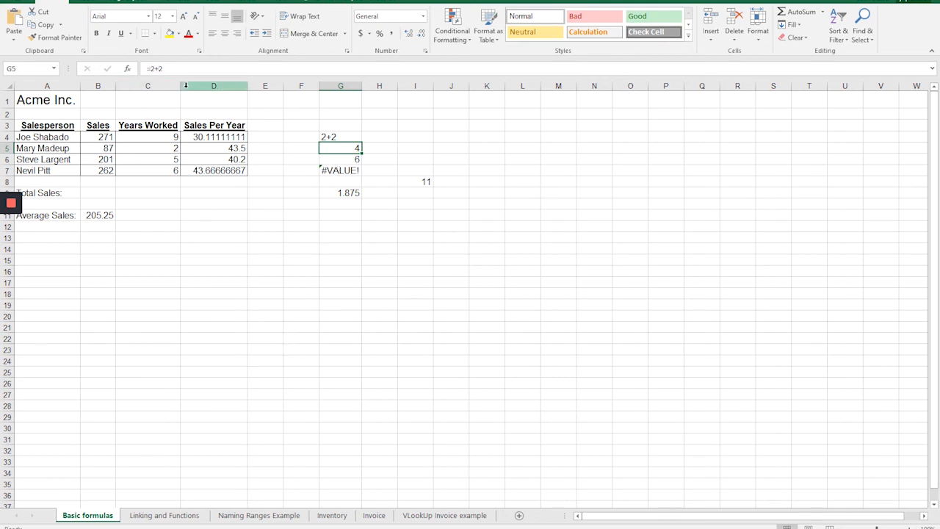
{"action": "left_click", "coordinate": [345, 160]}
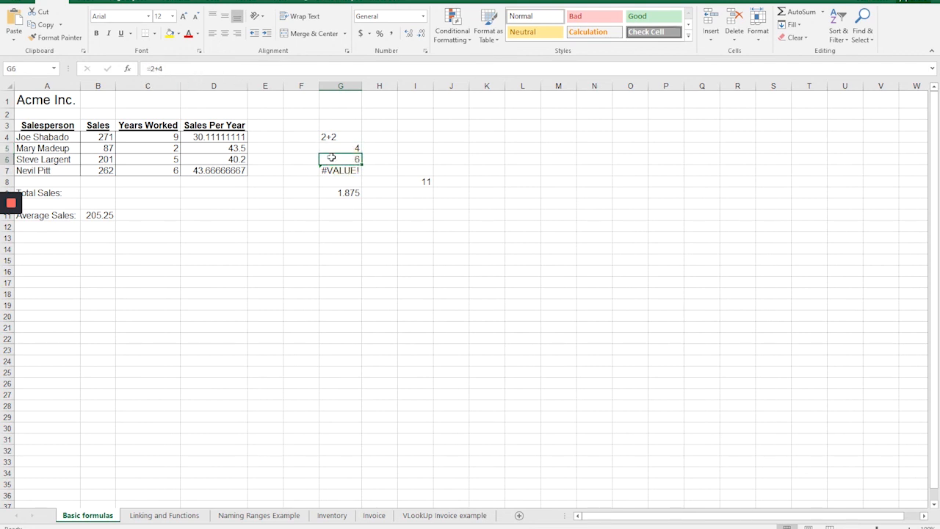
{"action": "type", "text": "="}
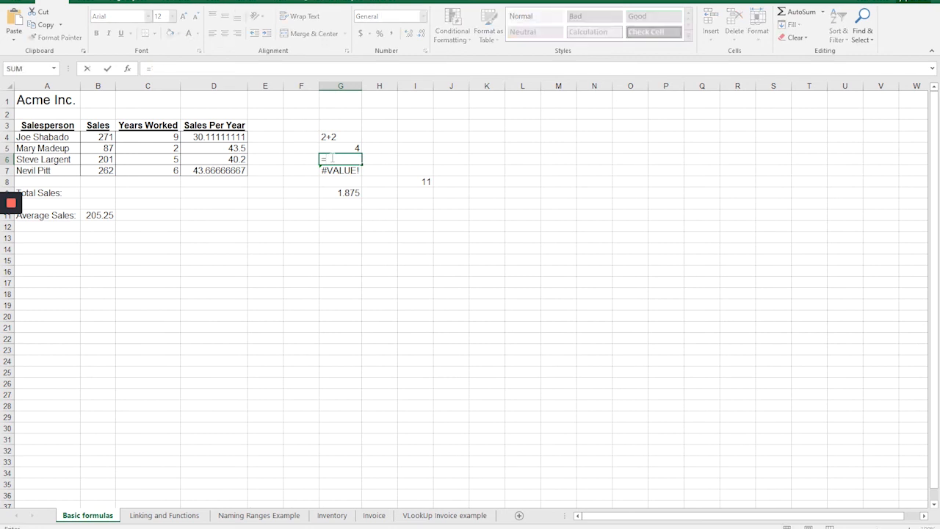
{"action": "type", "text": "2+g5"}
{"action": "key", "text": "Return"}
Step: Replace the formula in cell G5 with the value 5
{"action": "left_click", "coordinate": [349, 158]}
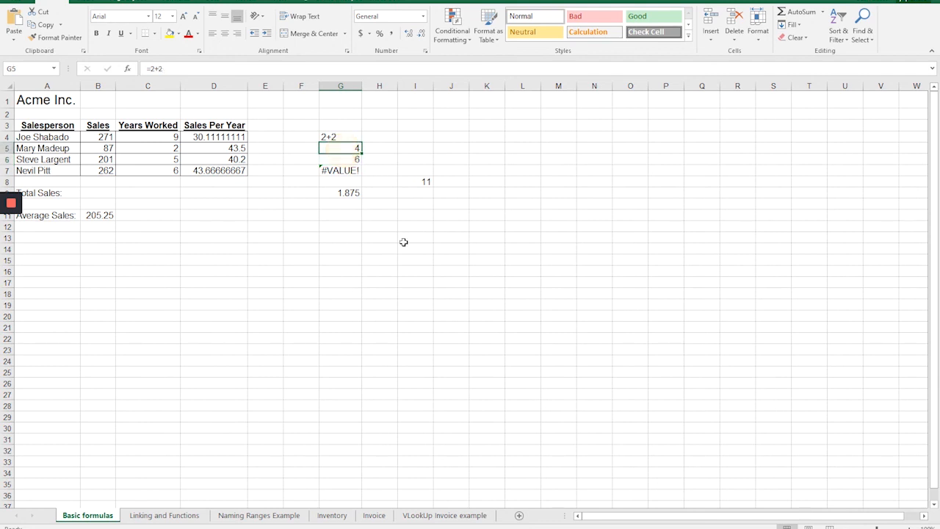
{"action": "type", "text": "5"}
{"action": "key", "text": "Return"}
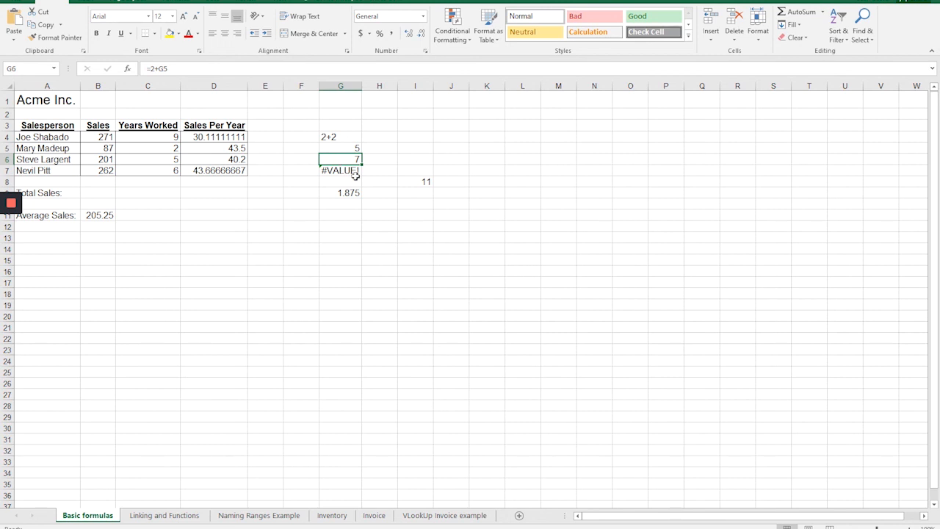
Step: Examine the Sales Per Year formulas in cells D4 to D7 to see which cells each one references
{"action": "left_click", "coordinate": [215, 138]}
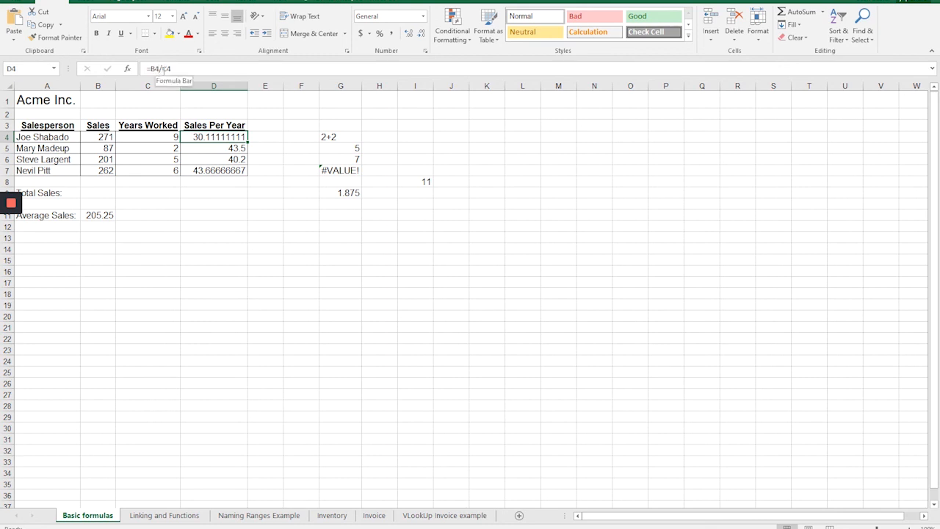
{"action": "left_click", "coordinate": [210, 149]}
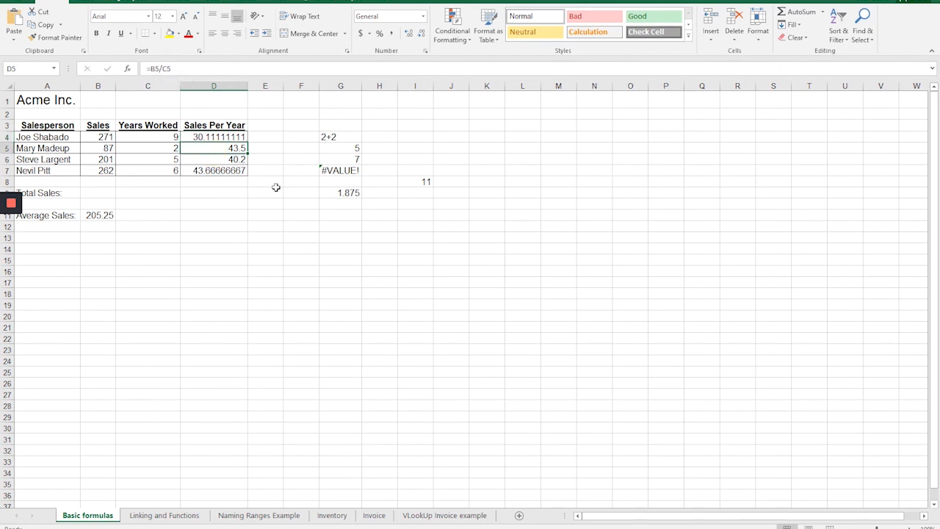
{"action": "key", "text": "Down"}
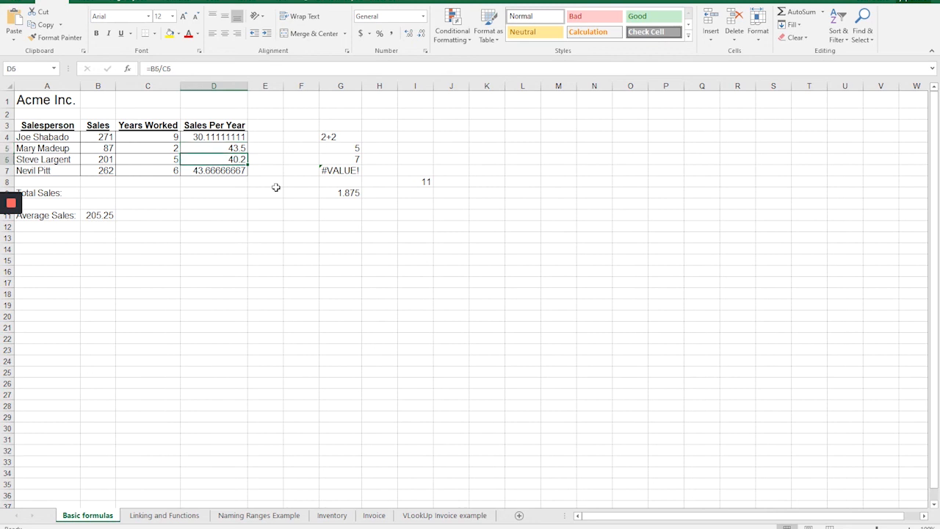
{"action": "key", "text": "Down"}
{"action": "key", "text": "Down"}
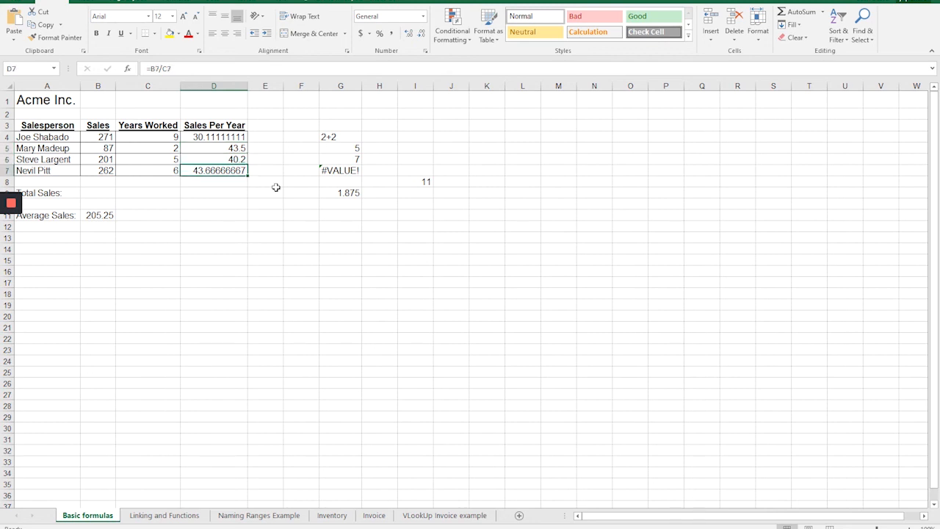
{"action": "key", "text": "Up"}
{"action": "key", "text": "Up"}
{"action": "key", "text": "Up"}
{"action": "key", "text": "Up"}
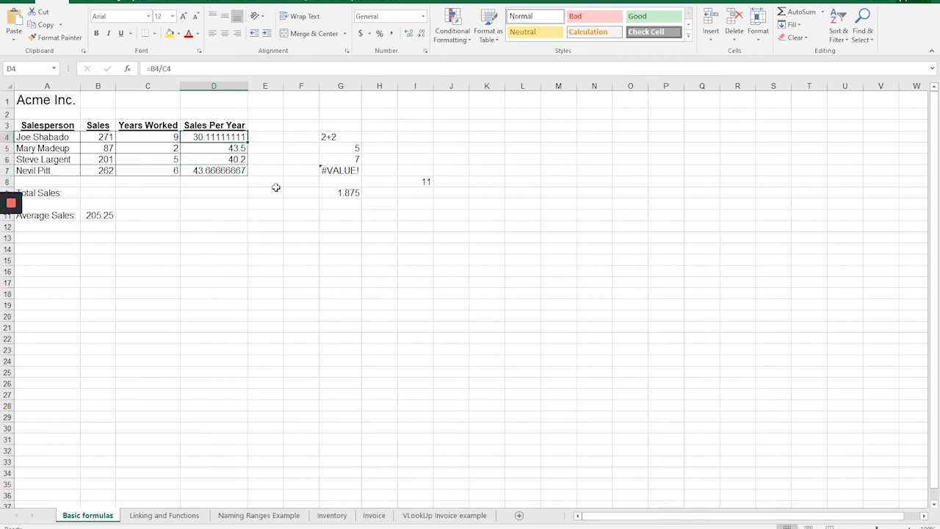
Step: Replace the first Sales Per Year formula in cell D4 with the fixed-number formula =271/9
{"action": "type", "text": "=271/9"}
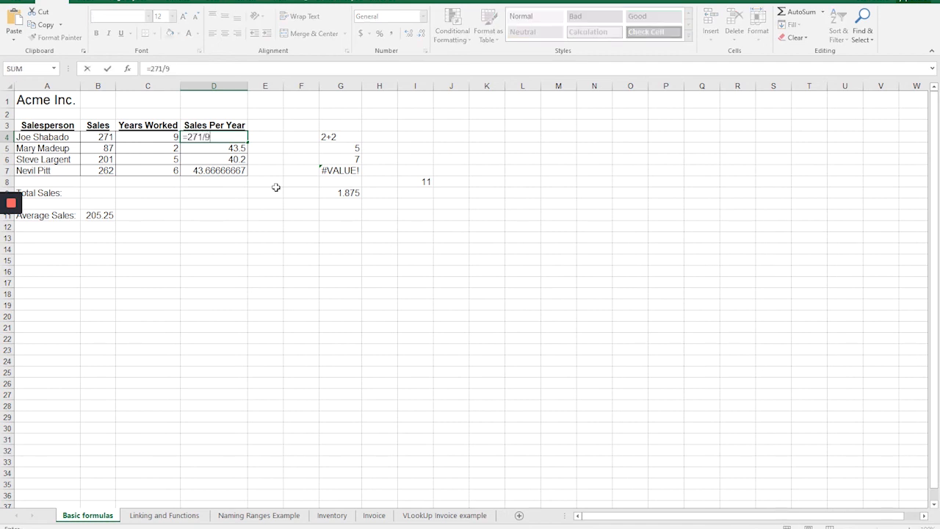
{"action": "key", "text": "Return"}
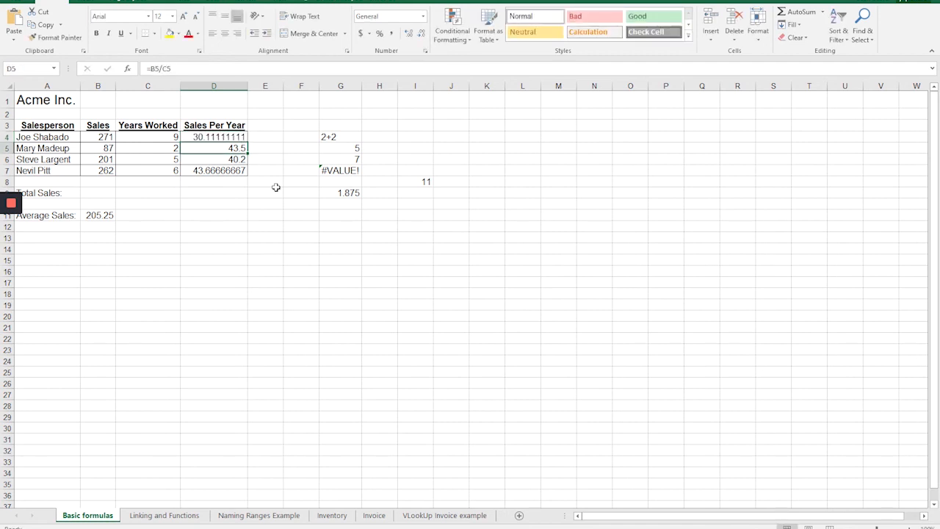
{"action": "key", "text": "Up"}
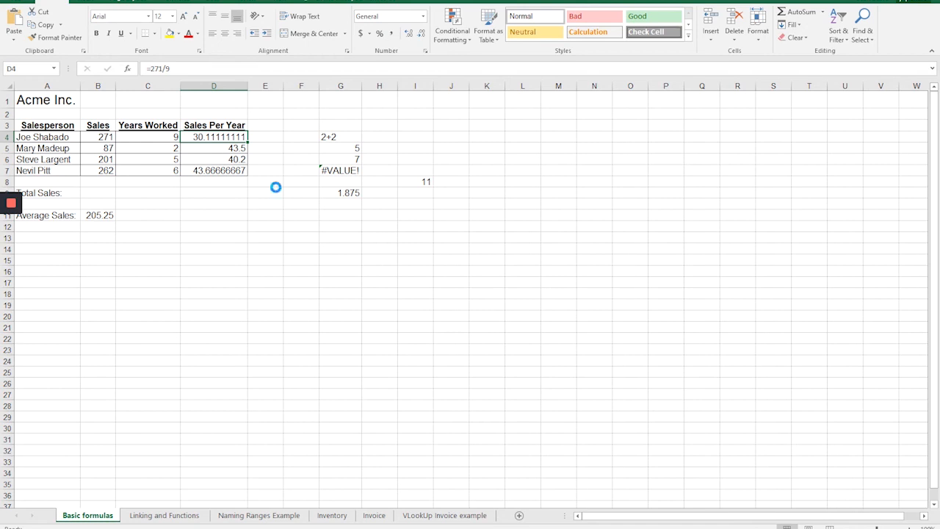
Step: Copy the fixed-number formula from D4 into cells D5, D6 and D7
{"action": "key", "text": "ctrl+c"}
{"action": "key", "text": "Down"}
{"action": "key", "text": "ctrl+v"}
{"action": "key", "text": "Down"}
{"action": "key", "text": "ctrl+v"}
{"action": "key", "text": "Down"}
{"action": "key", "text": "ctrl+v"}
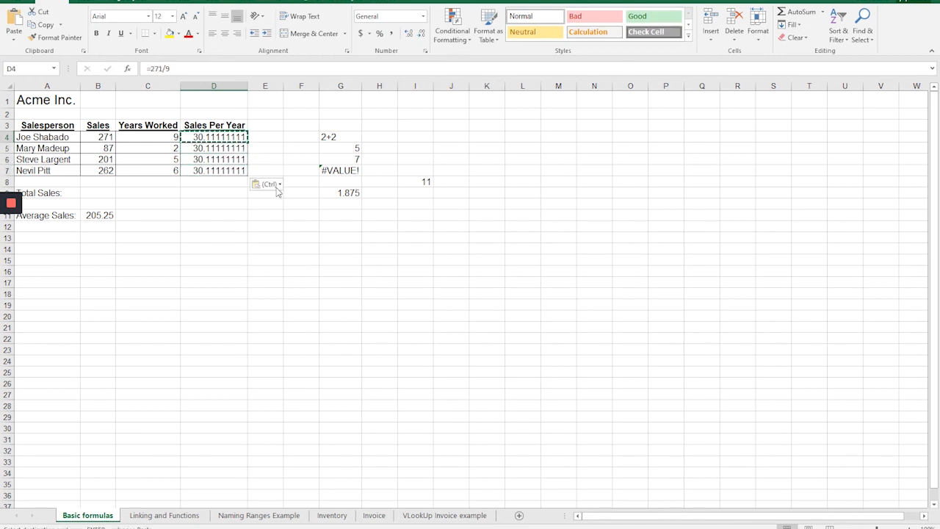
Step: Replace the content of cell D4 with the cell-reference formula =B4/C4
{"action": "key", "text": "Delete"}
{"action": "type", "text": "=b4"}
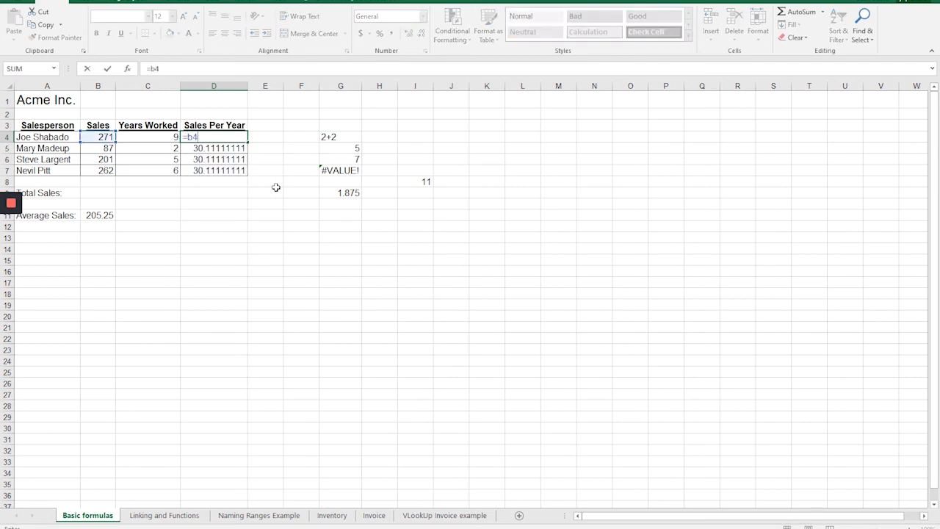
{"action": "type", "text": "/c4"}
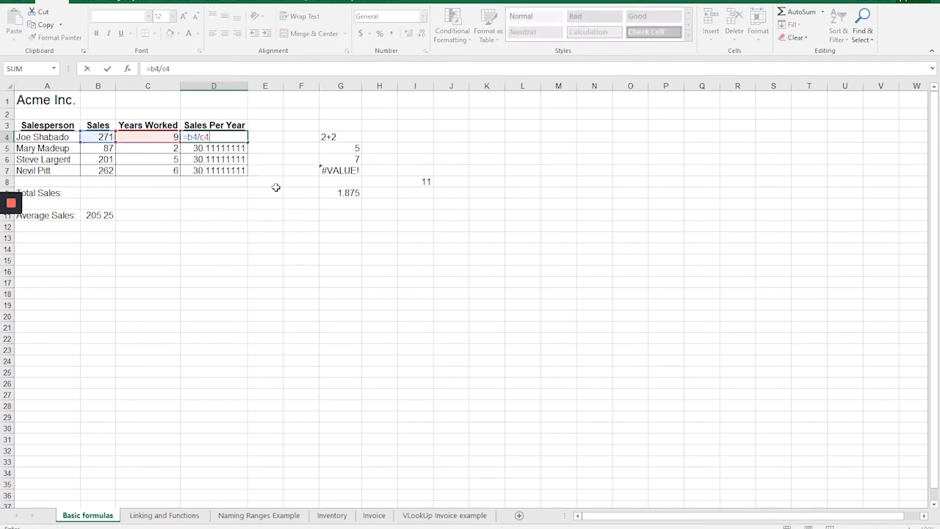
{"action": "key", "text": "ctrl+Return"}
Step: Copy the cell-reference formula from D4 into the remaining Sales Per Year cells D5, D6 and D7
{"action": "key", "text": "ctrl+c"}
{"action": "key", "text": "Down"}
{"action": "key", "text": "ctrl+v"}
{"action": "key", "text": "Down"}
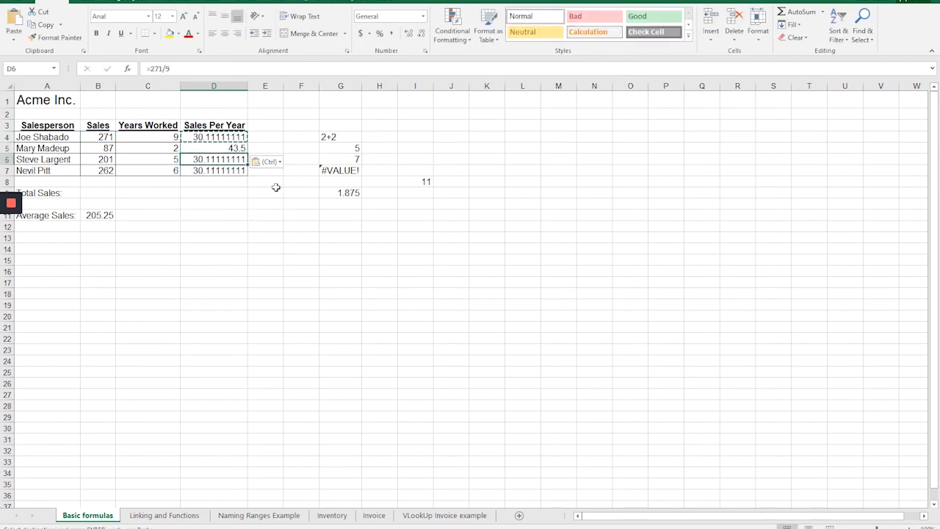
{"action": "key", "text": "ctrl+v"}
{"action": "key", "text": "Down"}
{"action": "key", "text": "ctrl+v"}
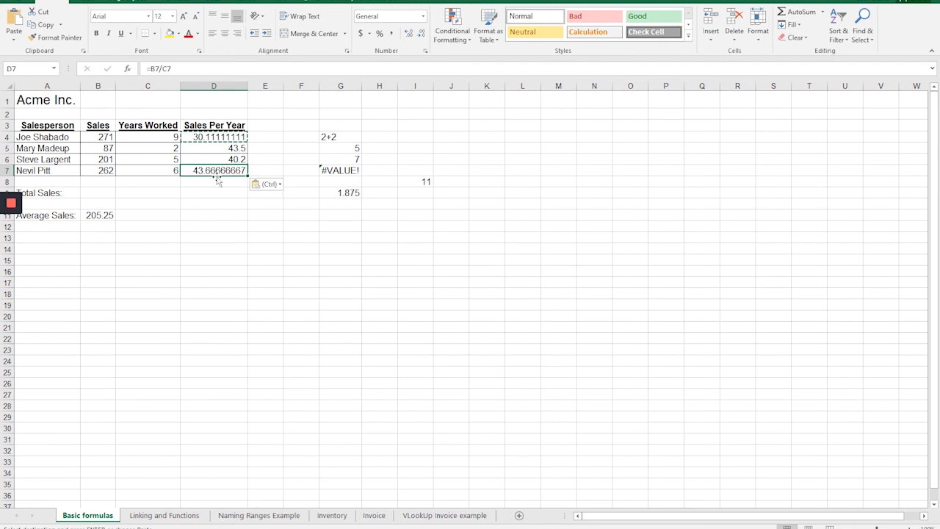
Step: Remove all parentheses from the formula in cell G9 so that it reads =2+2-3*2/4^2
{"action": "key", "text": "Right"}
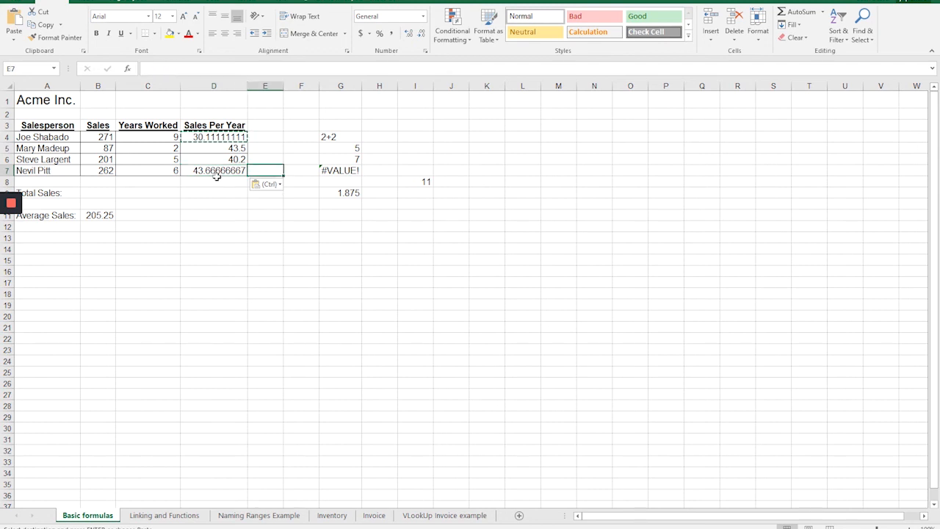
{"action": "key", "text": "Right"}
{"action": "key", "text": "Down"}
{"action": "key", "text": "Right"}
{"action": "key", "text": "Down"}
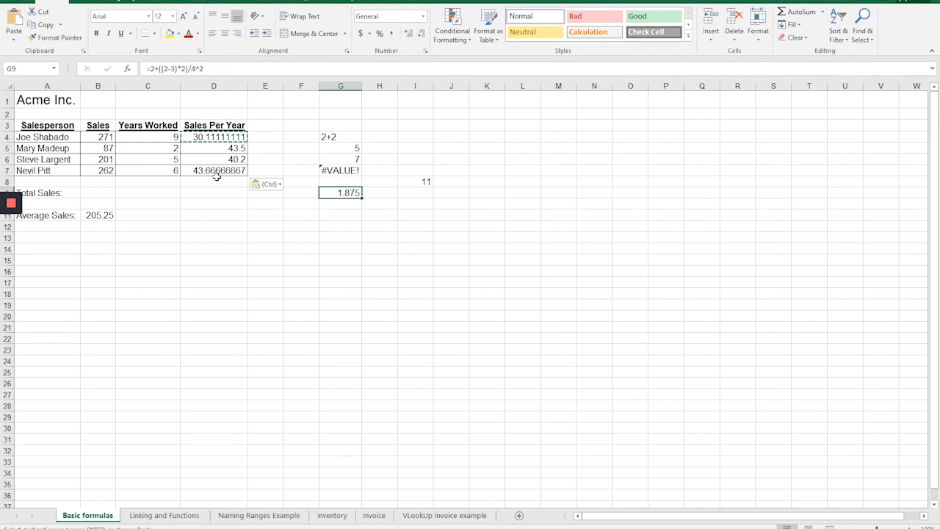
{"action": "key", "text": "F2"}
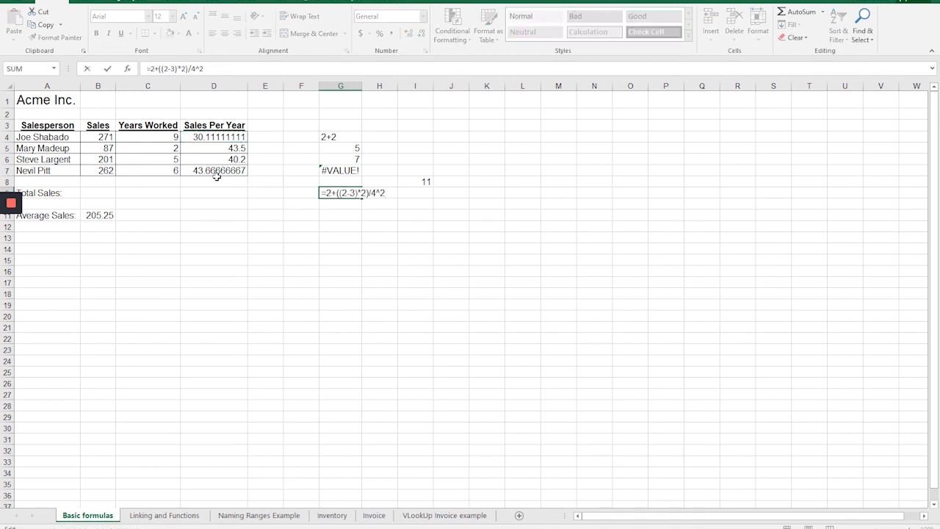
{"action": "key", "text": "Left"}
{"action": "key", "text": "Left"}
{"action": "key", "text": "BackSpace"}
{"action": "key", "text": "BackSpace"}
{"action": "key", "text": "Left"}
{"action": "key", "text": "Left"}
{"action": "key", "text": "Left"}
{"action": "key", "text": "BackSpace"}
{"action": "key", "text": "BackSpace"}
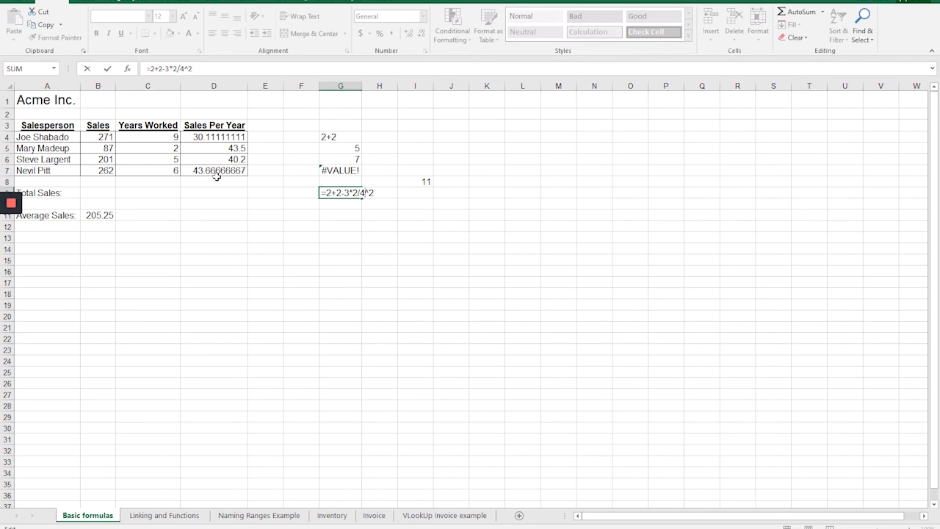
{"action": "key", "text": "ctrl+Return"}
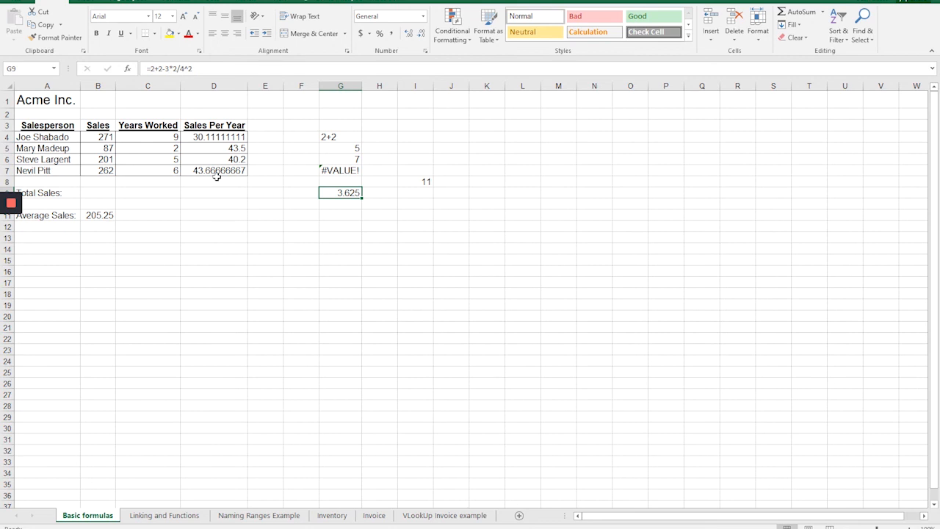
Step: Add parentheses around 2+2 in cell G9 so that the formula reads =(2+2)-3*2/4^2
{"action": "key", "text": "F2"}
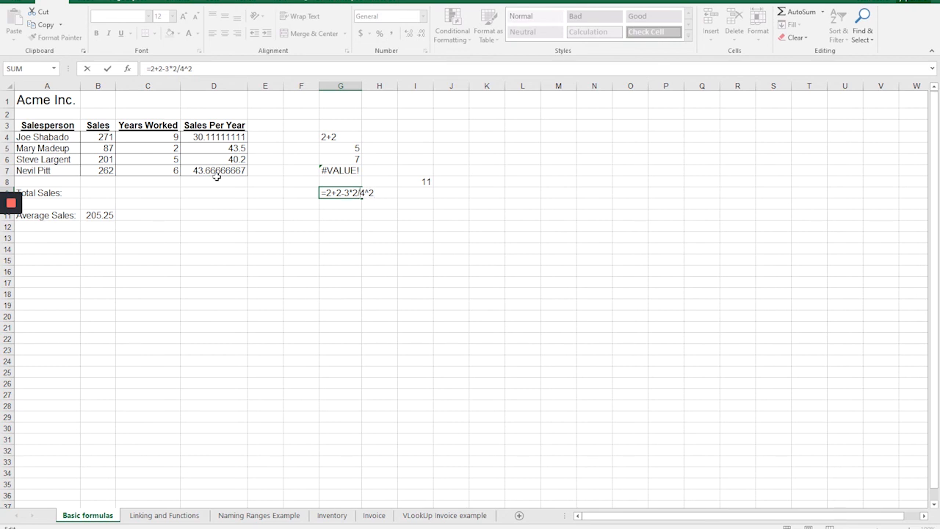
{"action": "key", "text": "Left"}
{"action": "key", "text": "Left"}
{"action": "key", "text": "Left"}
{"action": "key", "text": "Left"}
{"action": "type", "text": "(2+2"}
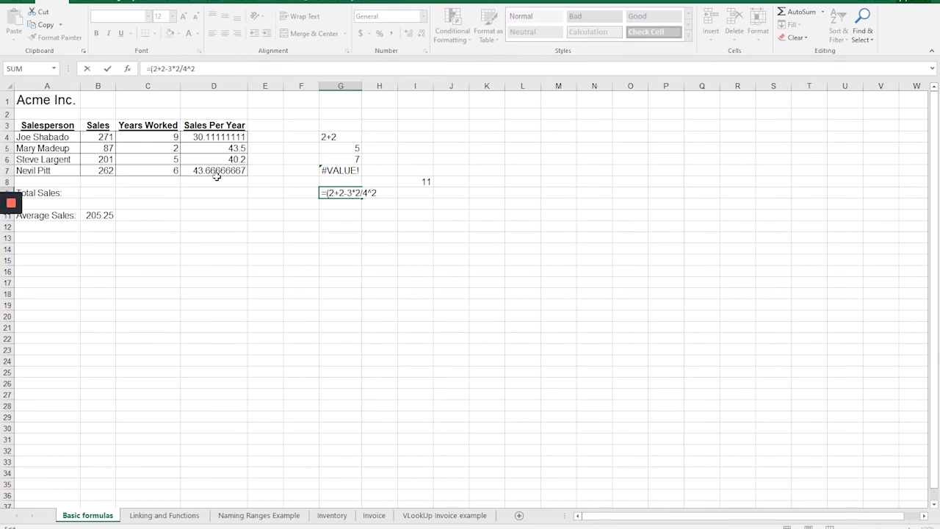
{"action": "type", "text": ")"}
{"action": "key", "text": "Return"}
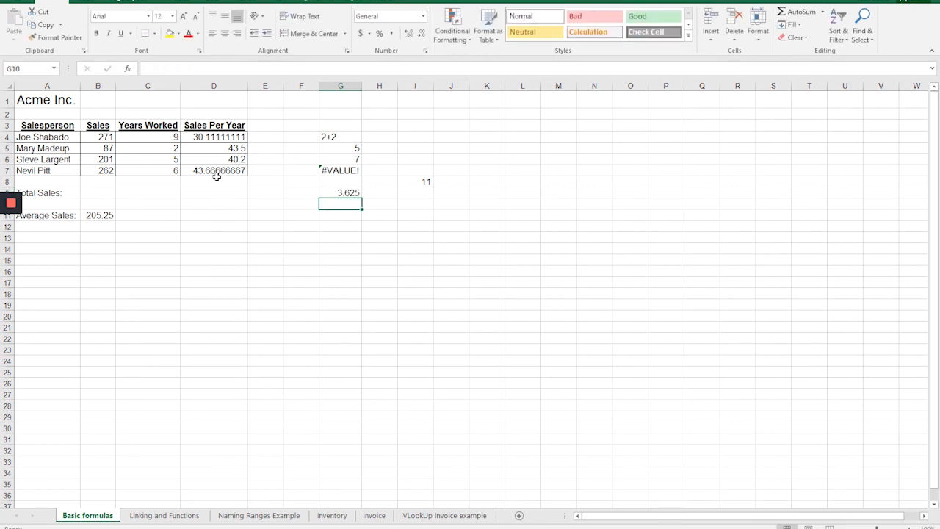
{"action": "key", "text": "Up"}
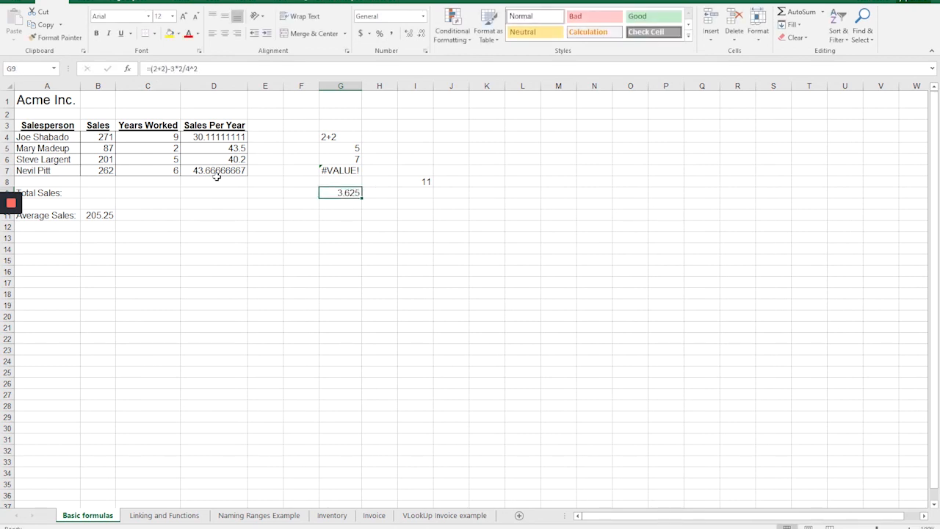
Step: Add parentheses around 3*2 in cell G9 so that the formula reads =(2+2)-(3*2)/4^2
{"action": "key", "text": "F2"}
{"action": "key", "text": "Left"}
{"action": "key", "text": "Left"}
{"action": "key", "text": "Left"}
{"action": "key", "text": "Left"}
{"action": "key", "text": "Left"}
{"action": "key", "text": "Left"}
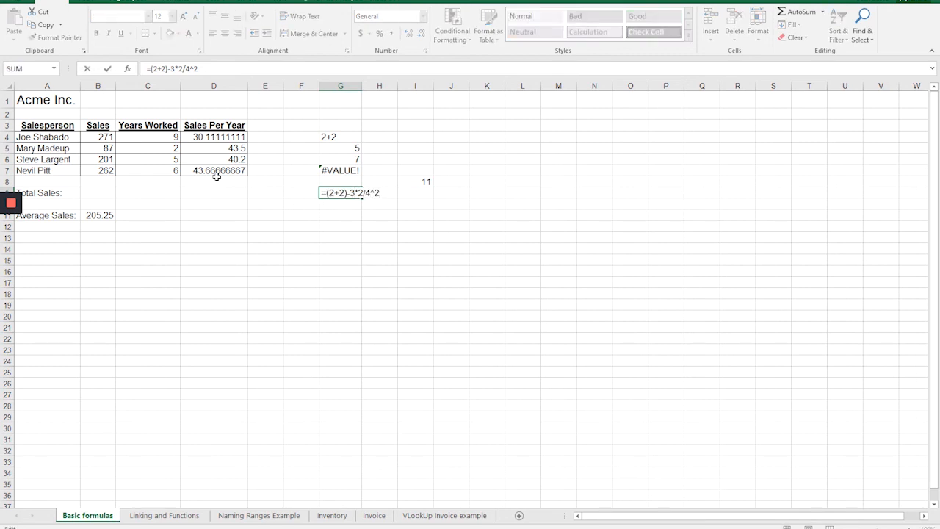
{"action": "type", "text": "("}
{"action": "key", "text": "Right"}
{"action": "key", "text": "Right"}
{"action": "key", "text": "Right"}
{"action": "type", "text": ")"}
{"action": "key", "text": "Return"}
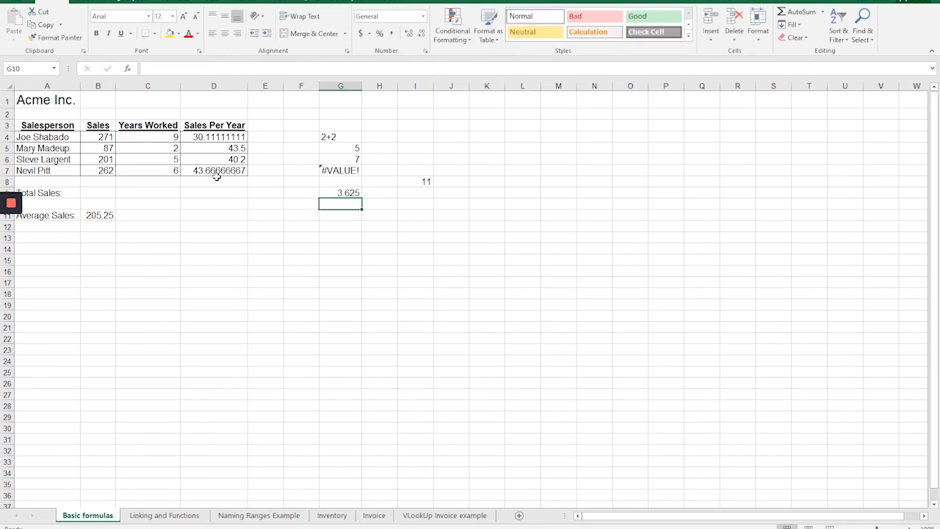
Step: Move the second pair of parentheses in cell G9 so that the formula reads =(2+2)-3*(2/4)^2
{"action": "key", "text": "Up"}
{"action": "key", "text": "F2"}
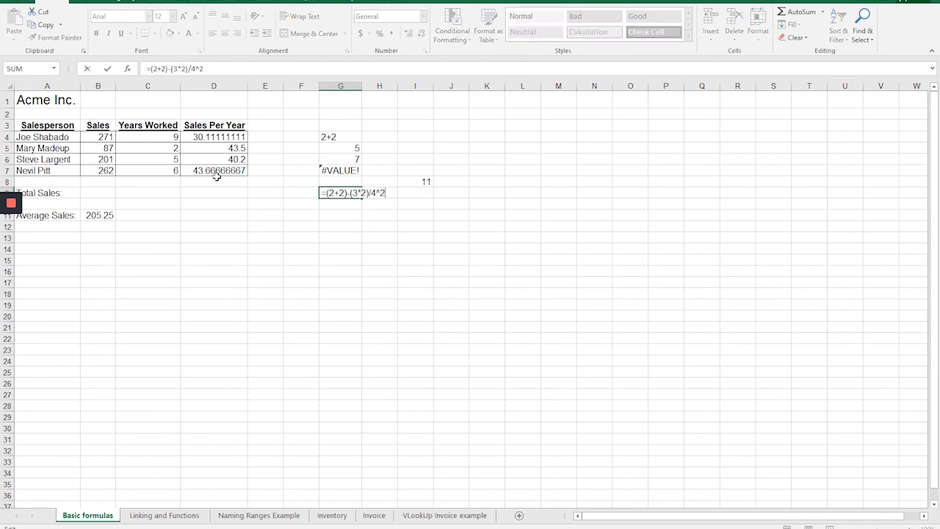
{"action": "key", "text": "Left"}
{"action": "key", "text": "Left"}
{"action": "key", "text": "BackSpace"}
{"action": "key", "text": "BackSpace"}
{"action": "key", "text": "BackSpace"}
{"action": "type", "text": "3*("}
{"action": "key", "text": "Right"}
{"action": "key", "text": "Right"}
{"action": "type", "text": ")"}
{"action": "key", "text": "Return"}
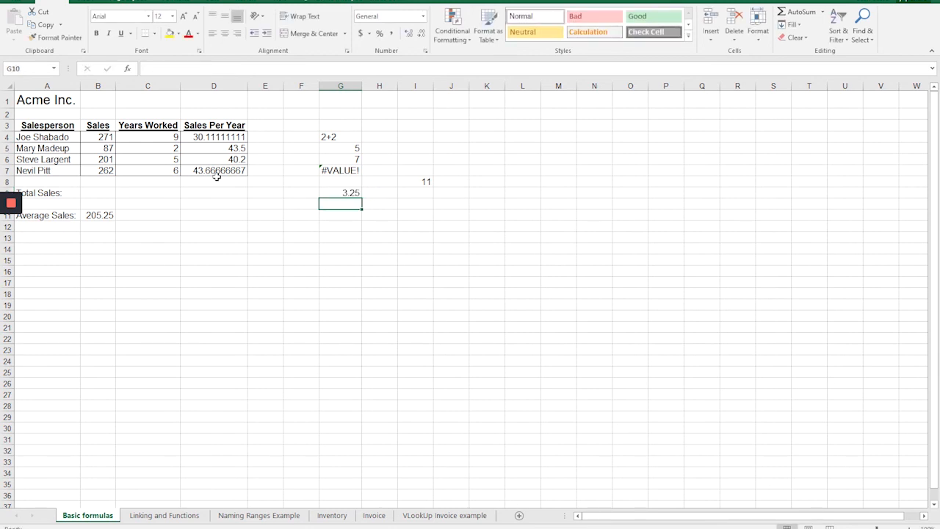
{"action": "key", "text": "Up"}
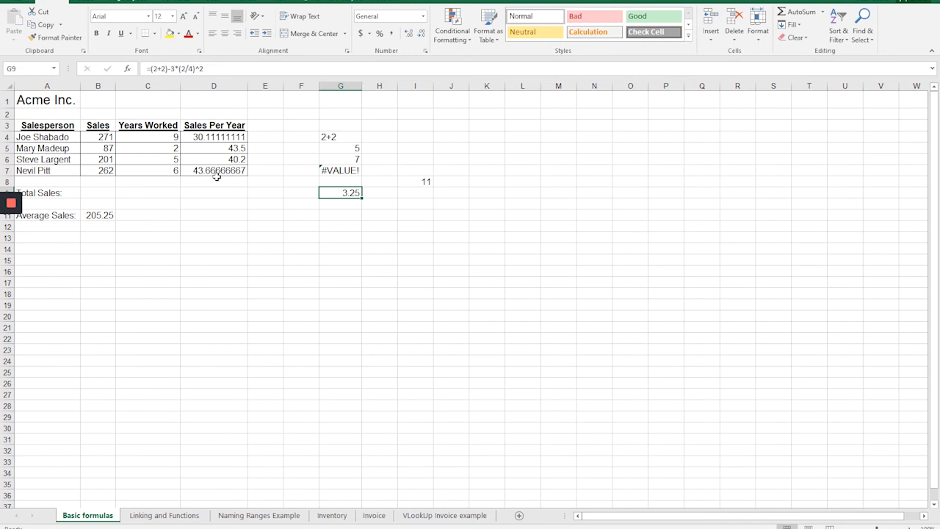
Step: Remove the parentheses from the Average Sales formula in cell B11 so that it reads =B4+B5+B6+B7/4
{"action": "key", "text": "Down"}
{"action": "key", "text": "Left"}
{"action": "key", "text": "Left"}
{"action": "key", "text": "Left"}
{"action": "key", "text": "Left"}
{"action": "key", "text": "Left"}
{"action": "key", "text": "Down"}
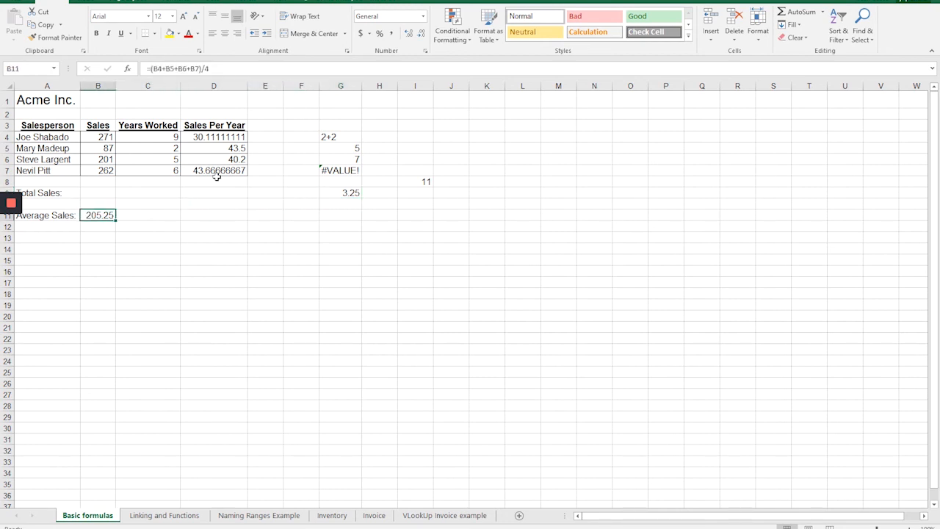
{"action": "key", "text": "F2"}
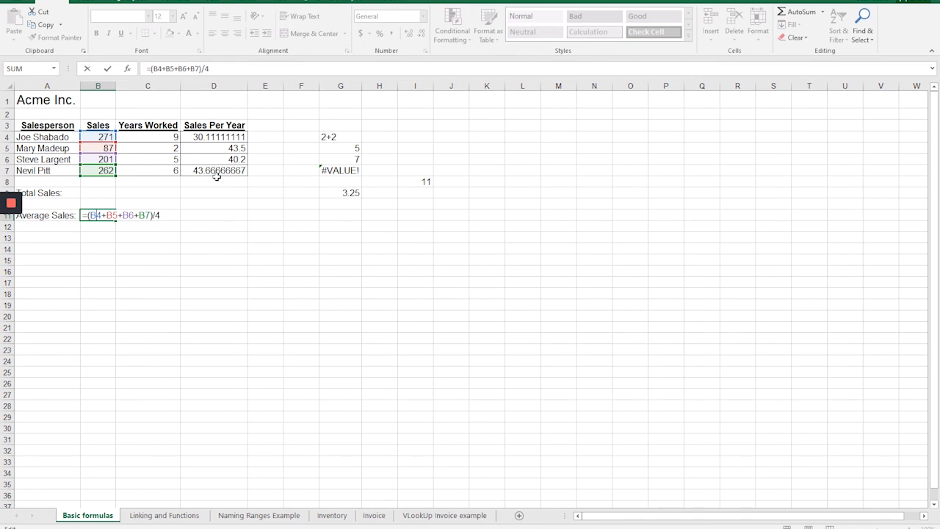
{"action": "key", "text": "Left"}
{"action": "key", "text": "Left"}
{"action": "key", "text": "Delete"}
{"action": "key", "text": "Delete"}
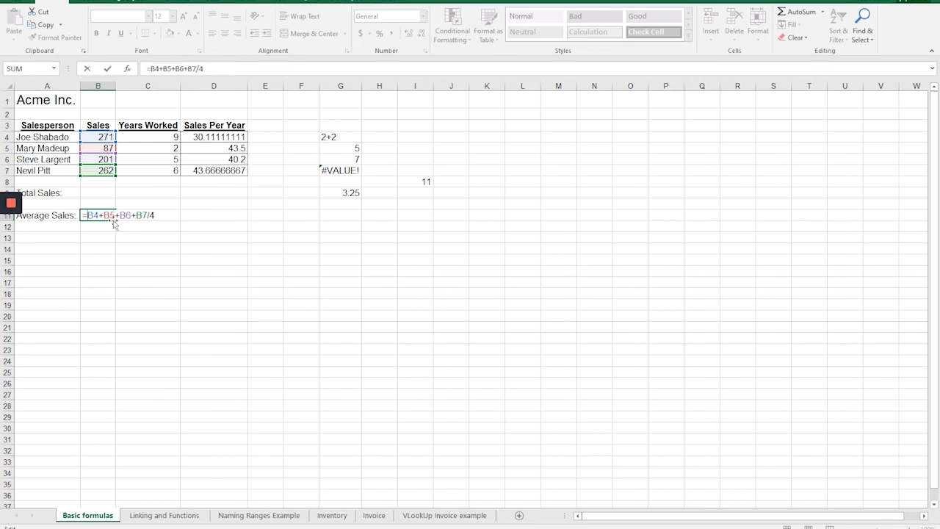
{"action": "key", "text": "Return"}
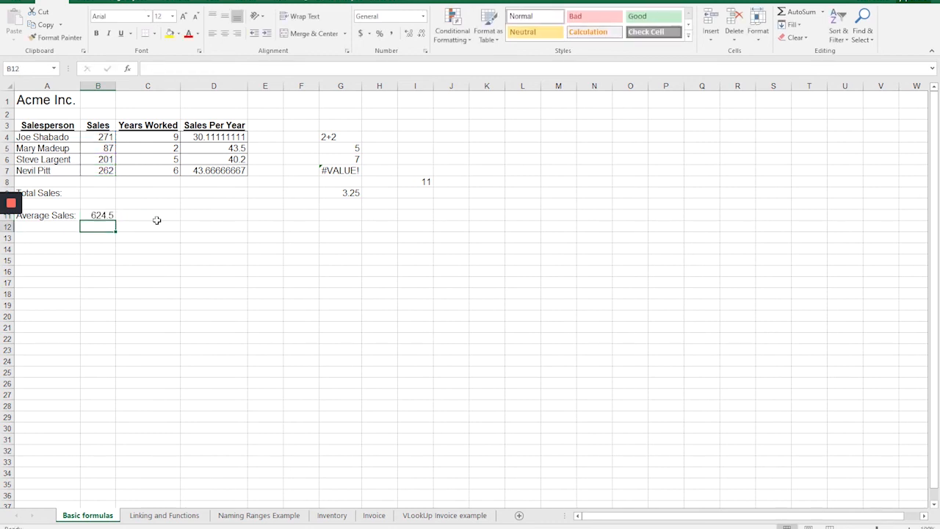
Step: Put parentheses back around the four added sales cells in B11 so that the formula reads =(B4+B5+B6+B7)/4
{"action": "double_click", "coordinate": [99, 215]}
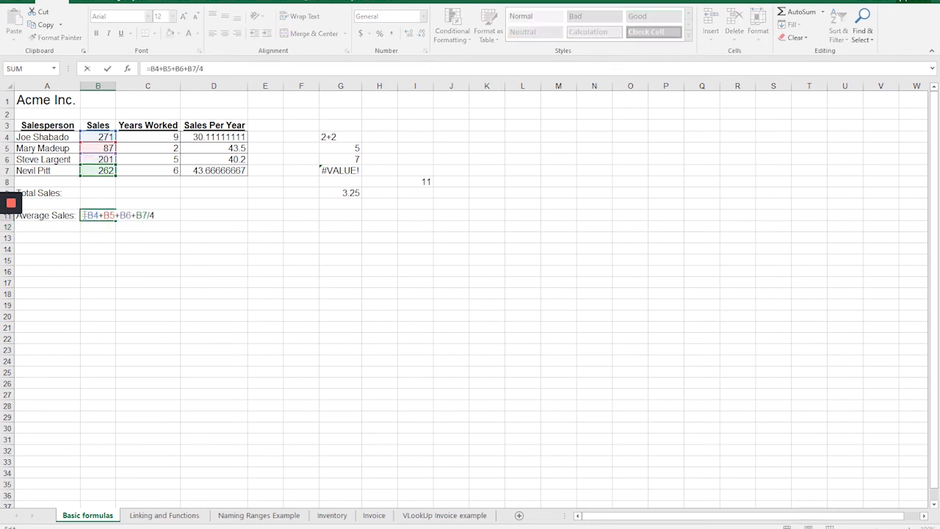
{"action": "left_click", "coordinate": [88, 215]}
{"action": "type", "text": "("}
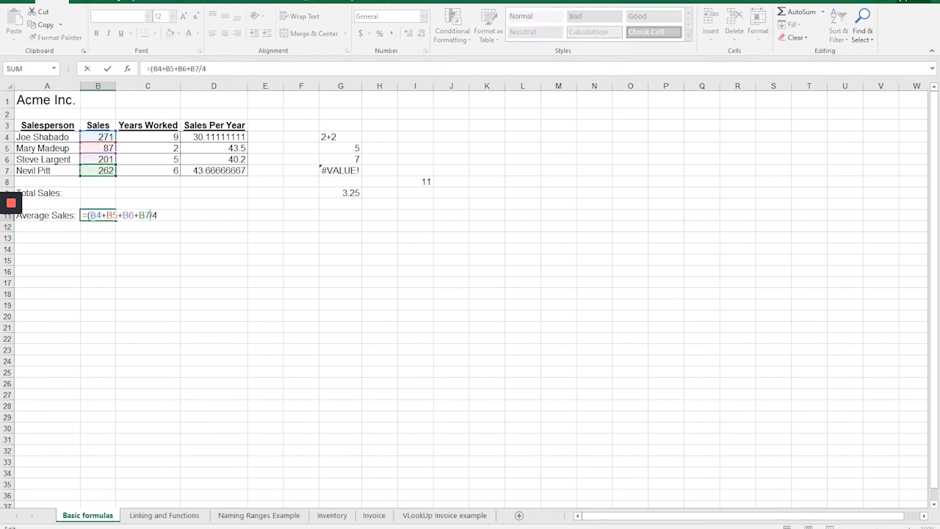
{"action": "type", "text": ")"}
{"action": "key", "text": "Return"}
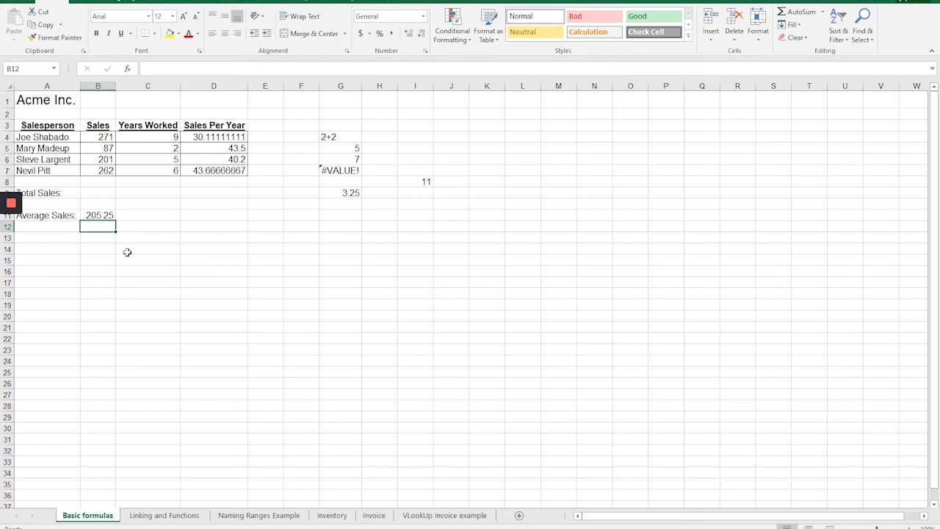
Step: Examine the Average Sales formula in B11 and toggle the worksheet between showing formulas and showing values
{"action": "key", "text": "Up"}
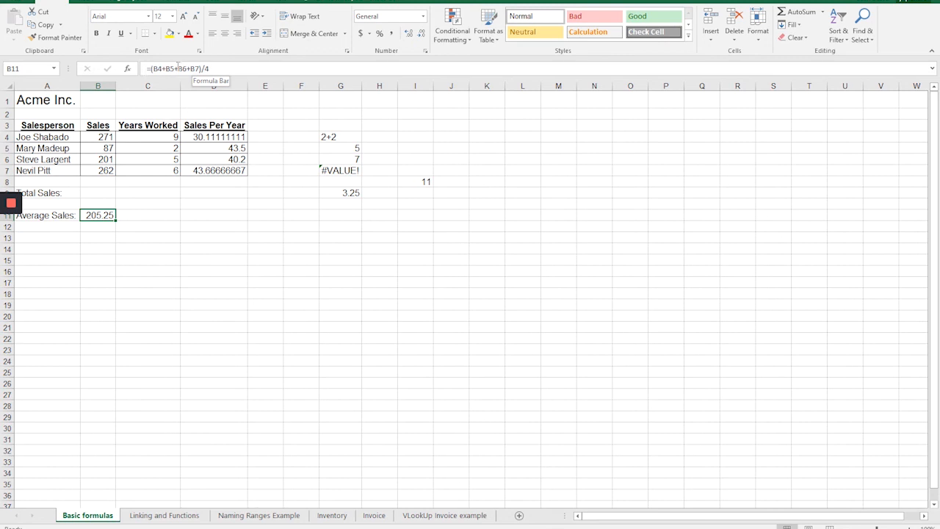
{"action": "double_click", "coordinate": [101, 215]}
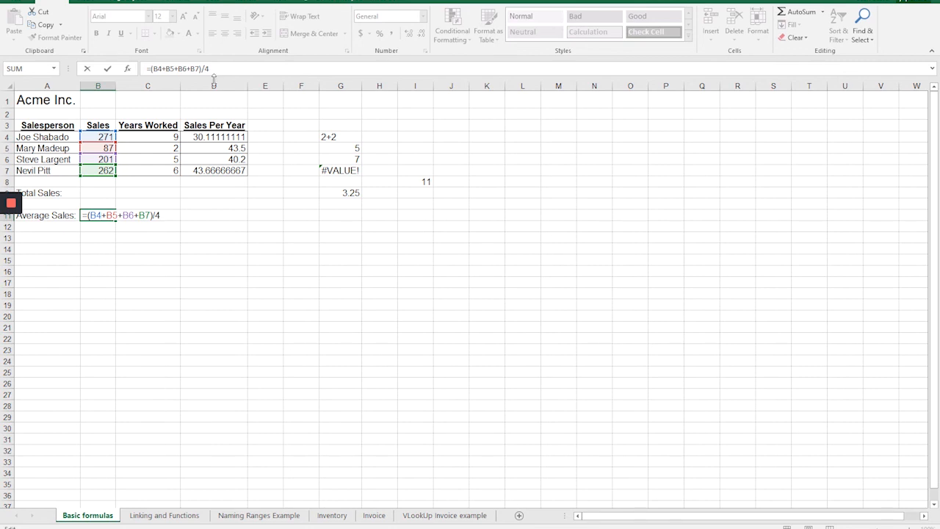
{"action": "key", "text": "Return"}
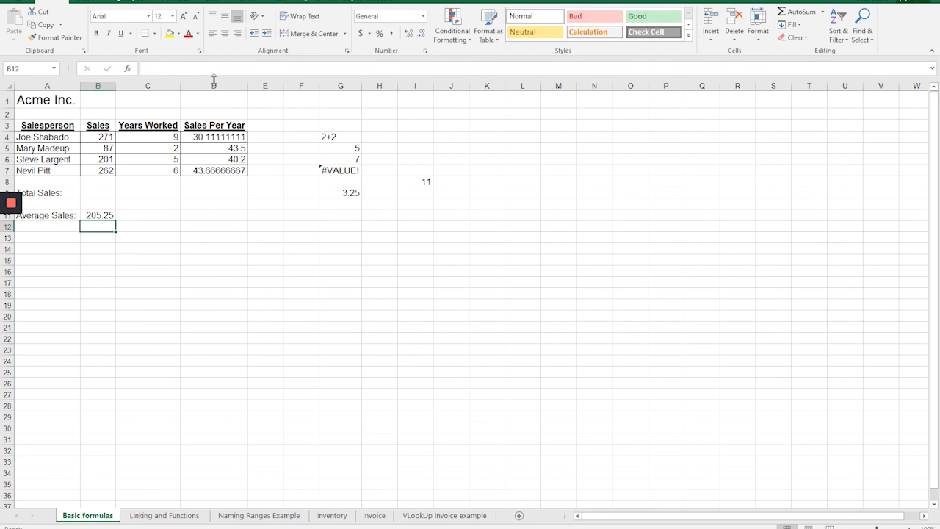
{"action": "key", "text": "ctrl+grave"}
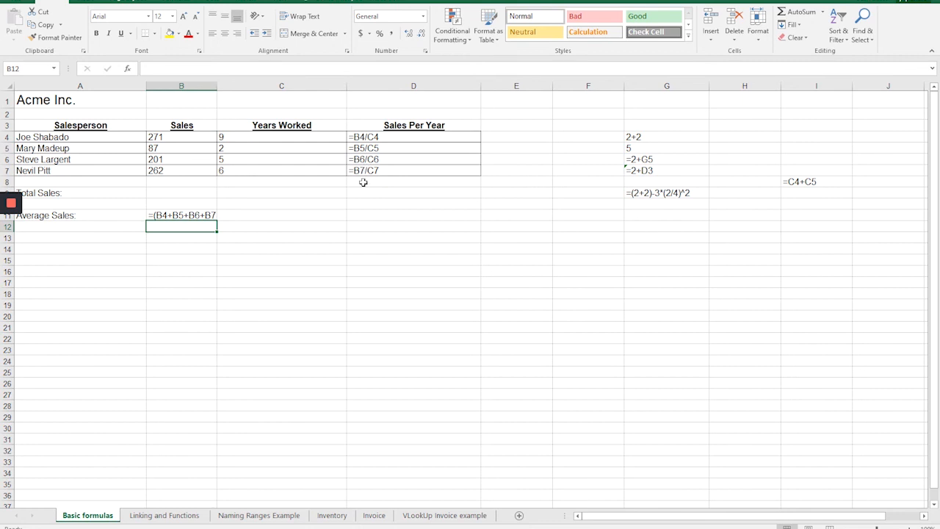
{"action": "key", "text": "ctrl+grave"}
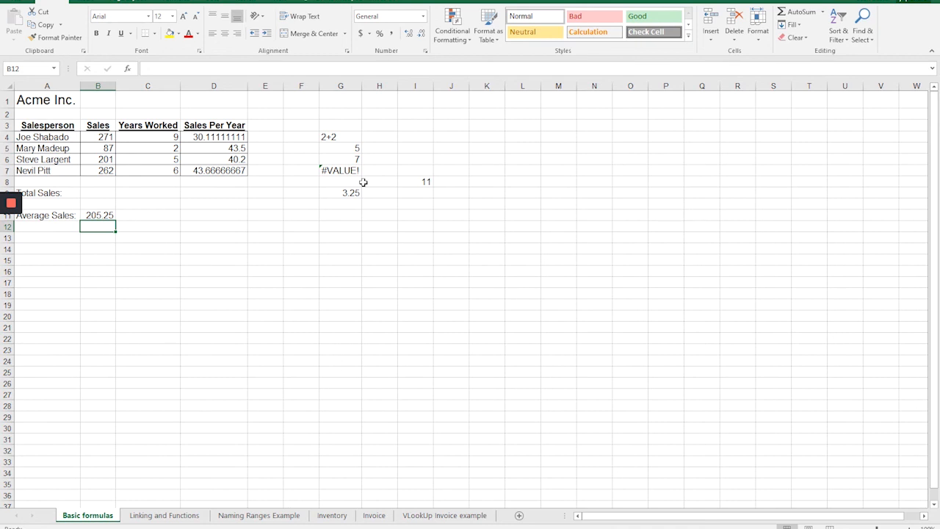
{"action": "left_click", "coordinate": [95, 215]}
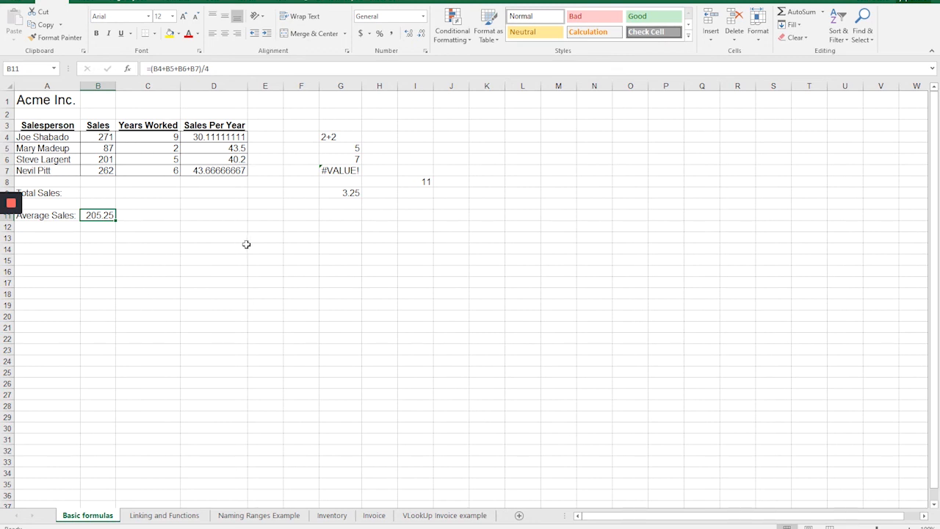
{"action": "key", "text": "ctrl+grave"}
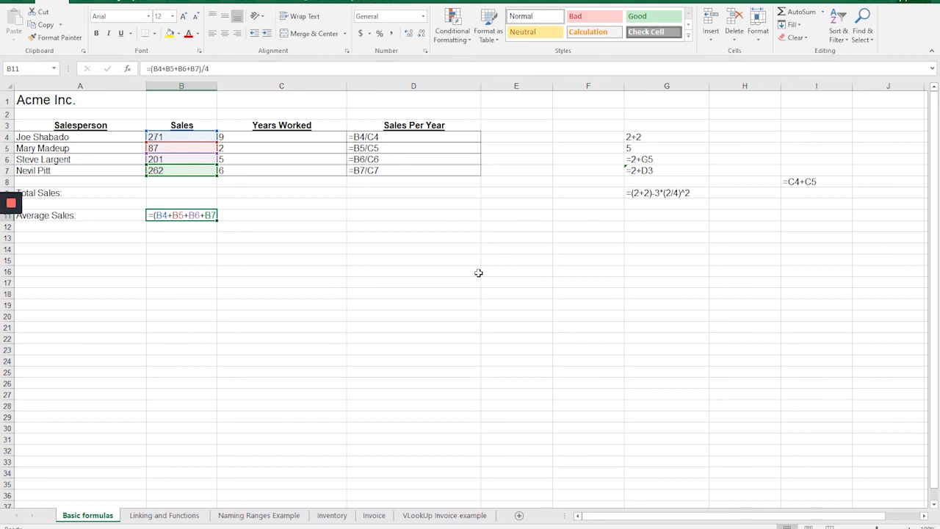
{"action": "key", "text": "ctrl+grave"}
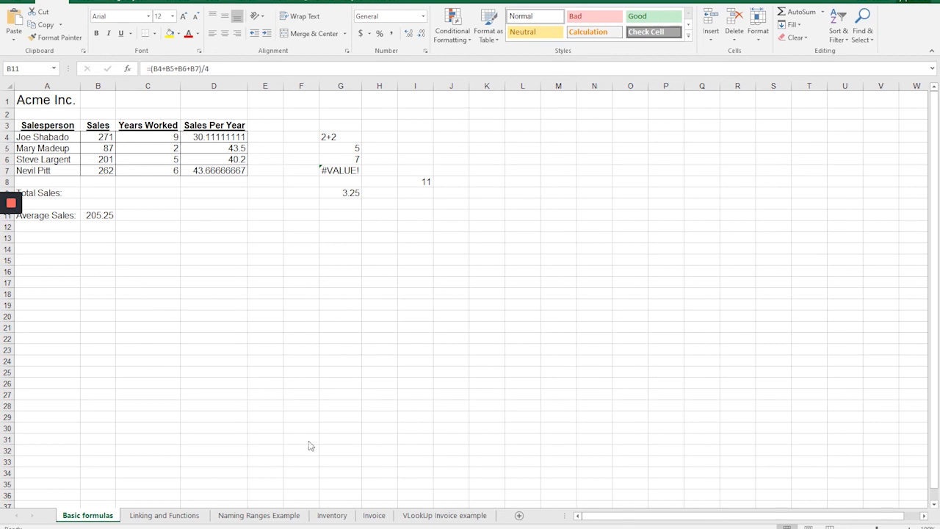
Step: Narrow the Sales column B until its numbers no longer fit, and autofit it back to a readable width
{"action": "left_click", "coordinate": [112, 95]}
{"action": "left_click_drag", "start_coordinate": [113, 88], "coordinate": [96, 86]}
{"action": "left_click", "coordinate": [94, 93]}
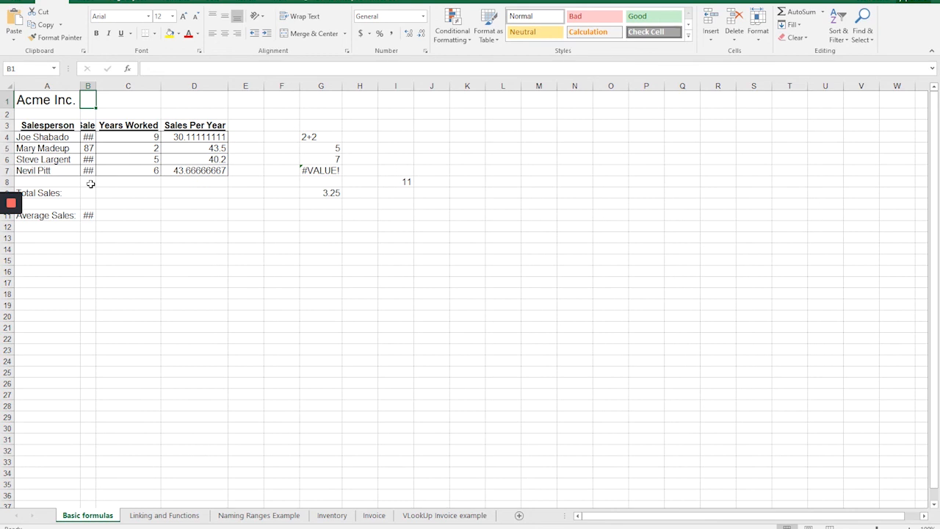
{"action": "double_click", "coordinate": [95, 85]}
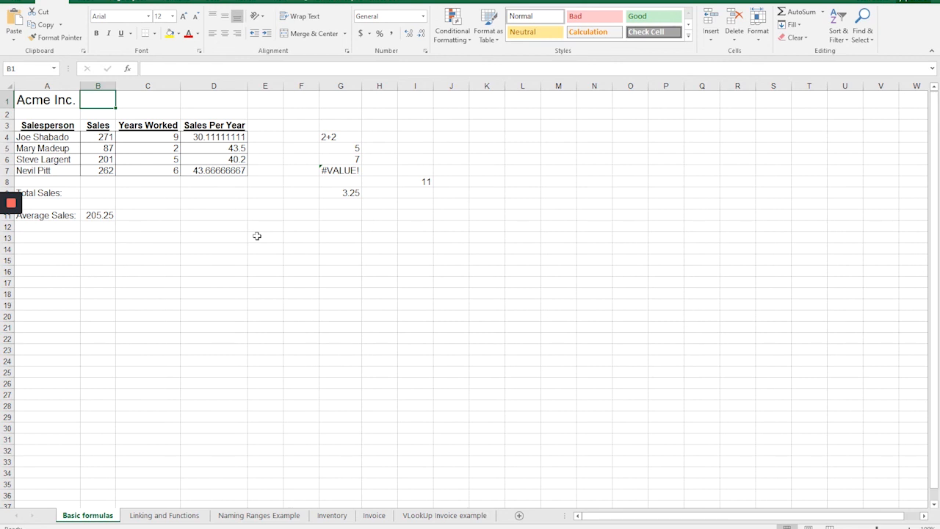
Step: Narrow the Salesperson column A until its text is cut off, and autofit it back to full width
{"action": "left_click_drag", "start_coordinate": [80, 87], "coordinate": [61, 88]}
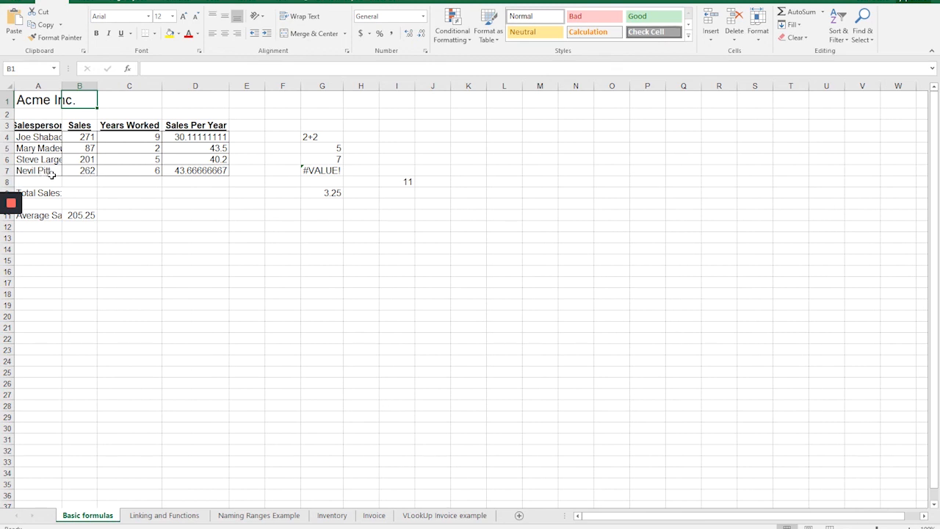
{"action": "left_click_drag", "start_coordinate": [61, 86], "coordinate": [61, 86]}
{"action": "double_click", "coordinate": [61, 86]}
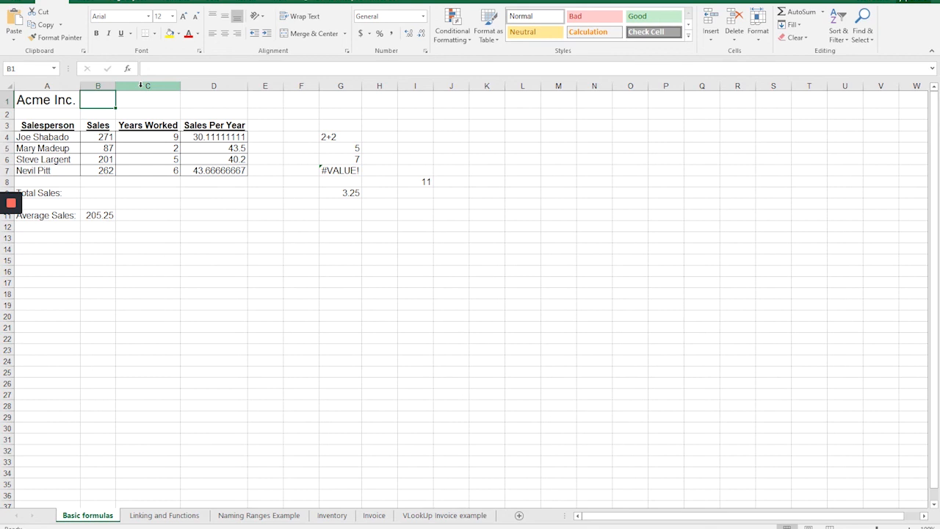
Step: Compare the formulas in cells G7 and G9, and examine the operator and the cell reference used in G7
{"action": "left_click", "coordinate": [342, 171]}
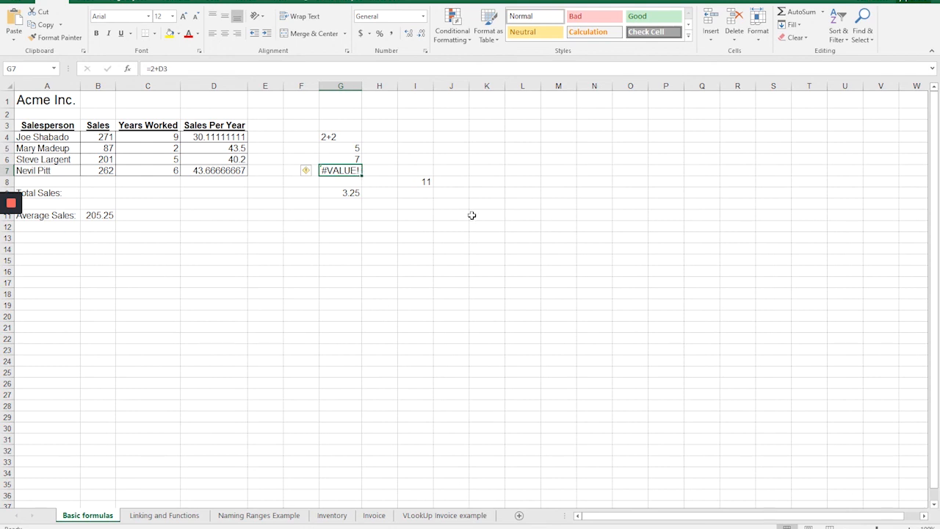
{"action": "left_click", "coordinate": [347, 193]}
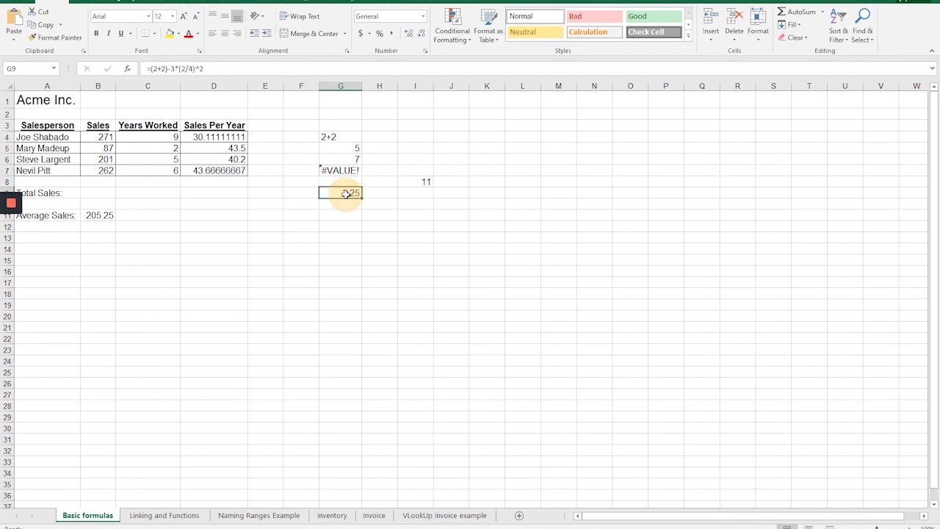
{"action": "left_click", "coordinate": [334, 172]}
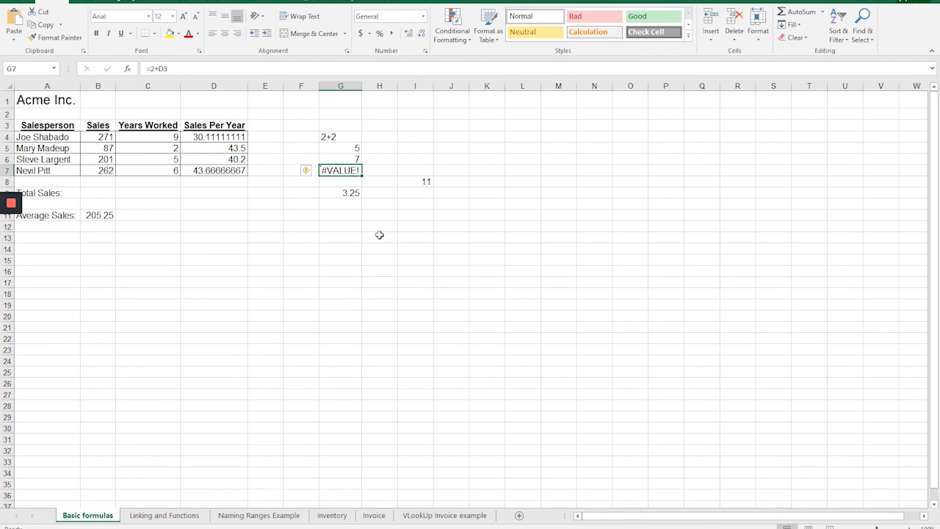
{"action": "left_click", "coordinate": [341, 192]}
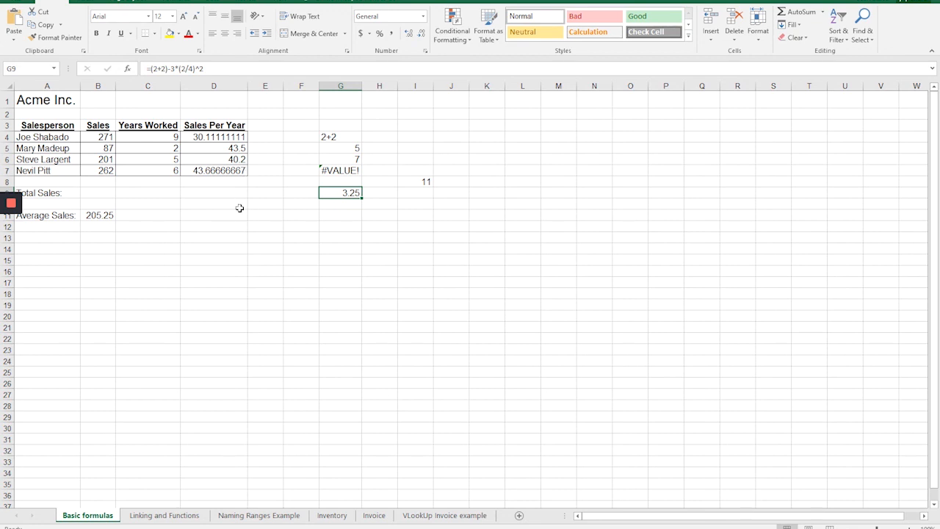
{"action": "left_click", "coordinate": [339, 173]}
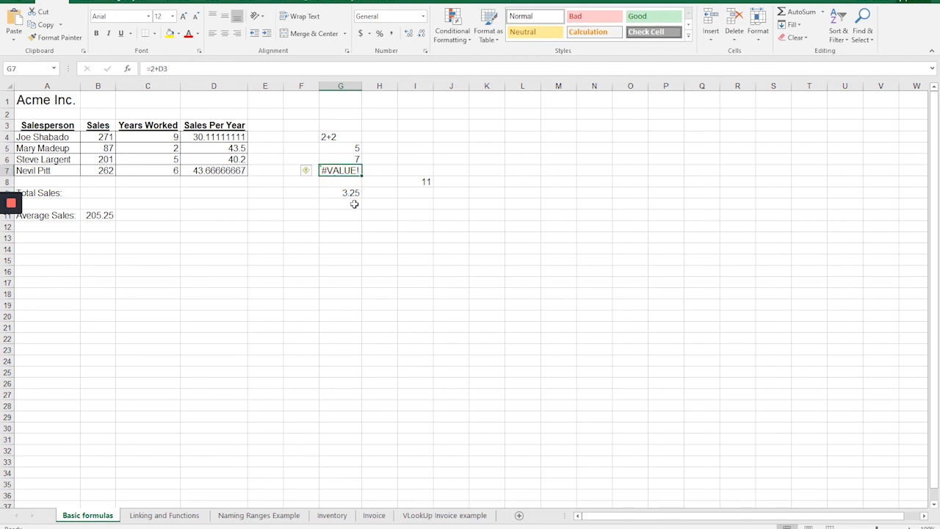
{"action": "double_click", "coordinate": [338, 171]}
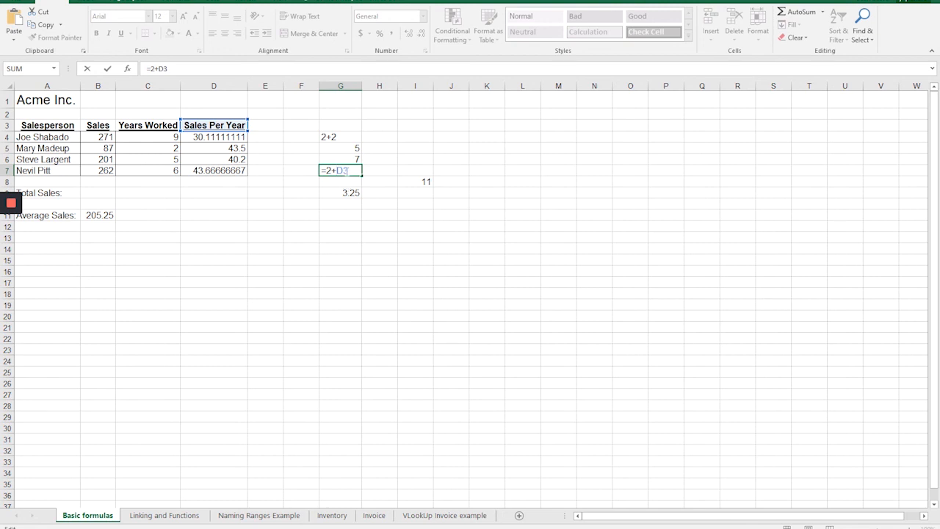
{"action": "double_click", "coordinate": [343, 170]}
{"action": "left_click", "coordinate": [351, 173]}
{"action": "double_click", "coordinate": [333, 171]}
{"action": "left_click", "coordinate": [351, 169]}
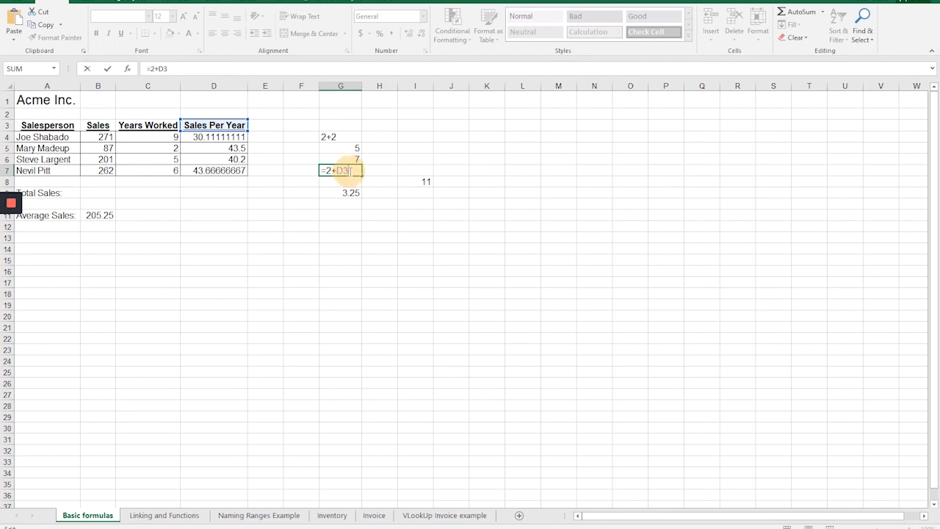
{"action": "double_click", "coordinate": [331, 170]}
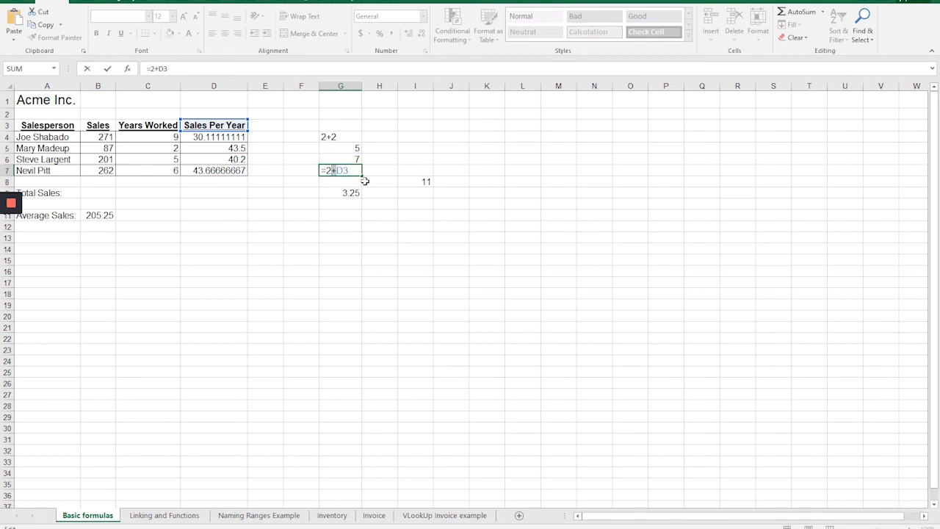
Step: Change the cell reference in G7 so that the formula reads =2+D4, and reopen the cell to check it
{"action": "left_click", "coordinate": [350, 171]}
{"action": "key", "text": "BackSpace"}
{"action": "type", "text": "4"}
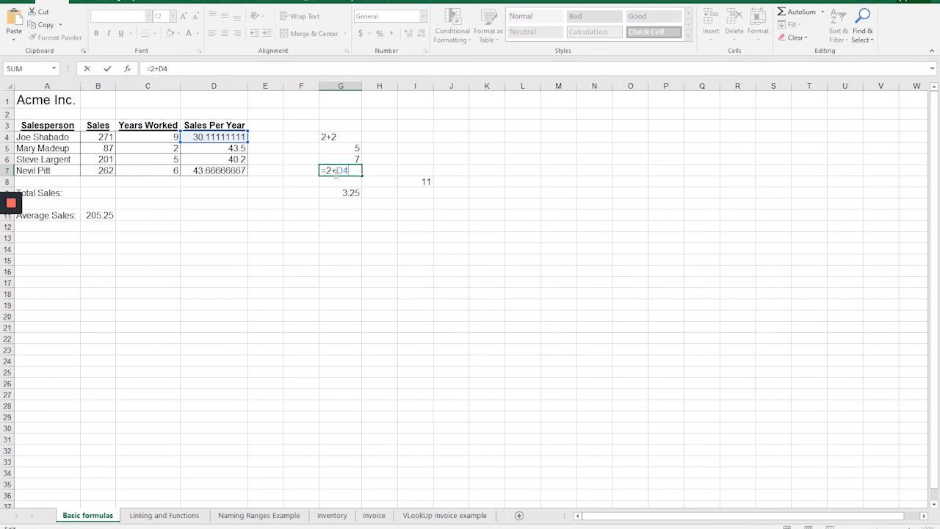
{"action": "key", "text": "Return"}
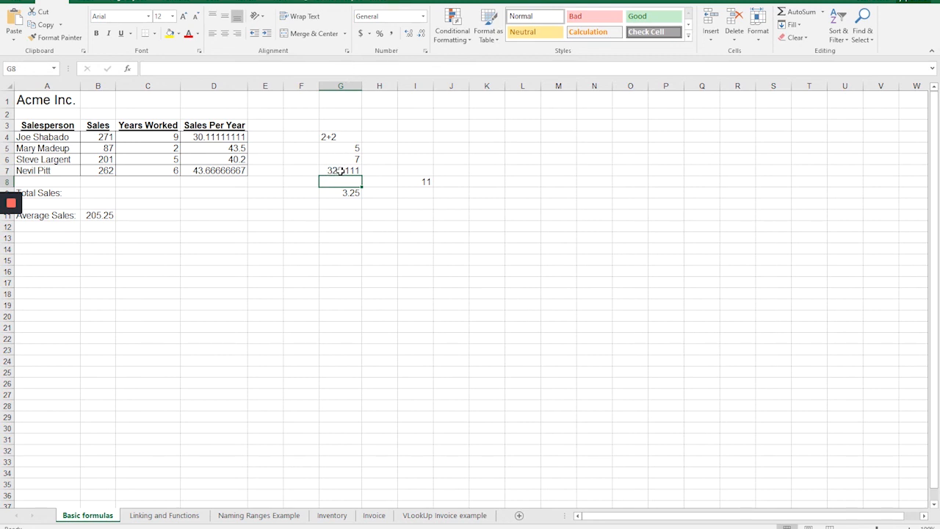
{"action": "double_click", "coordinate": [341, 170]}
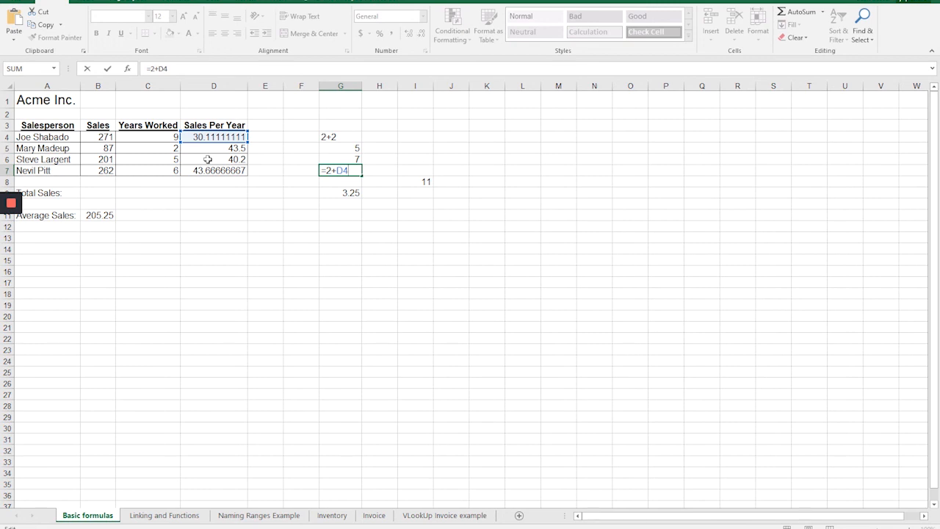
Step: Close the edit in G7 and examine the Sales Per Year formula in D4 together with the cells it refers to
{"action": "key", "text": "Return"}
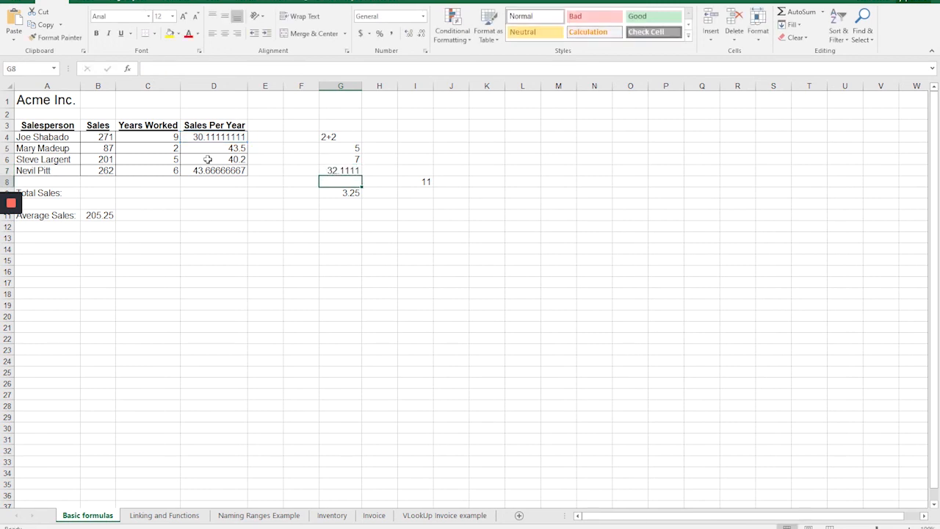
{"action": "left_click", "coordinate": [208, 160]}
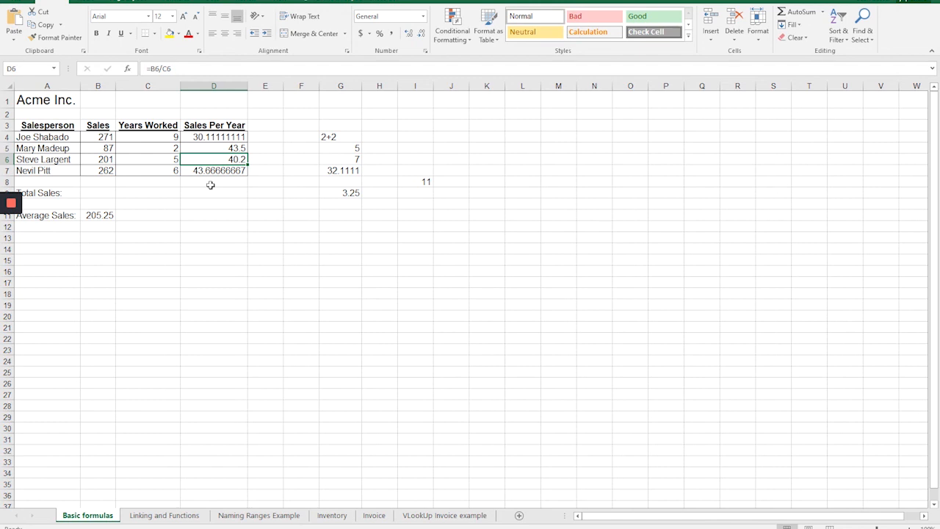
{"action": "key", "text": "Up"}
{"action": "key", "text": "Up"}
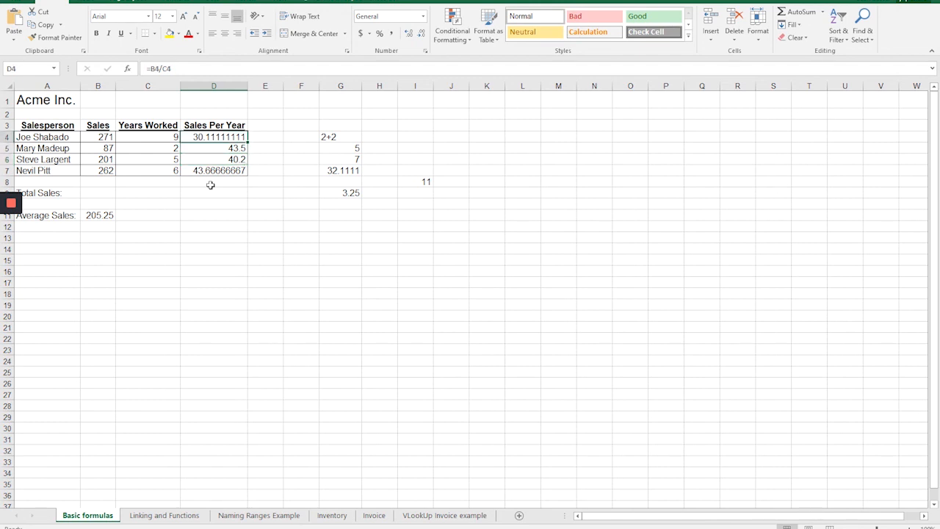
{"action": "key", "text": "Left"}
{"action": "key", "text": "Left"}
{"action": "key", "text": "Right"}
{"action": "key", "text": "Right"}
Step: Clear the Years Worked values in cells C7 and C6
{"action": "left_click", "coordinate": [173, 174]}
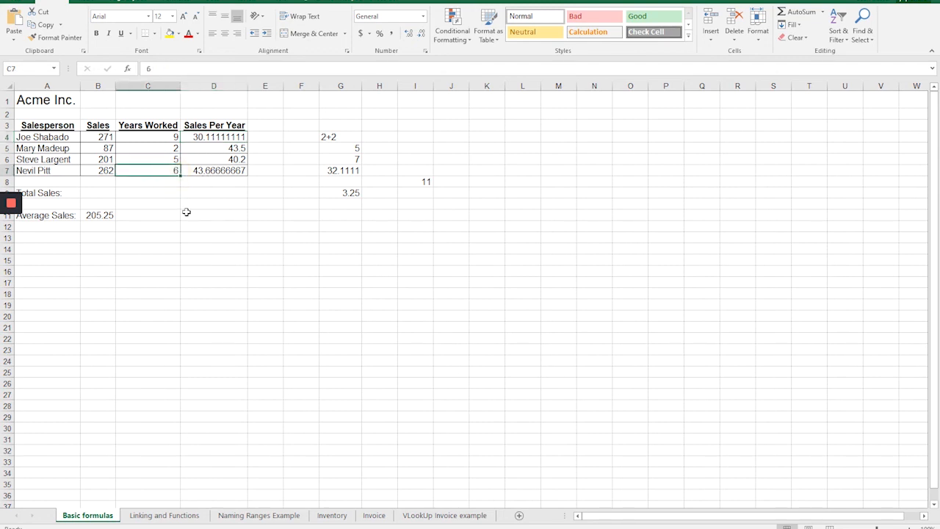
{"action": "key", "text": "Delete"}
{"action": "key", "text": "Up"}
{"action": "key", "text": "Delete"}
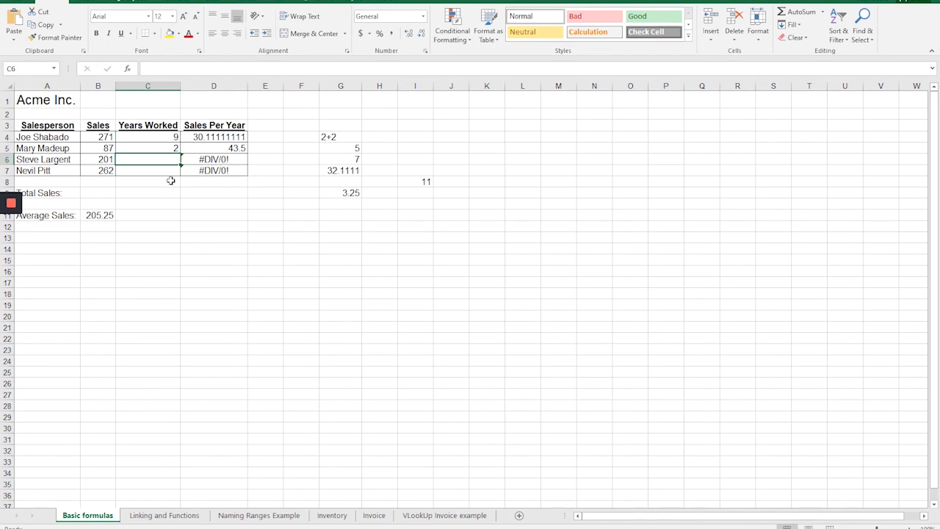
Step: Enter Years Worked values of 5 in C6 and 6 in C7, and check the Sales Per Year formula in D6
{"action": "type", "text": "5"}
{"action": "key", "text": "Return"}
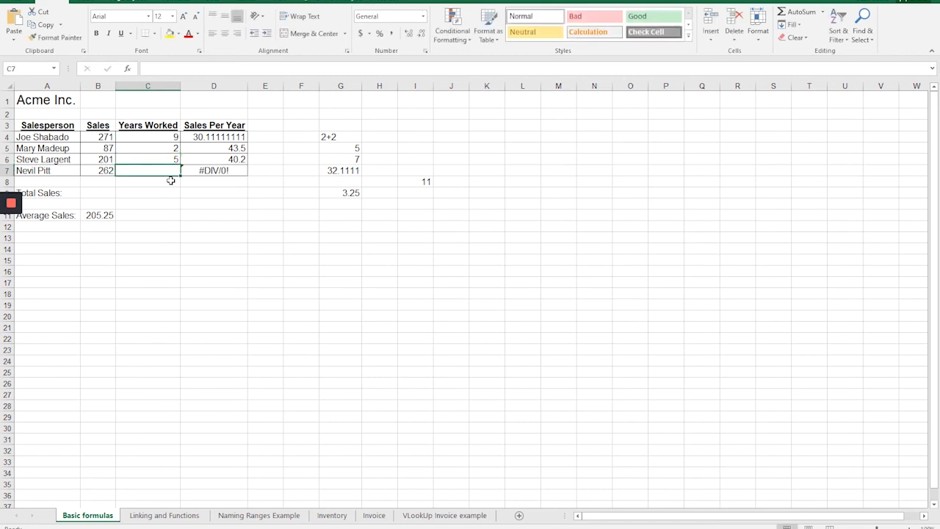
{"action": "type", "text": "6"}
{"action": "key", "text": "Tab"}
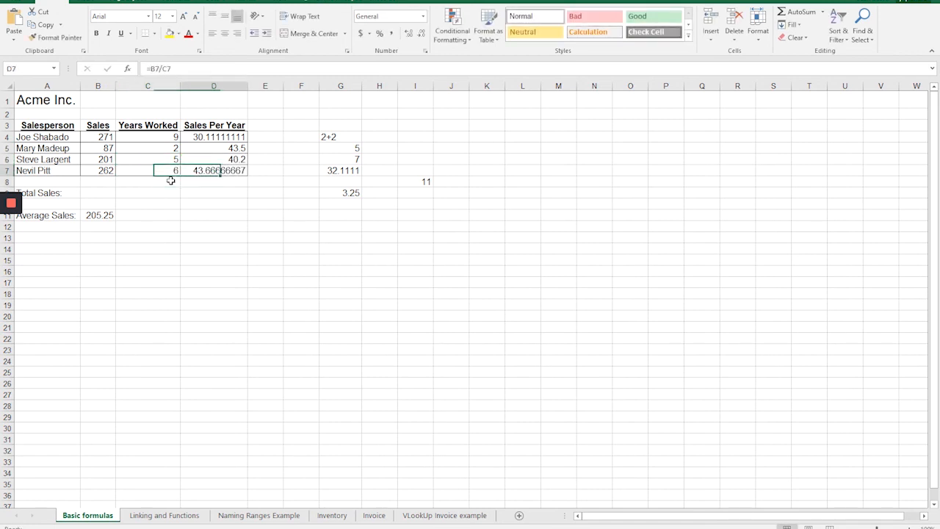
{"action": "key", "text": "Up"}
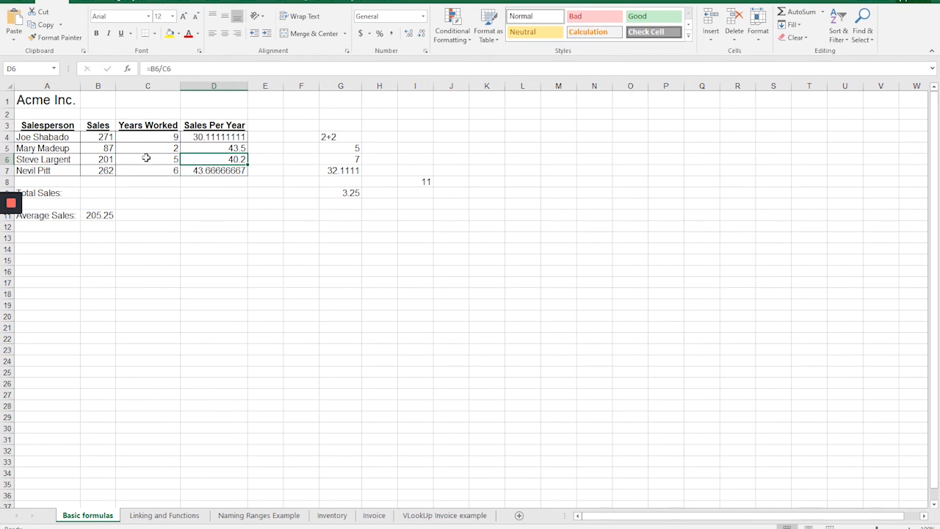
{"action": "left_click", "coordinate": [147, 158]}
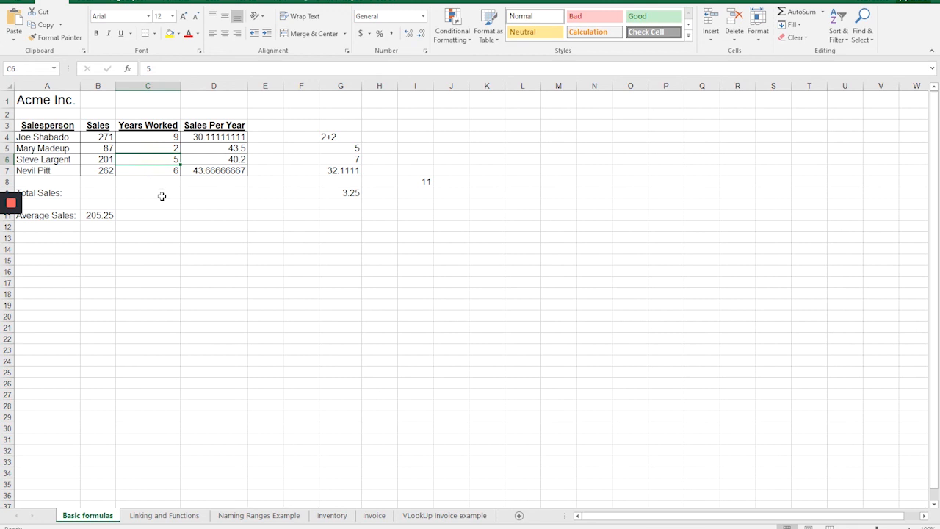
{"action": "left_click", "coordinate": [189, 160]}
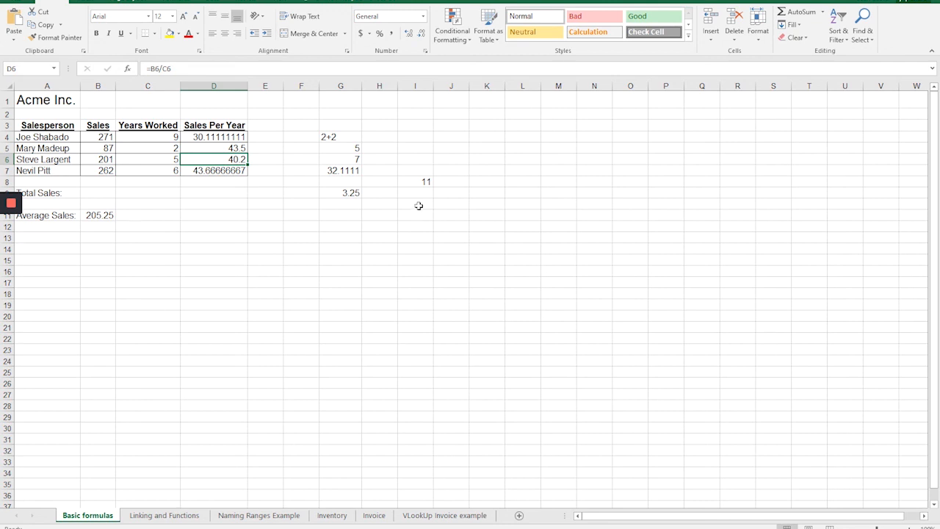
Step: Mistype the formula in I8 as =C4+5c and accept the proposed correction to =C4+C5
{"action": "left_click", "coordinate": [418, 181]}
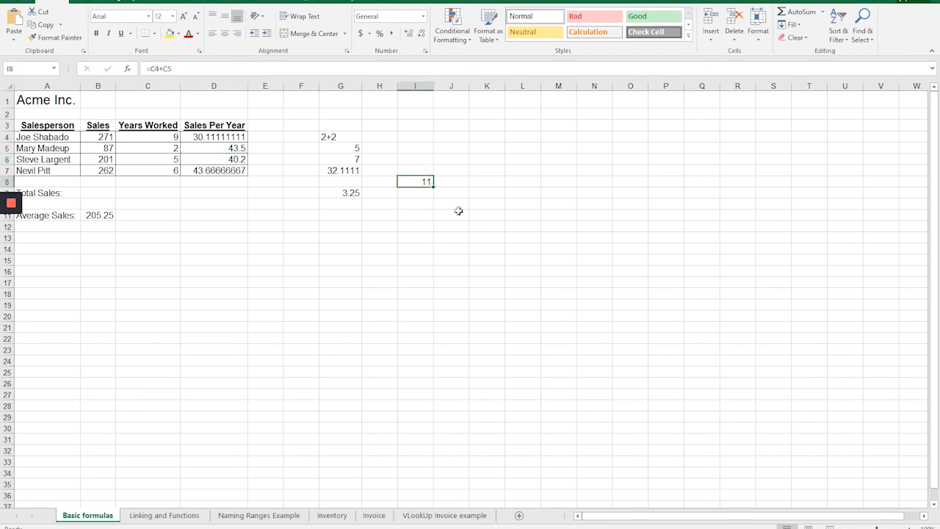
{"action": "key", "text": "F2"}
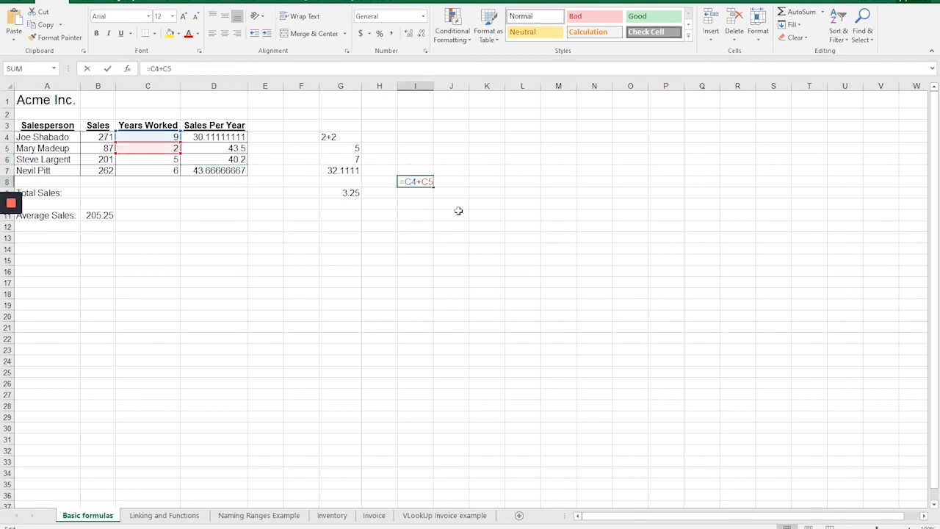
{"action": "key", "text": "BackSpace"}
{"action": "key", "text": "BackSpace"}
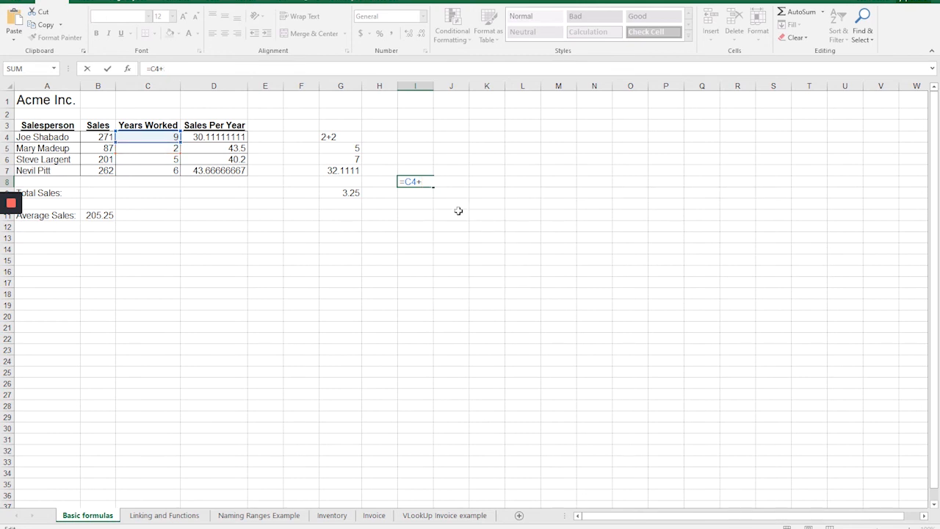
{"action": "type", "text": "5c"}
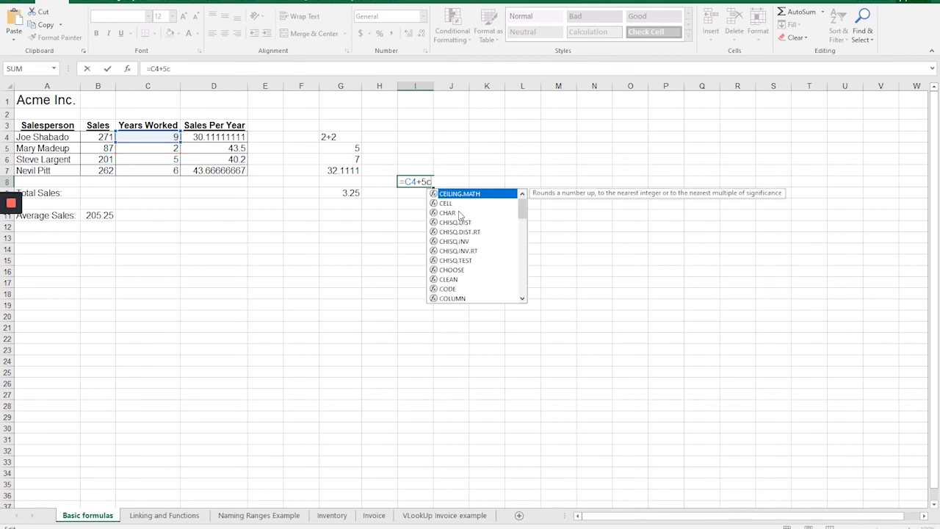
{"action": "key", "text": "Return"}
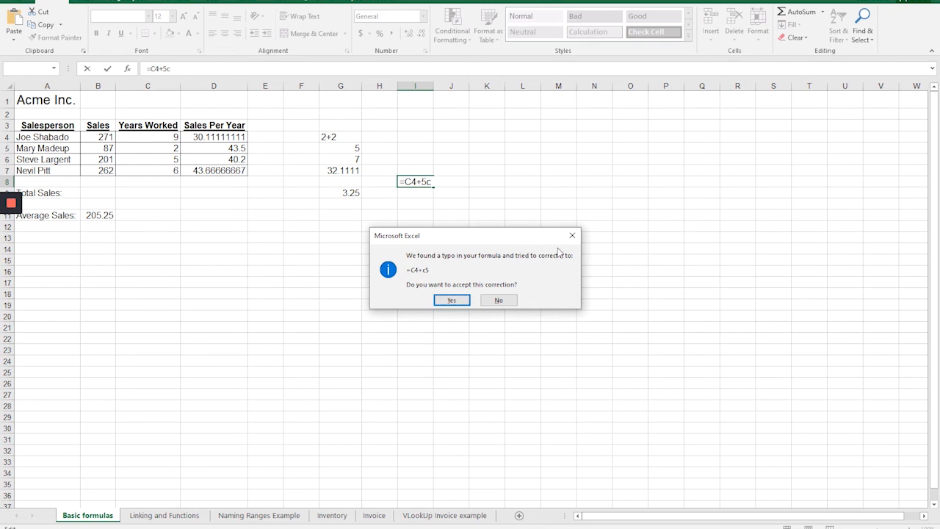
{"action": "left_click", "coordinate": [451, 301]}
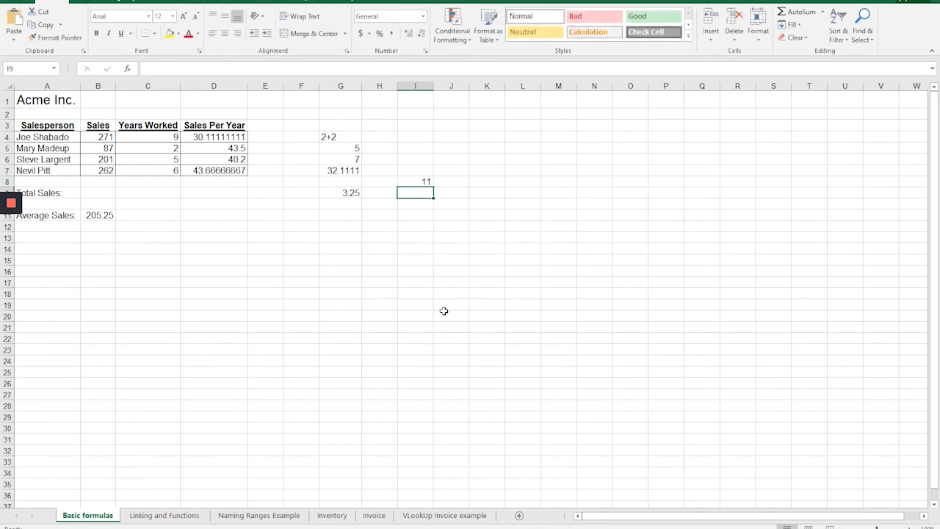
{"action": "key", "text": "Up"}
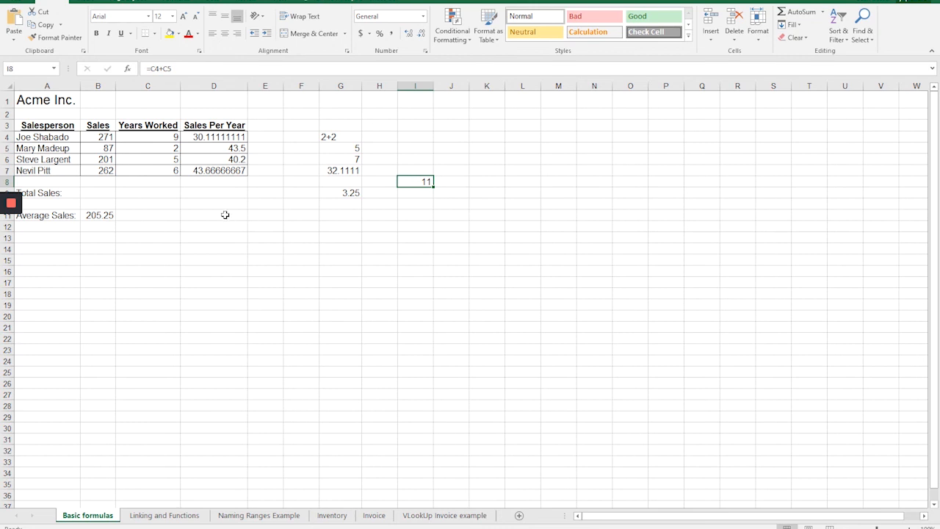
Step: Enter =SUM(B4:B77) as the Total Sales formula in B9 and dismiss the circular reference warning
{"action": "left_click", "coordinate": [104, 192]}
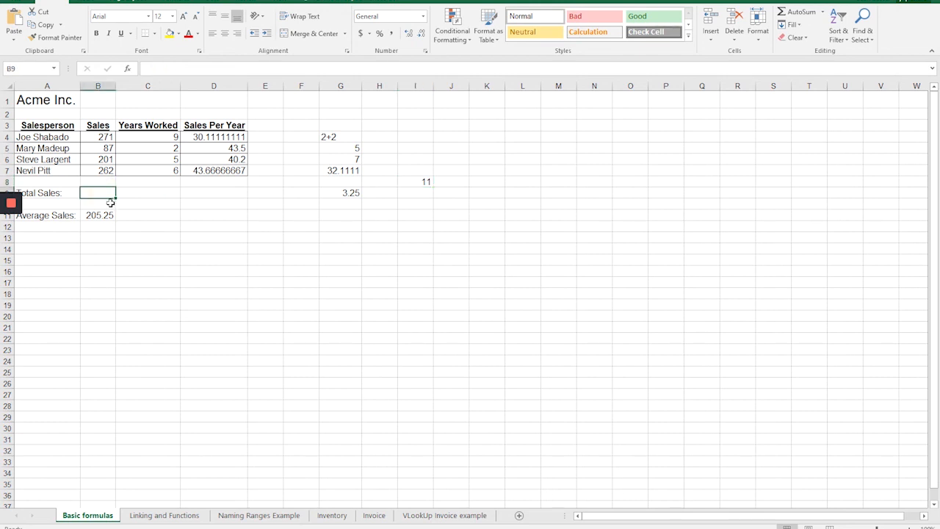
{"action": "type", "text": "=sum("}
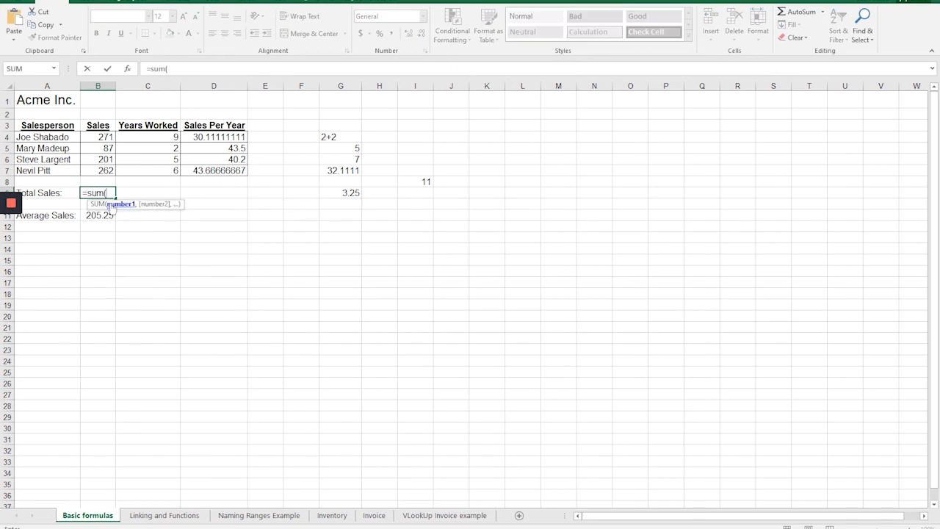
{"action": "type", "text": "b4"}
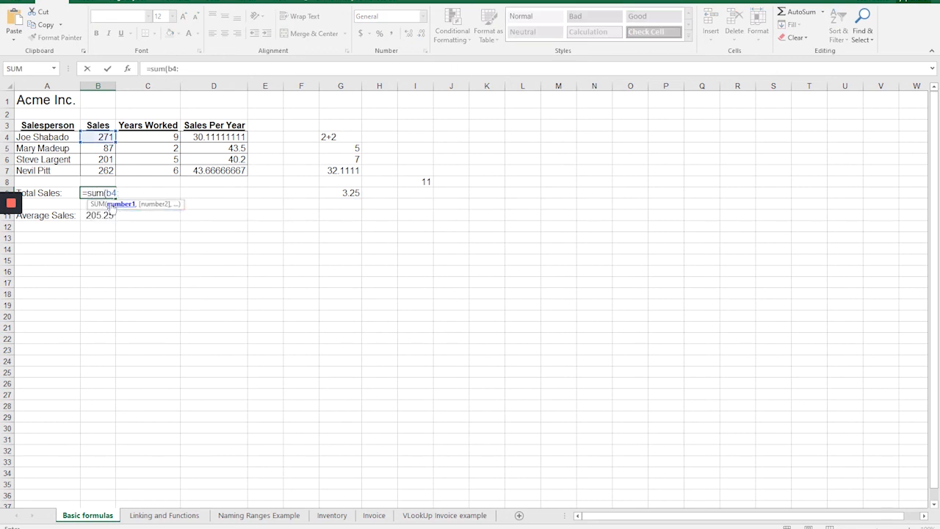
{"action": "type", "text": ":b77"}
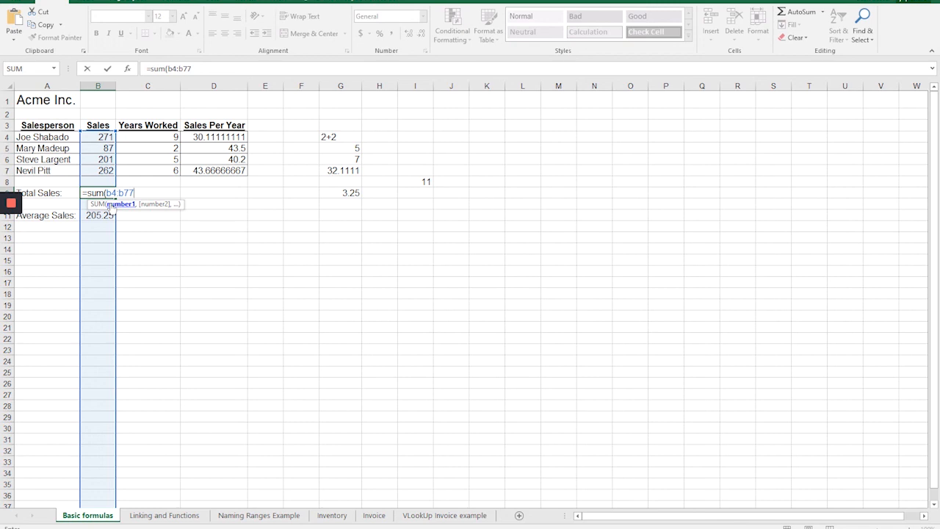
{"action": "type", "text": ")"}
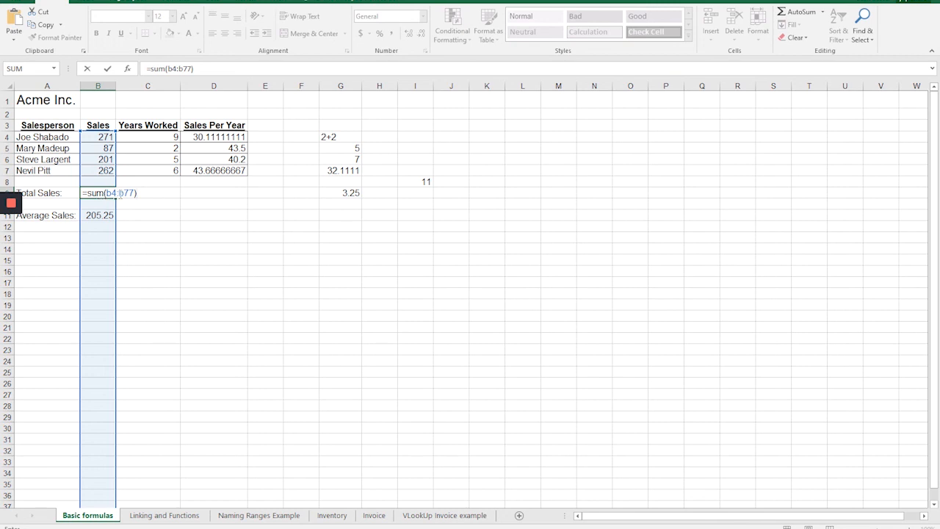
{"action": "key", "text": "Return"}
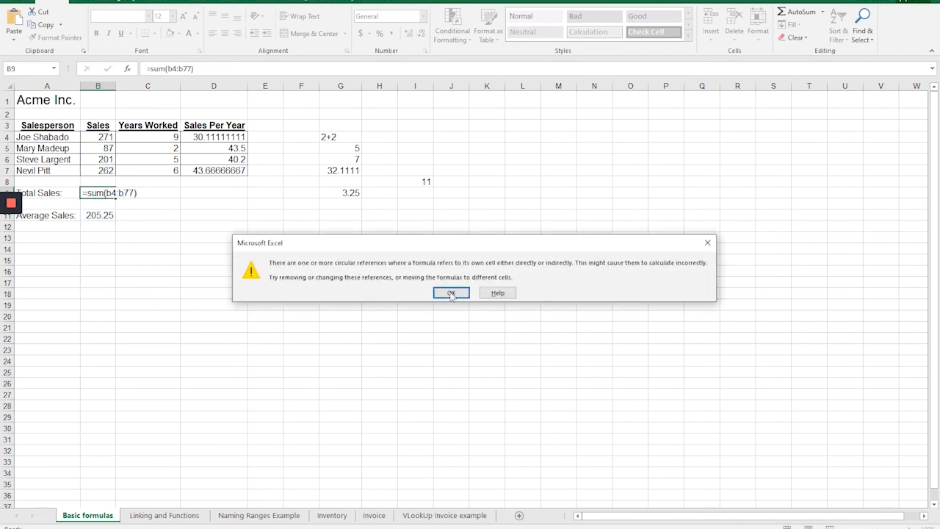
{"action": "left_click", "coordinate": [451, 293]}
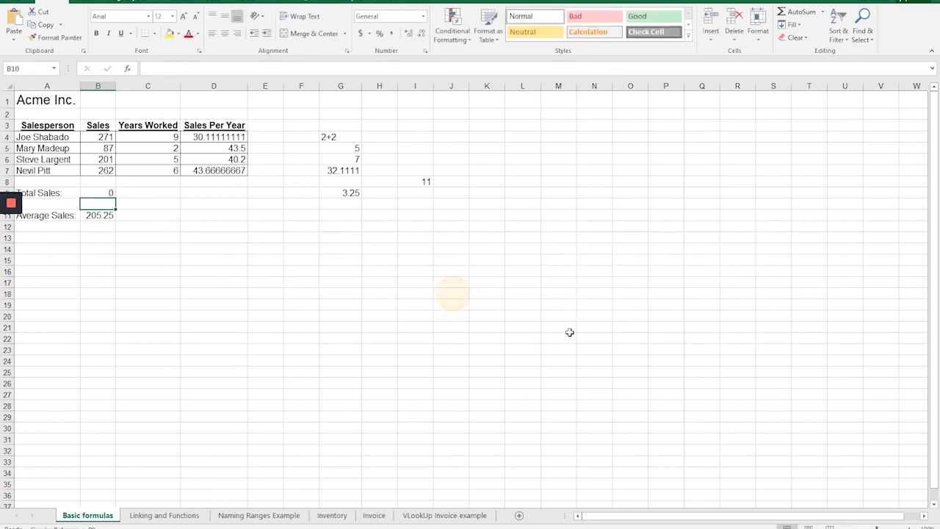
Step: Correct the range in the Total Sales formula in B9 so that it reads =SUM(B4:B7)
{"action": "left_click", "coordinate": [93, 192]}
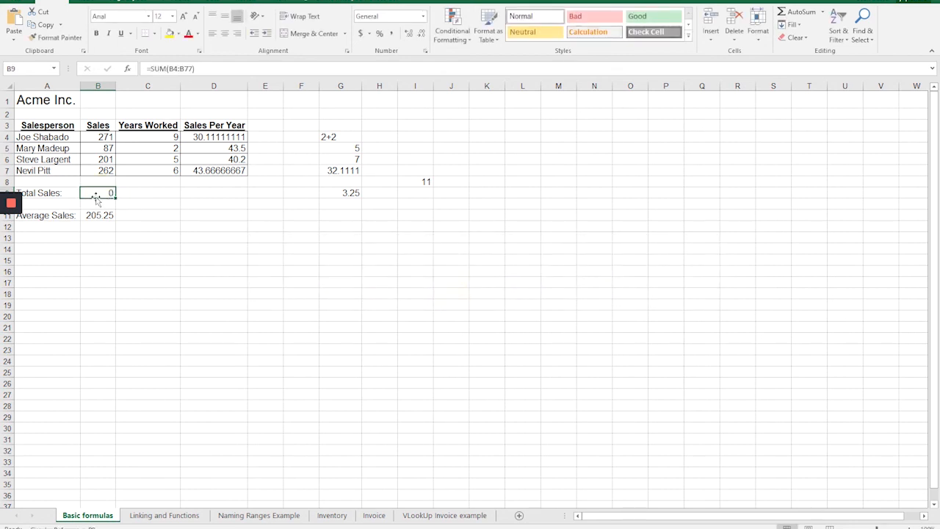
{"action": "left_click", "coordinate": [187, 68]}
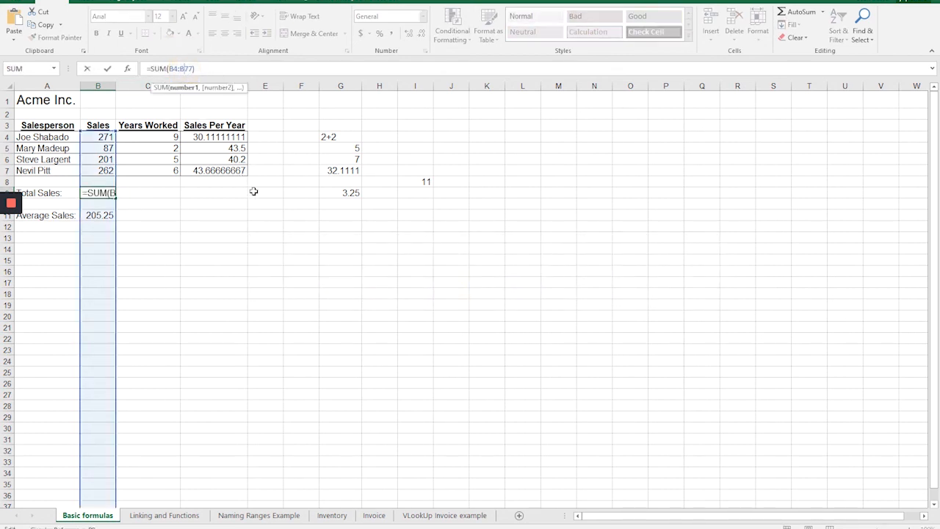
{"action": "key", "text": "Delete"}
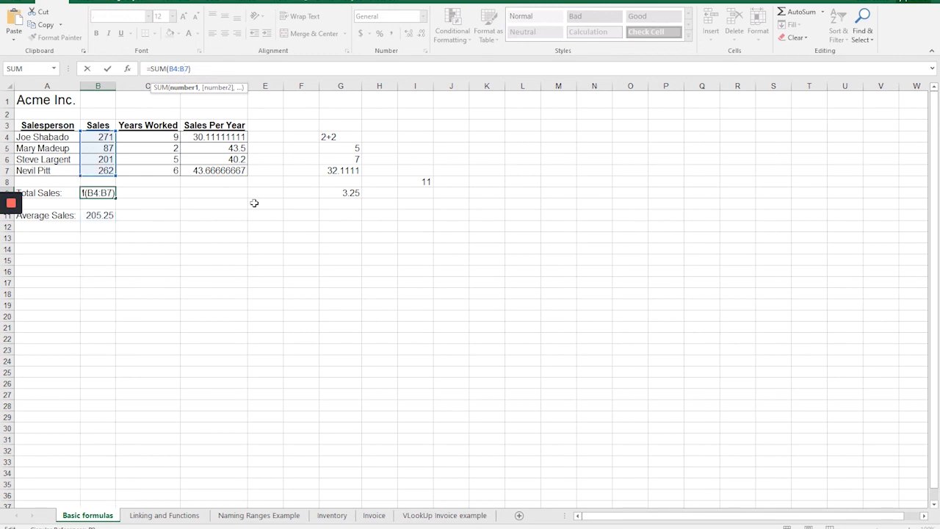
{"action": "key", "text": "Return"}
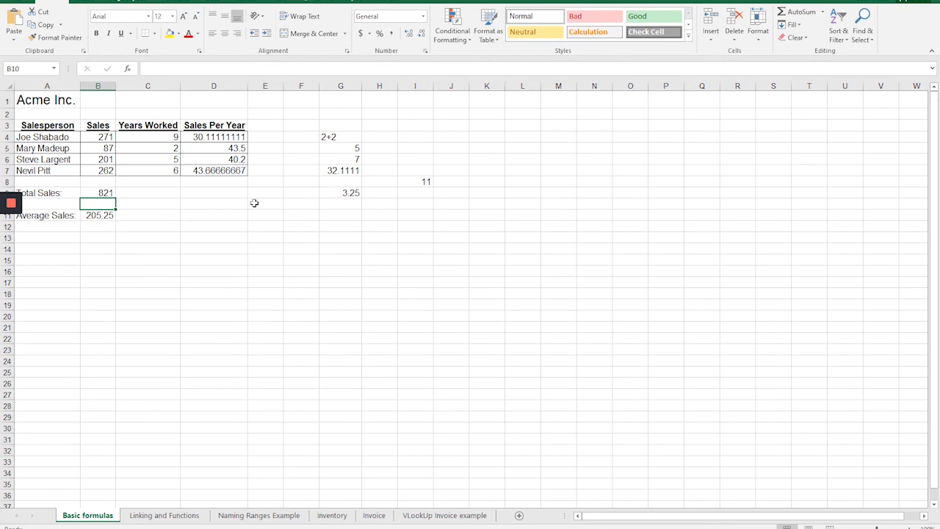
{"action": "key", "text": "Up"}
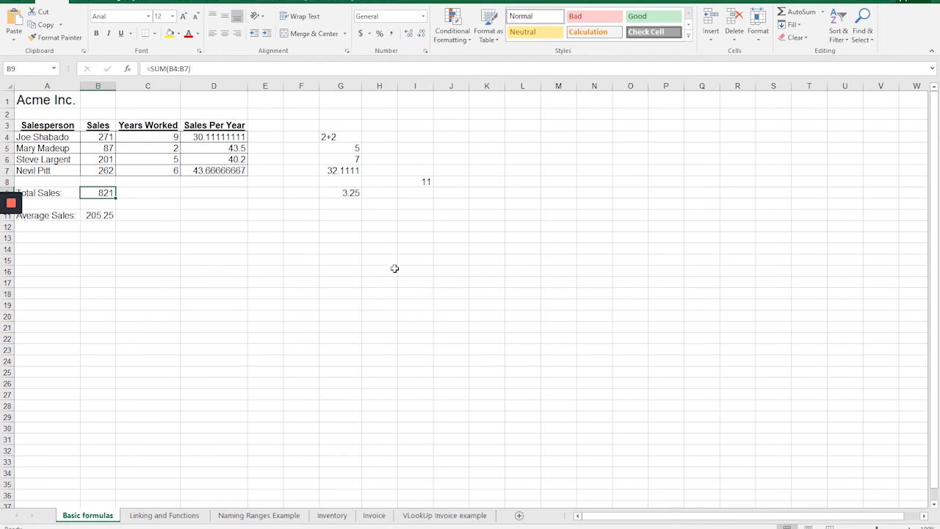
Step: Clear the Total Sales cell B9 and open the Insert Function dialog for it, moved closer to the sales table
{"action": "key", "text": "Delete"}
{"action": "left_click", "coordinate": [174, 2]}
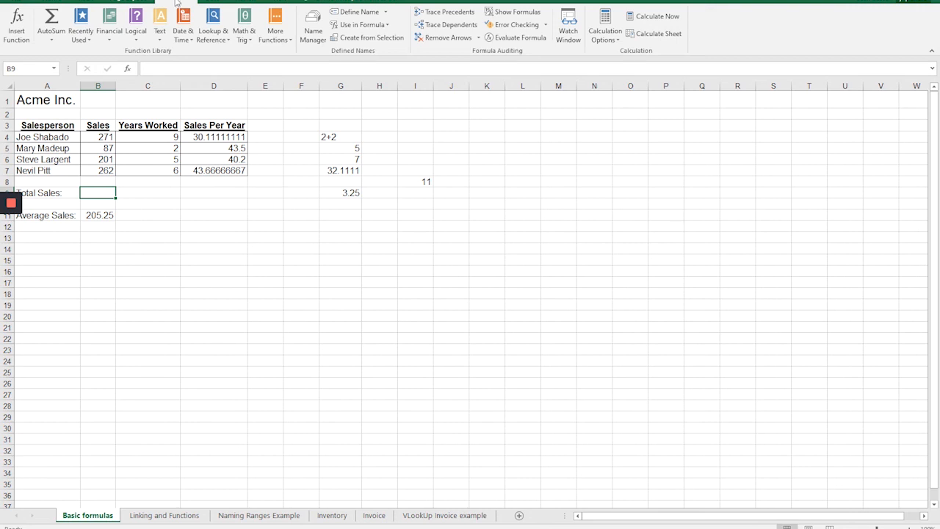
{"action": "left_click", "coordinate": [16, 20]}
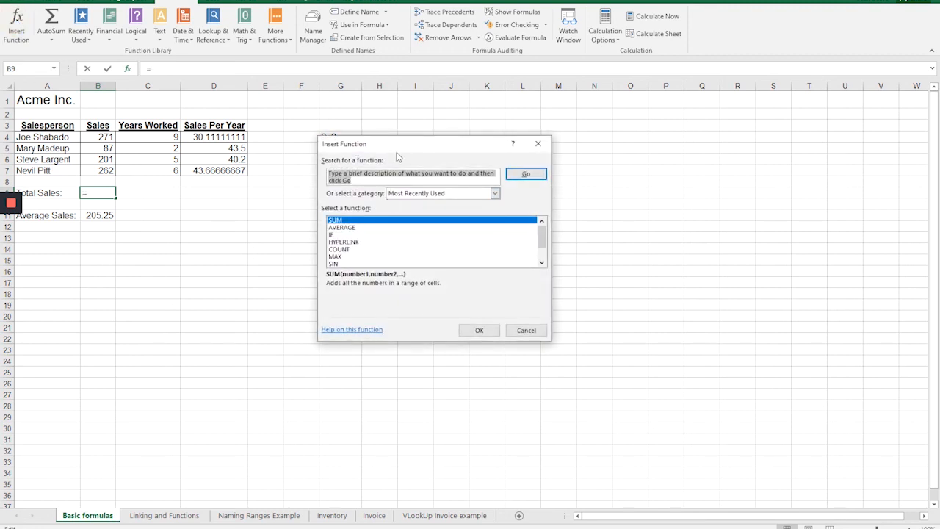
{"action": "left_click_drag", "start_coordinate": [394, 144], "coordinate": [318, 136]}
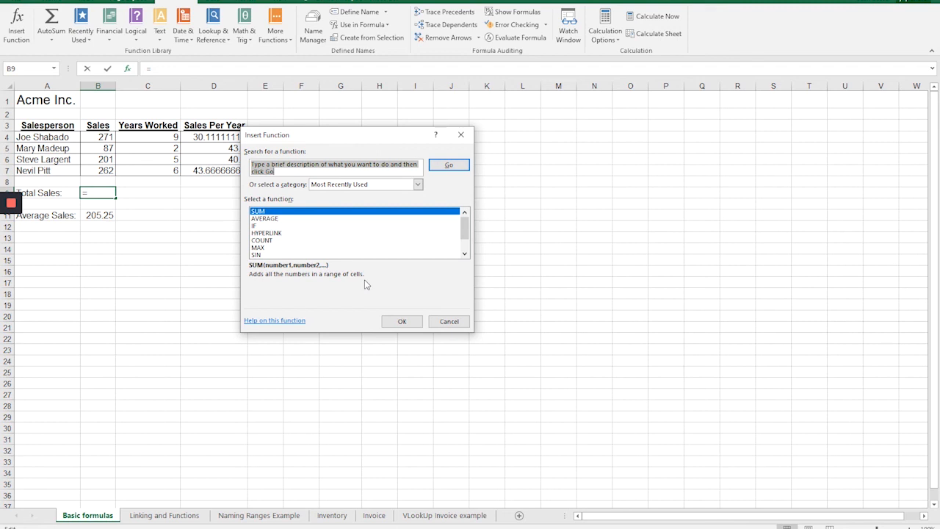
Step: Find SERIESSUM in the Math & Trig function category, read through its help article including the example, and close the article
{"action": "left_click", "coordinate": [417, 184]}
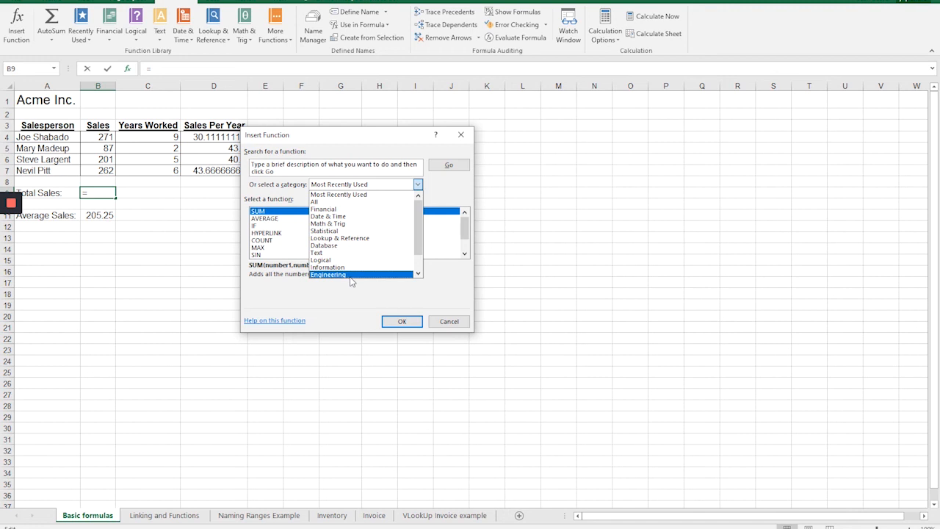
{"action": "left_click", "coordinate": [335, 223]}
{"action": "left_click_drag", "start_coordinate": [463, 219], "coordinate": [467, 243]}
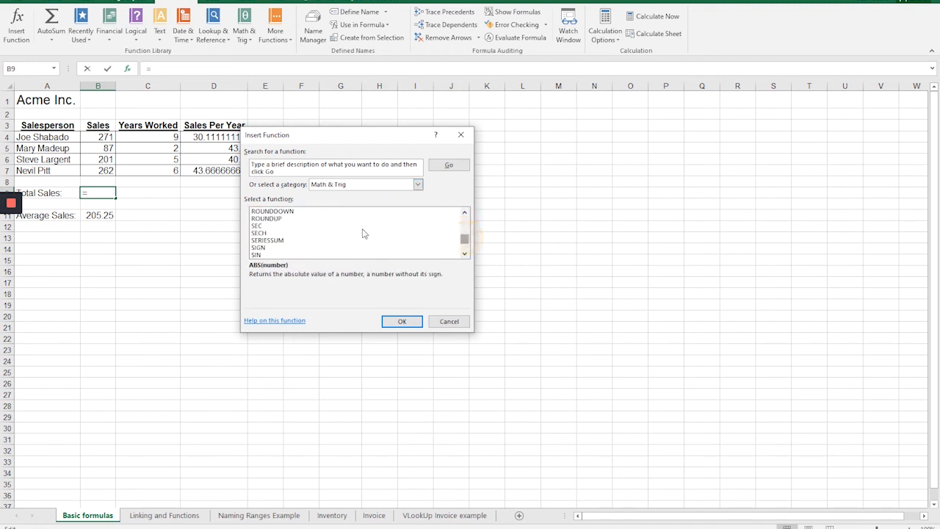
{"action": "left_click", "coordinate": [265, 241]}
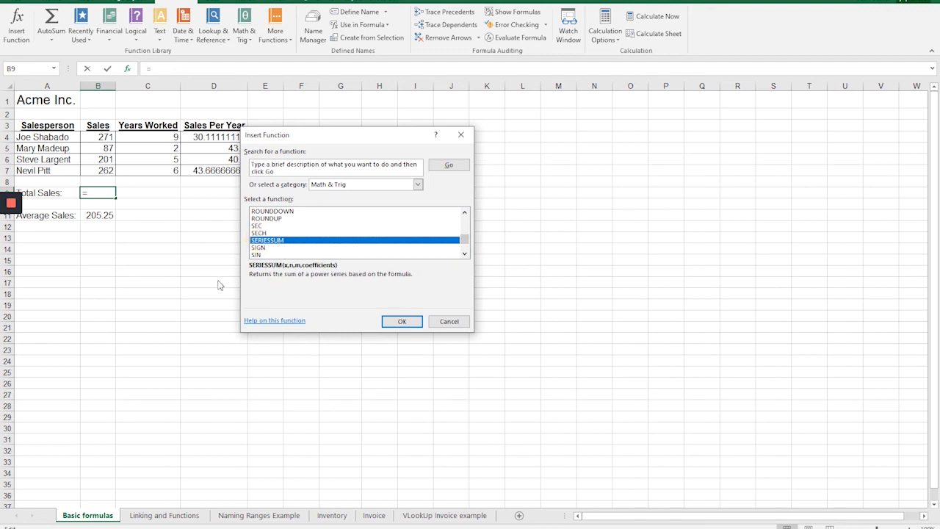
{"action": "left_click", "coordinate": [275, 325]}
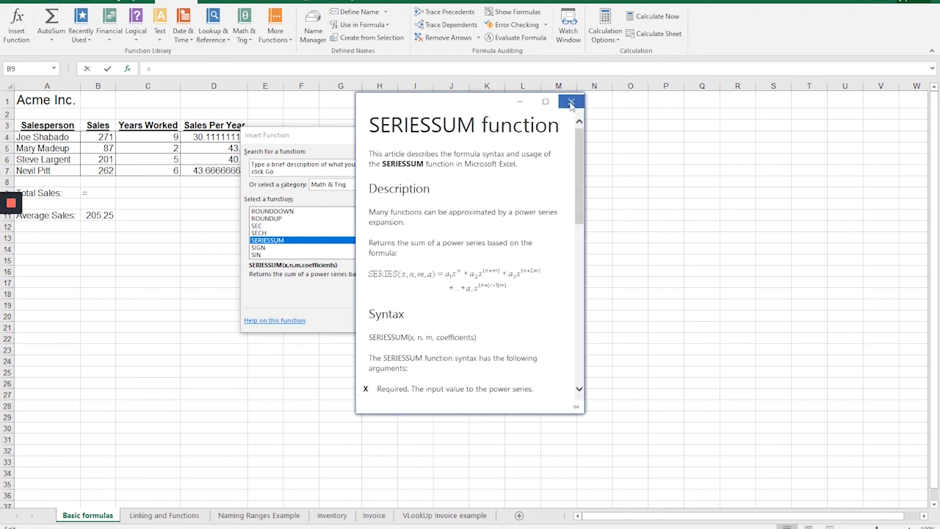
{"action": "left_click_drag", "start_coordinate": [580, 166], "coordinate": [571, 323]}
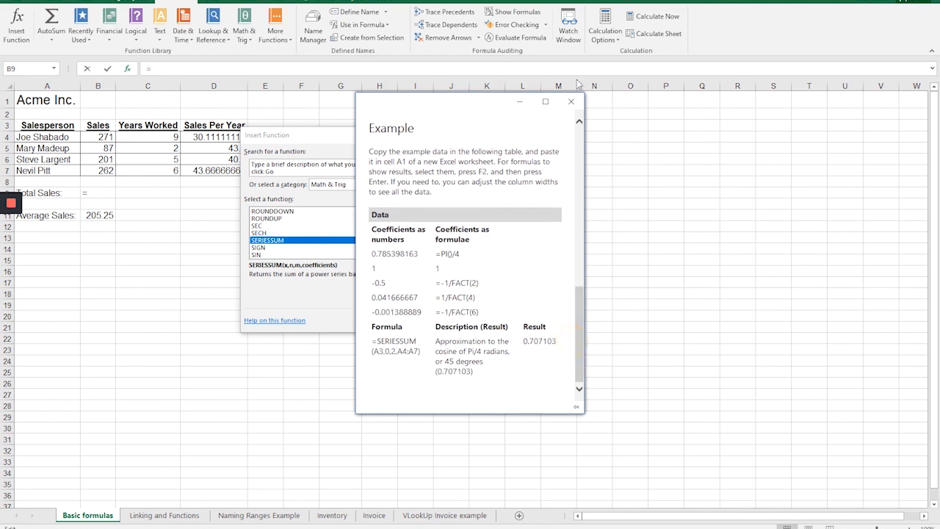
{"action": "left_click", "coordinate": [572, 102]}
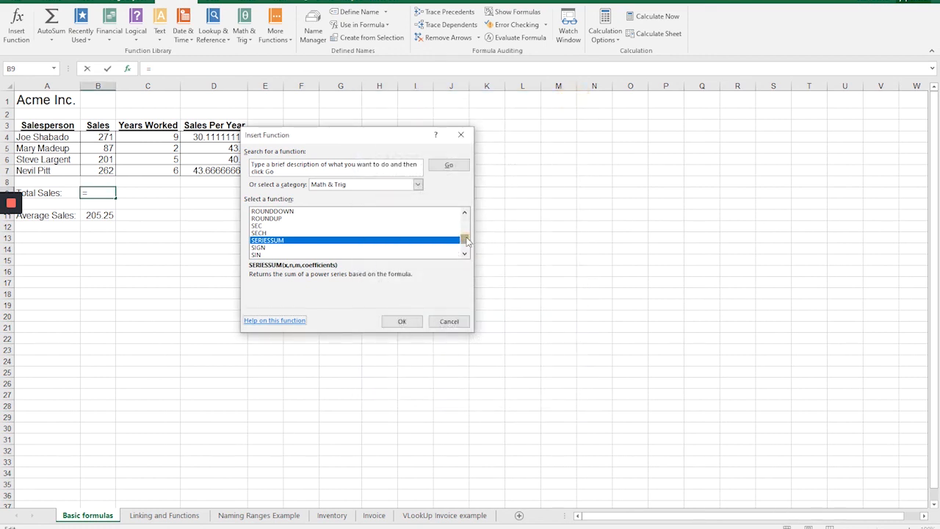
Step: Switch the function category back to Most Recently Used so that SUM can be picked
{"action": "left_click_drag", "start_coordinate": [468, 241], "coordinate": [465, 223]}
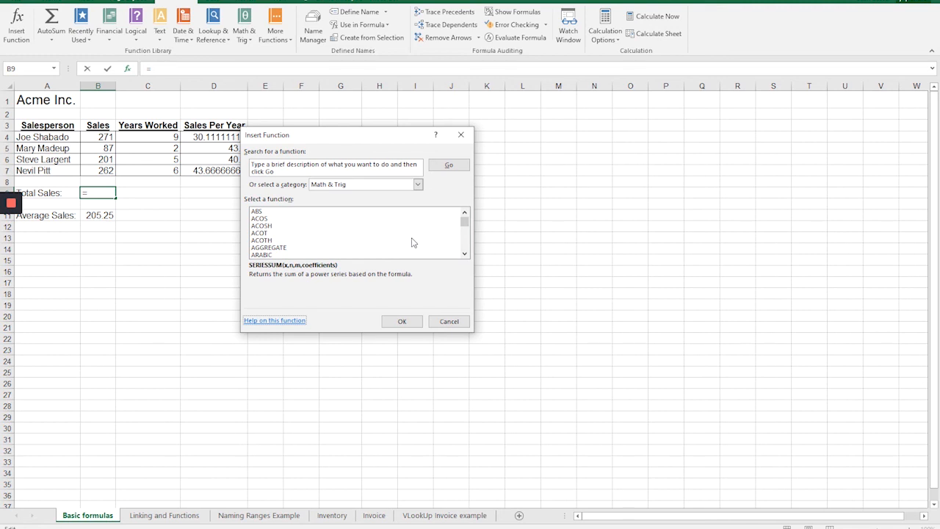
{"action": "left_click", "coordinate": [421, 186]}
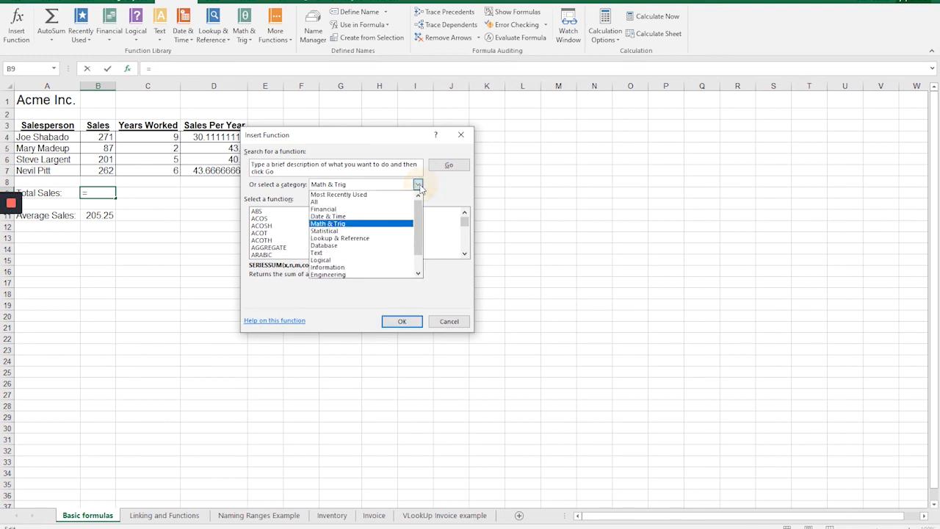
{"action": "left_click", "coordinate": [352, 195]}
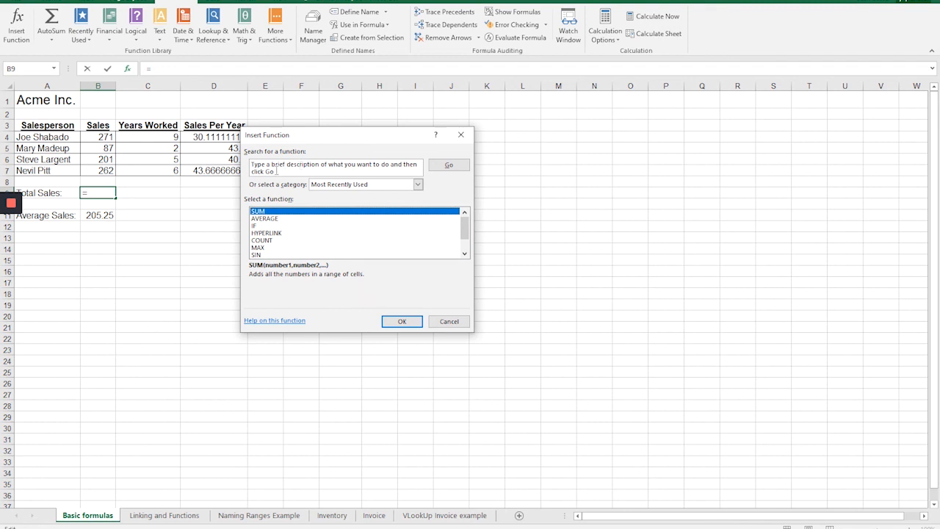
Step: Delete the placeholder description from the function search field without running a search
{"action": "left_click", "coordinate": [277, 170]}
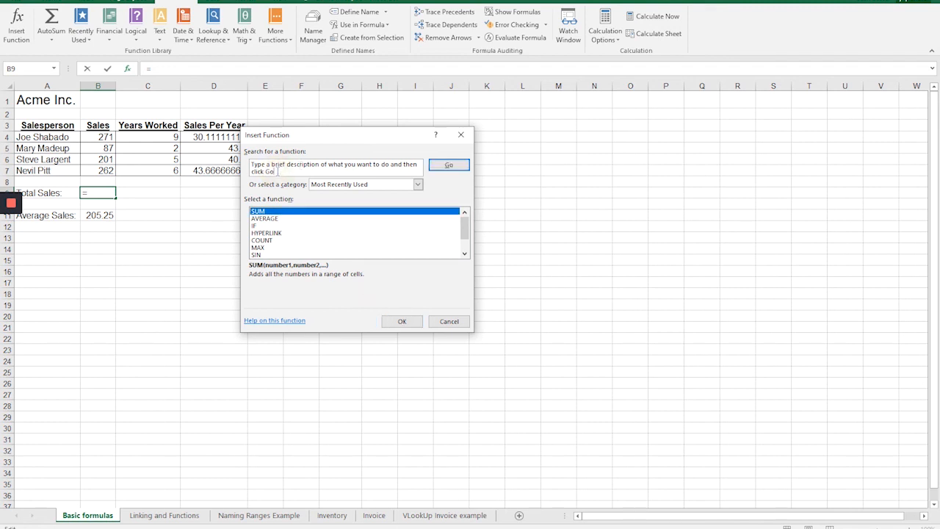
{"action": "key", "text": "BackSpace"}
{"action": "key", "text": "BackSpace"}
{"action": "key", "text": "BackSpace"}
{"action": "key", "text": "BackSpace"}
{"action": "key", "text": "BackSpace"}
{"action": "key", "text": "BackSpace"}
{"action": "key", "text": "BackSpace"}
{"action": "key", "text": "BackSpace"}
{"action": "key", "text": "BackSpace"}
{"action": "key", "text": "BackSpace"}
{"action": "key", "text": "BackSpace"}
{"action": "key", "text": "BackSpace"}
{"action": "key", "text": "BackSpace"}
{"action": "key", "text": "BackSpace"}
{"action": "key", "text": "BackSpace"}
{"action": "key", "text": "BackSpace"}
{"action": "key", "text": "BackSpace"}
{"action": "key", "text": "BackSpace"}
{"action": "key", "text": "BackSpace"}
{"action": "key", "text": "BackSpace"}
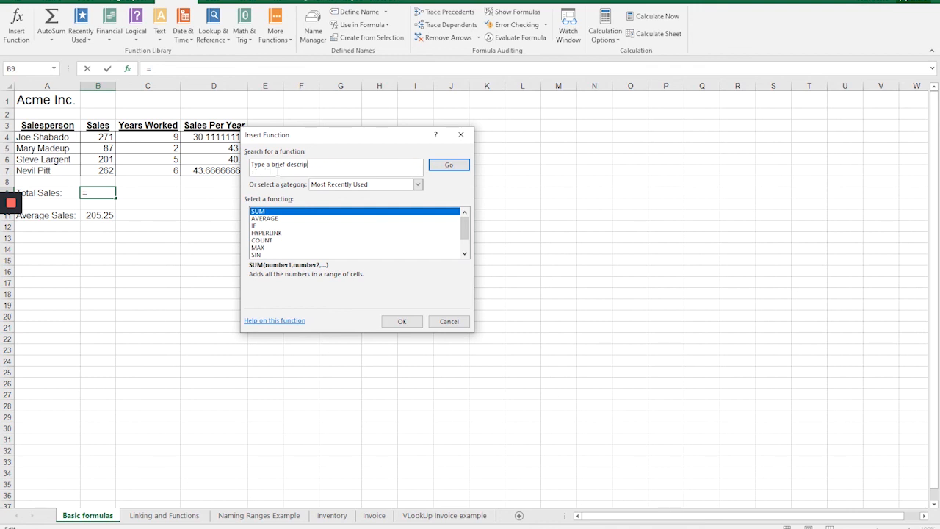
{"action": "key", "text": "BackSpace"}
{"action": "key", "text": "BackSpace"}
{"action": "key", "text": "BackSpace"}
{"action": "key", "text": "BackSpace"}
{"action": "key", "text": "BackSpace"}
Step: Insert the SUM function for Total Sales and set its first argument to B4:B7
{"action": "left_click", "coordinate": [401, 321]}
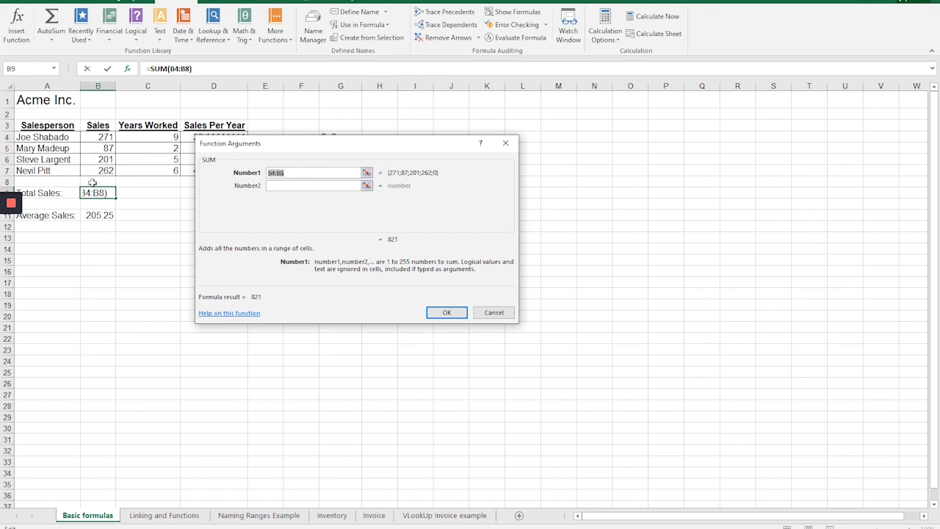
{"action": "left_click", "coordinate": [282, 172]}
{"action": "key", "text": "BackSpace"}
{"action": "type", "text": "7"}
Step: Try b4 and, in its place, n4:n7 as the second argument of the SUM function
{"action": "left_click", "coordinate": [273, 186]}
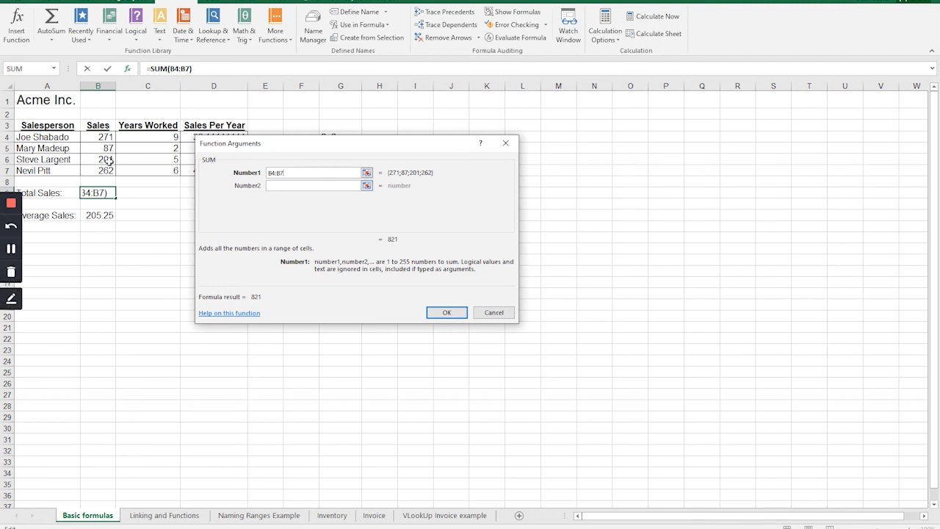
{"action": "left_click", "coordinate": [277, 185]}
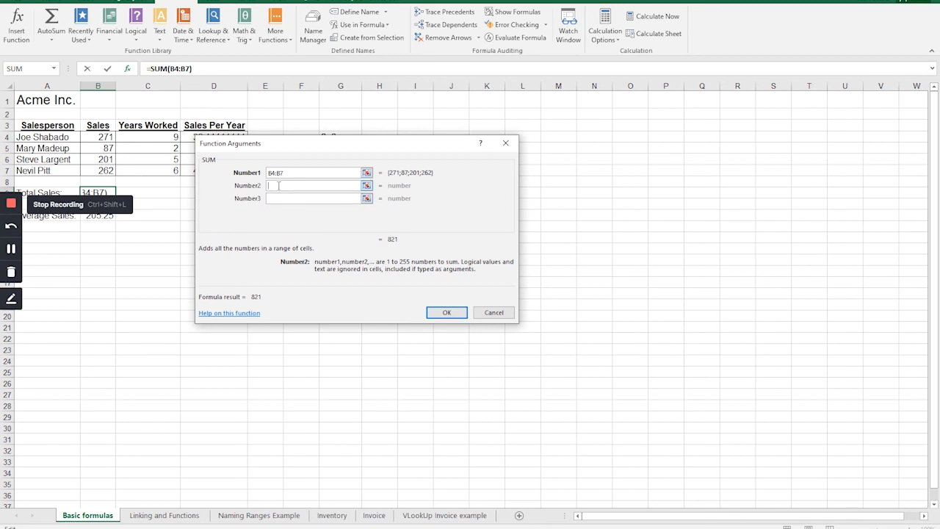
{"action": "type", "text": "b4"}
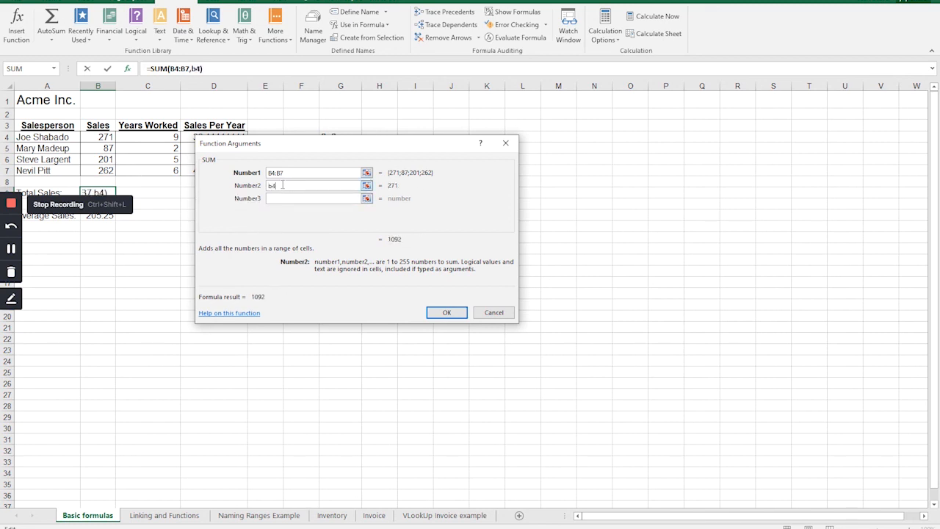
{"action": "key", "text": "BackSpace"}
{"action": "key", "text": "BackSpace"}
{"action": "type", "text": "n4:n7"}
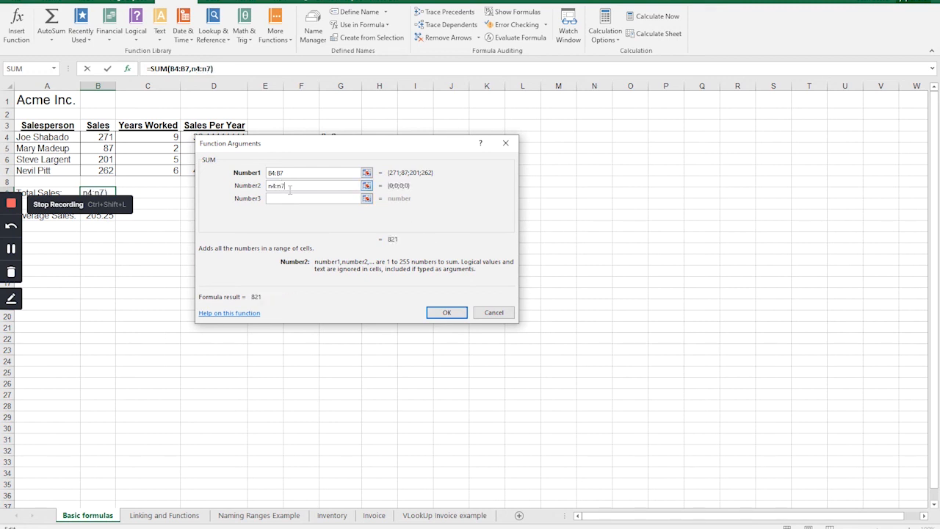
Step: Clear the second SUM argument and accept the function for B9 with only the range B4:B7
{"action": "key", "text": "BackSpace"}
{"action": "key", "text": "BackSpace"}
{"action": "key", "text": "BackSpace"}
{"action": "key", "text": "BackSpace"}
{"action": "key", "text": "BackSpace"}
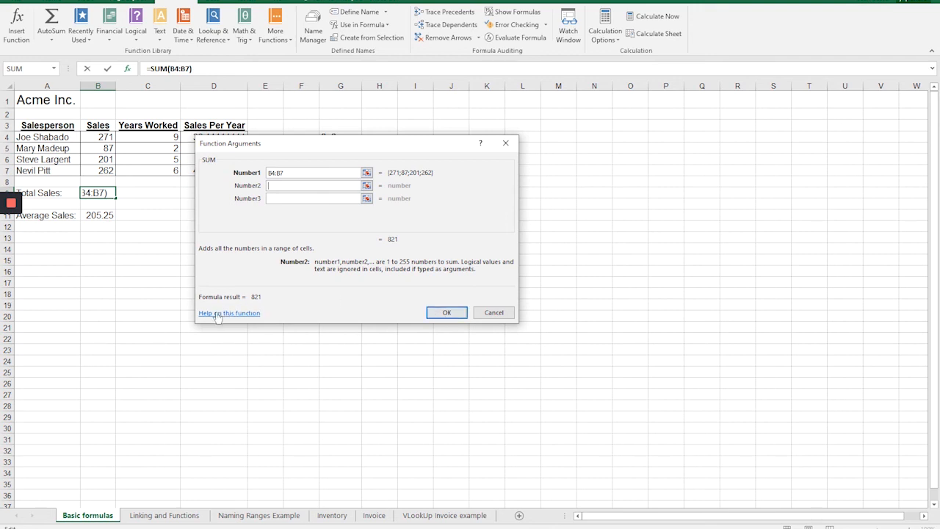
{"action": "left_click", "coordinate": [446, 314]}
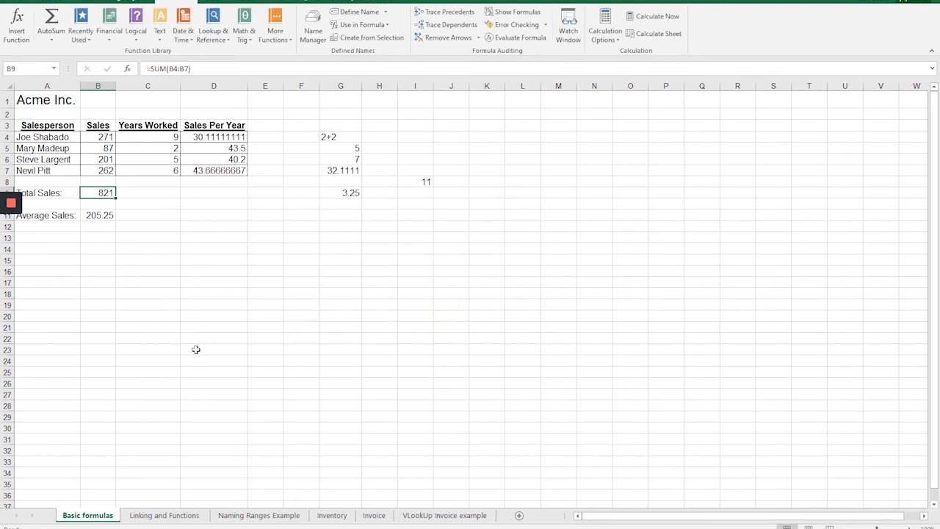
Step: Examine the equals sign, function name and bracketed range of the Total Sales formula in B9, leaving the formula as it is
{"action": "left_click", "coordinate": [146, 69]}
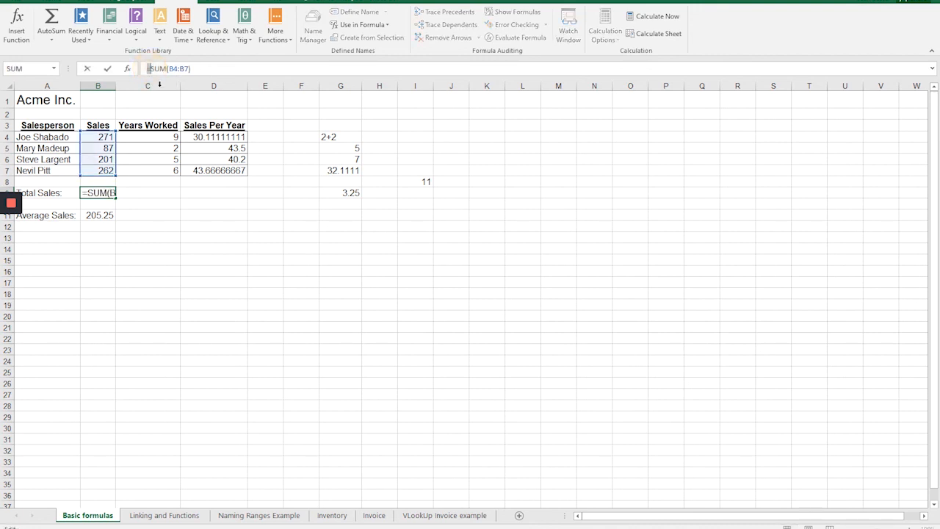
{"action": "left_click_drag", "start_coordinate": [151, 69], "coordinate": [167, 68]}
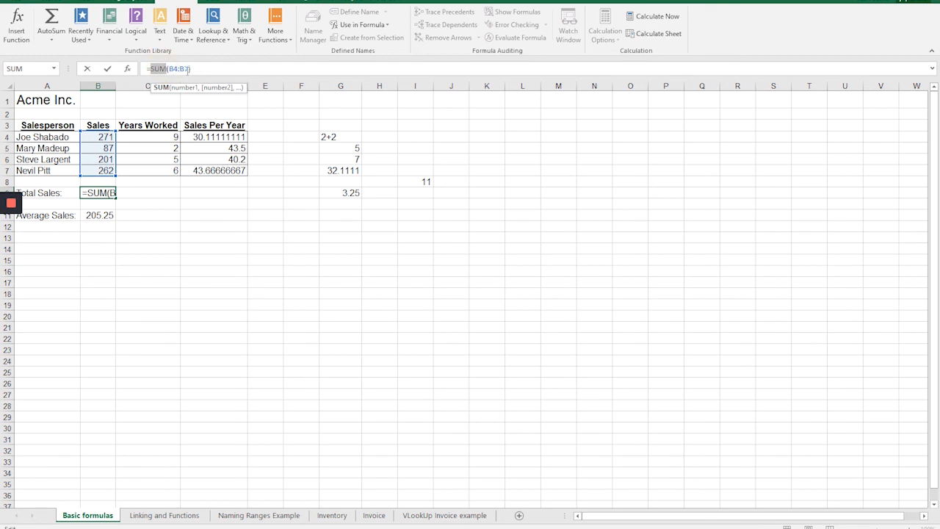
{"action": "left_click", "coordinate": [193, 68]}
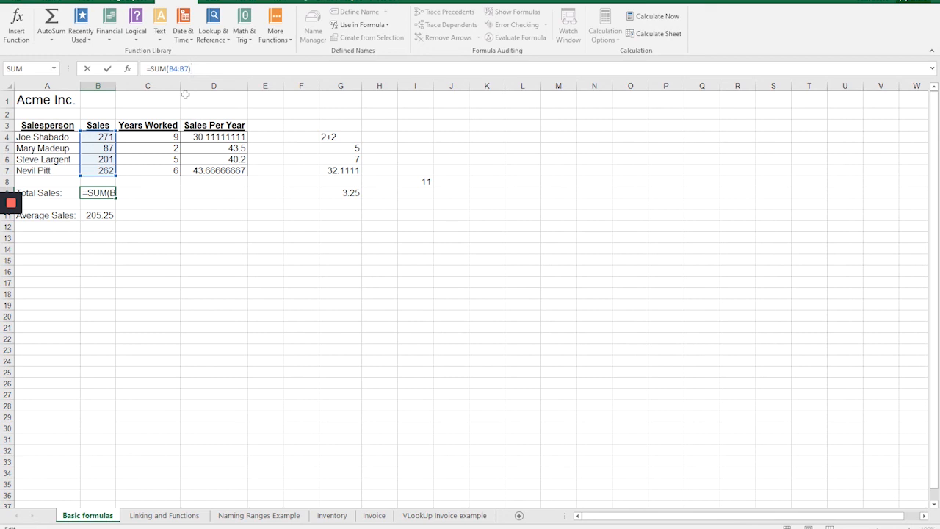
{"action": "left_click", "coordinate": [161, 68]}
{"action": "left_click_drag", "start_coordinate": [164, 66], "coordinate": [151, 70]}
{"action": "left_click", "coordinate": [199, 68]}
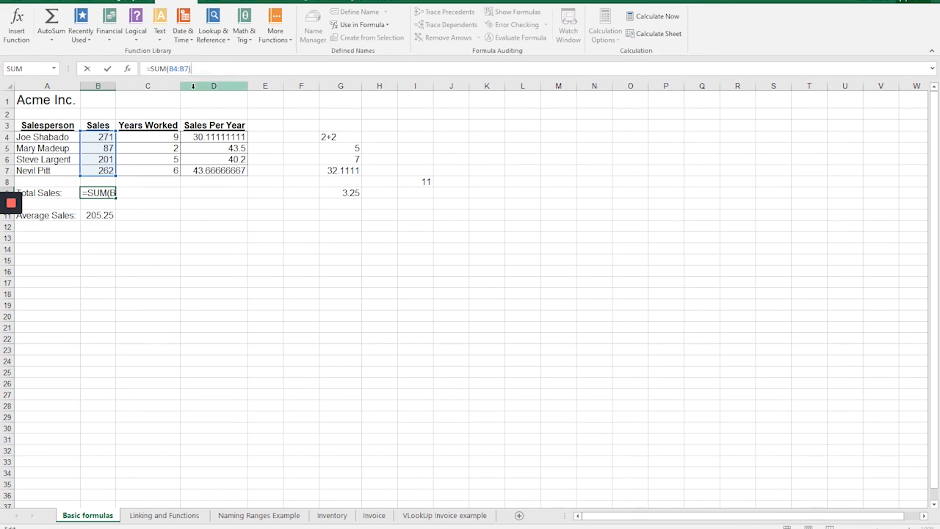
{"action": "left_click", "coordinate": [169, 69]}
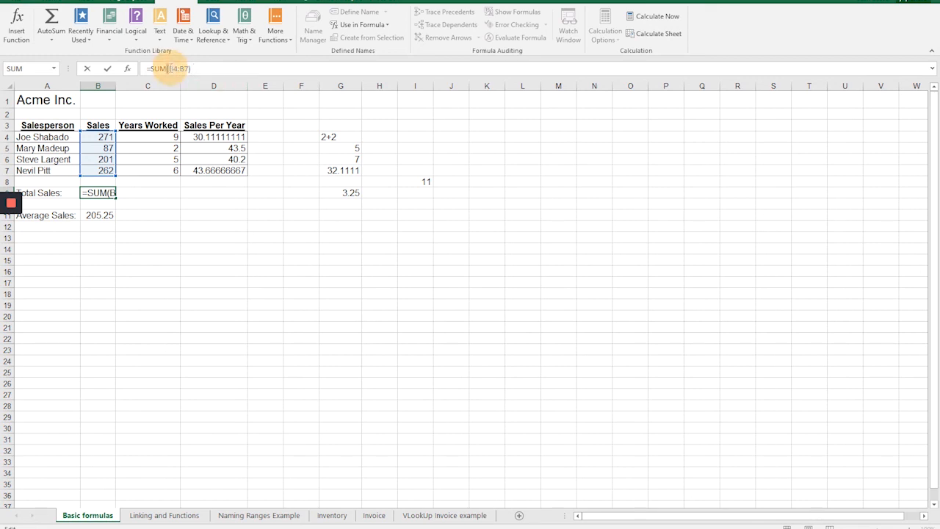
{"action": "left_click_drag", "start_coordinate": [188, 69], "coordinate": [192, 68]}
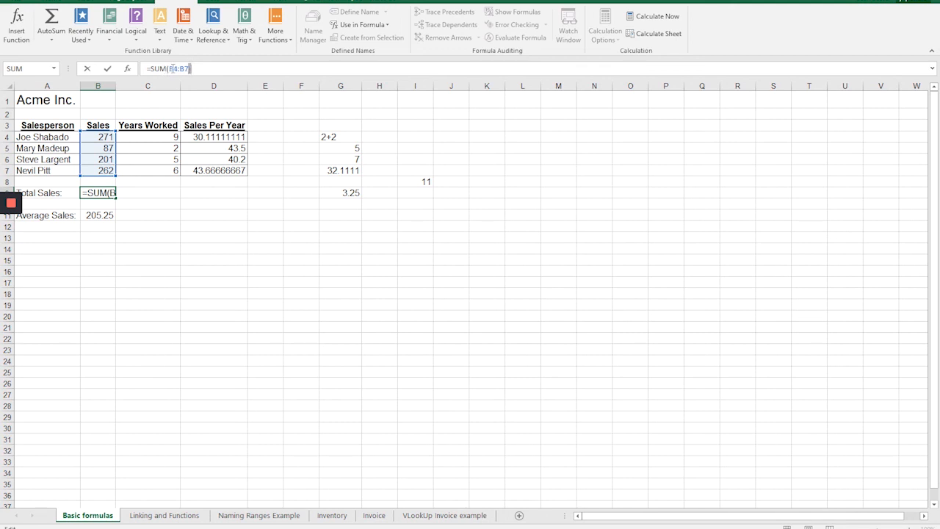
{"action": "left_click", "coordinate": [175, 67]}
{"action": "left_click_drag", "start_coordinate": [176, 67], "coordinate": [189, 66]}
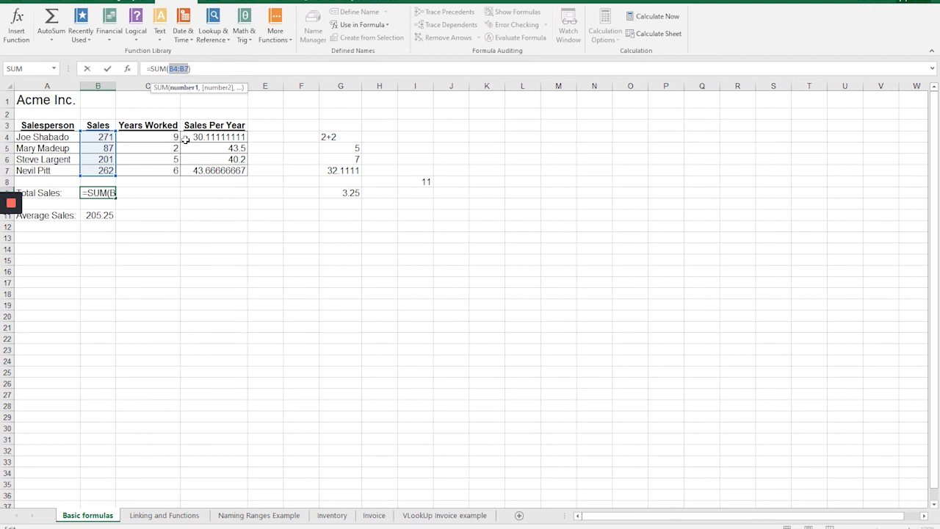
{"action": "key", "text": "Return"}
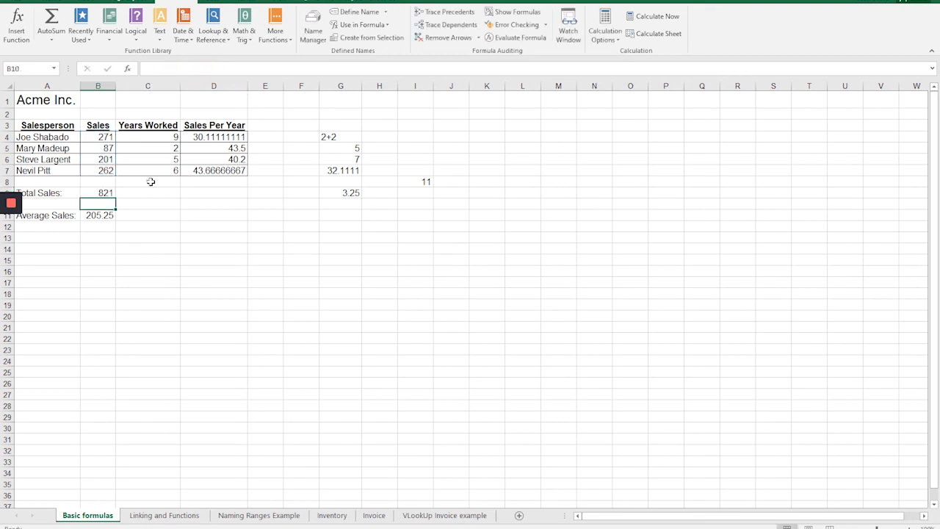
{"action": "left_click", "coordinate": [102, 193]}
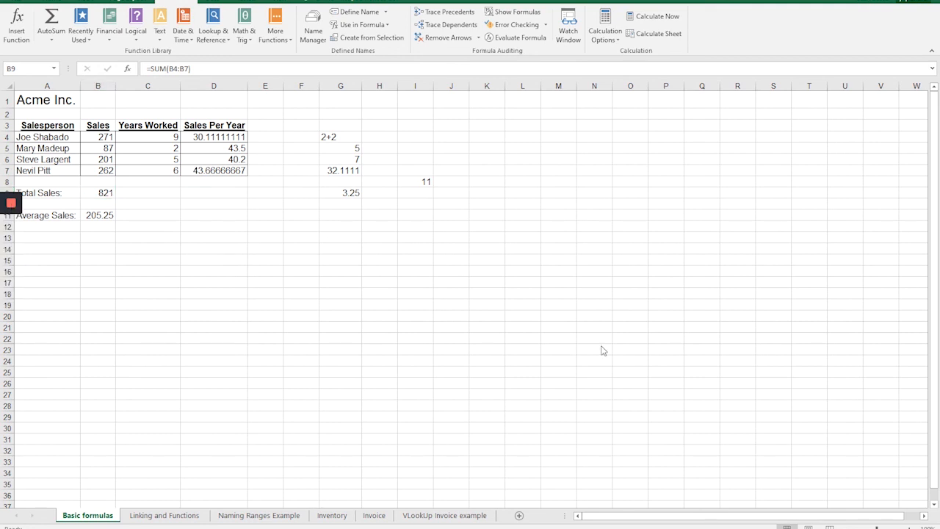
Step: View the Linking and Functions sheet, check Total Sales in B9 on Basic formulas, and return to Linking and Functions
{"action": "left_click", "coordinate": [168, 517]}
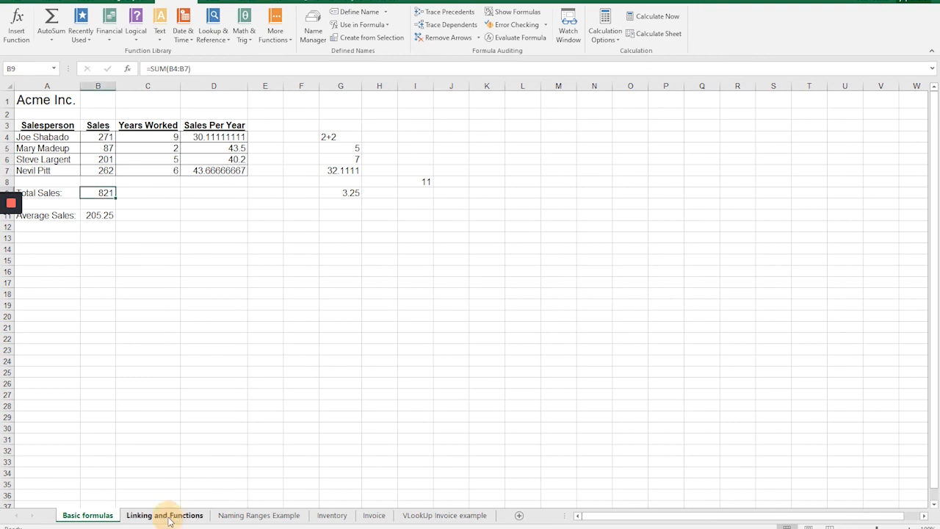
{"action": "left_click", "coordinate": [170, 520]}
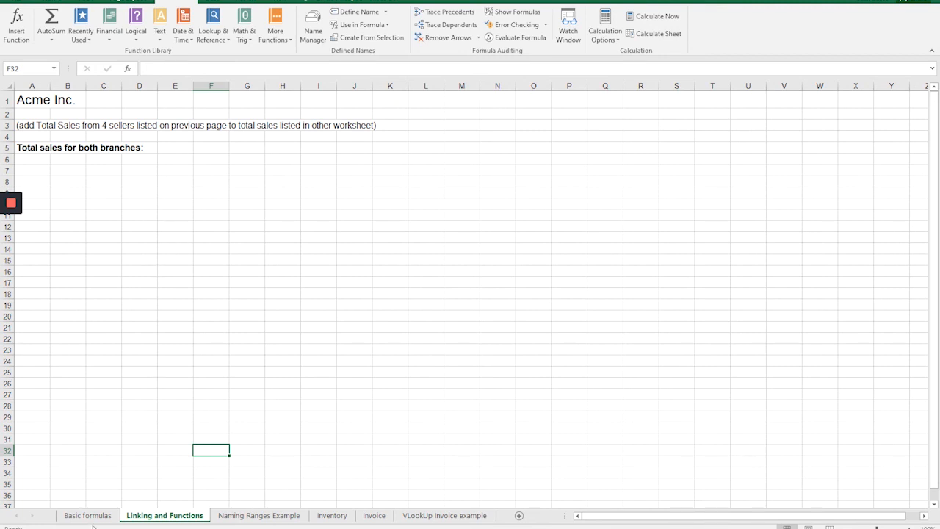
{"action": "left_click", "coordinate": [88, 516]}
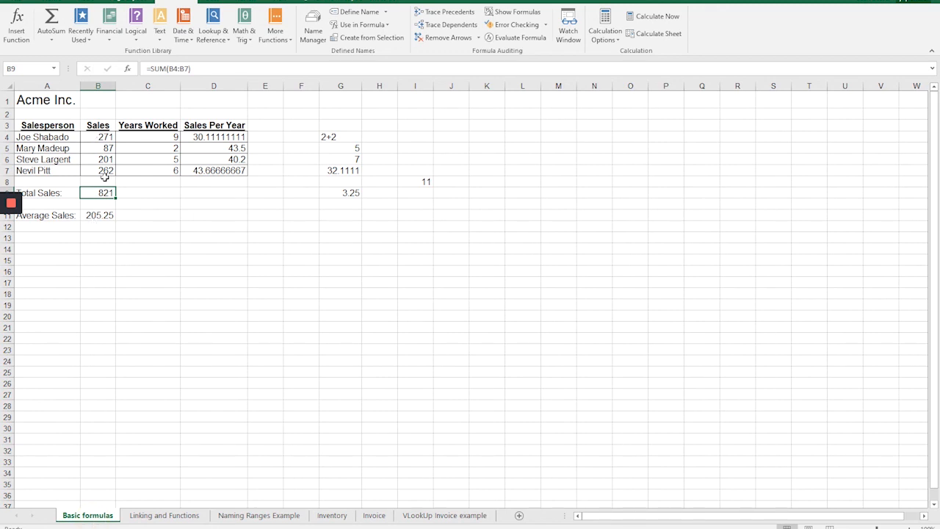
{"action": "left_click", "coordinate": [97, 200]}
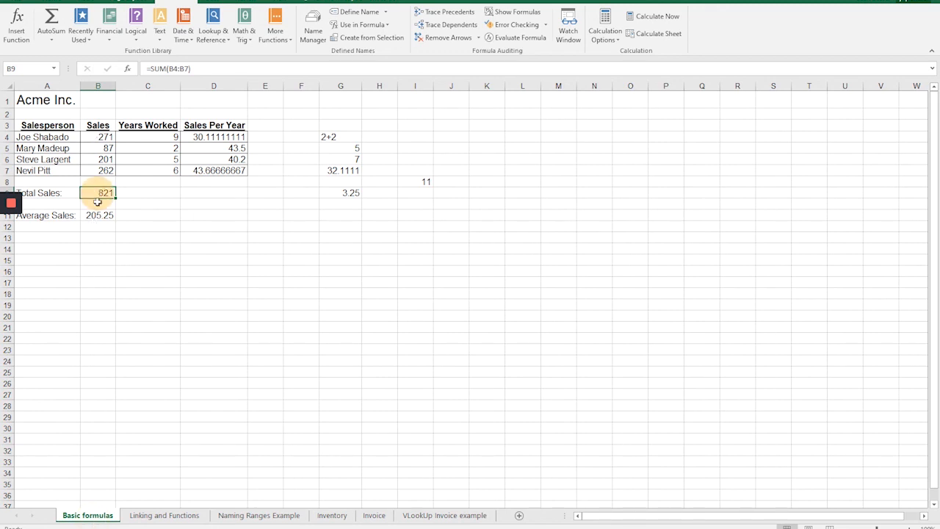
{"action": "left_click", "coordinate": [158, 516]}
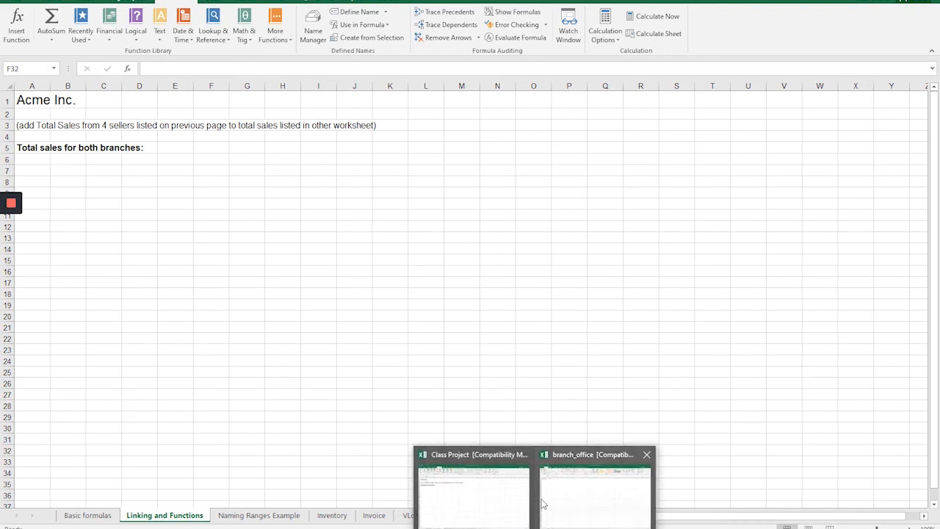
Step: Check the Total Sales value in B1 of the branch_office workbook and return to the Class Project workbook
{"action": "left_click", "coordinate": [588, 493]}
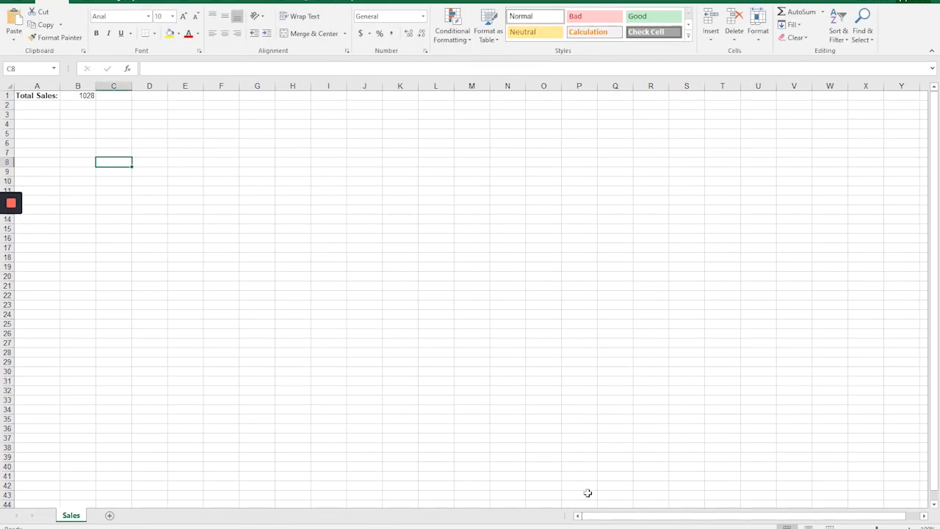
{"action": "left_click", "coordinate": [68, 98]}
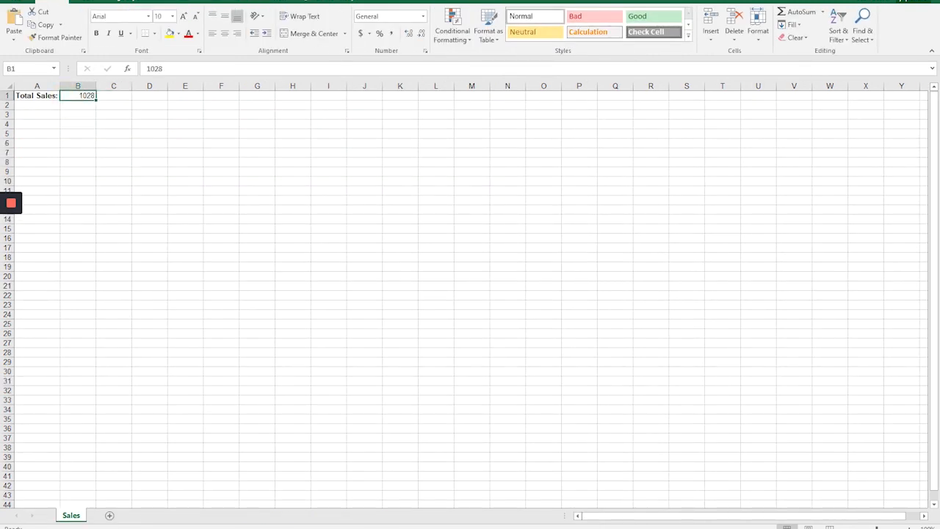
{"action": "left_click", "coordinate": [514, 518]}
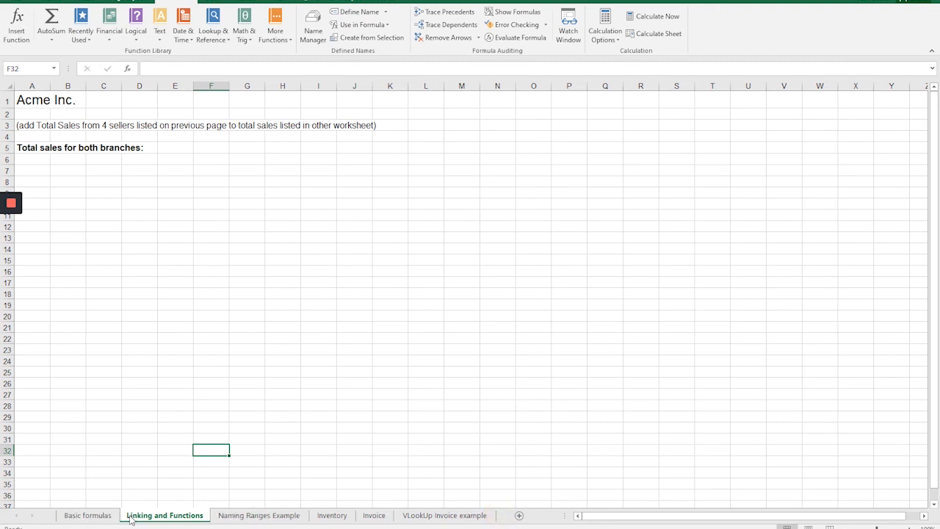
Step: Start a formula in E5 of Linking and Functions that references Total Sales B9 on Basic formulas, followed by a plus sign
{"action": "left_click", "coordinate": [175, 148]}
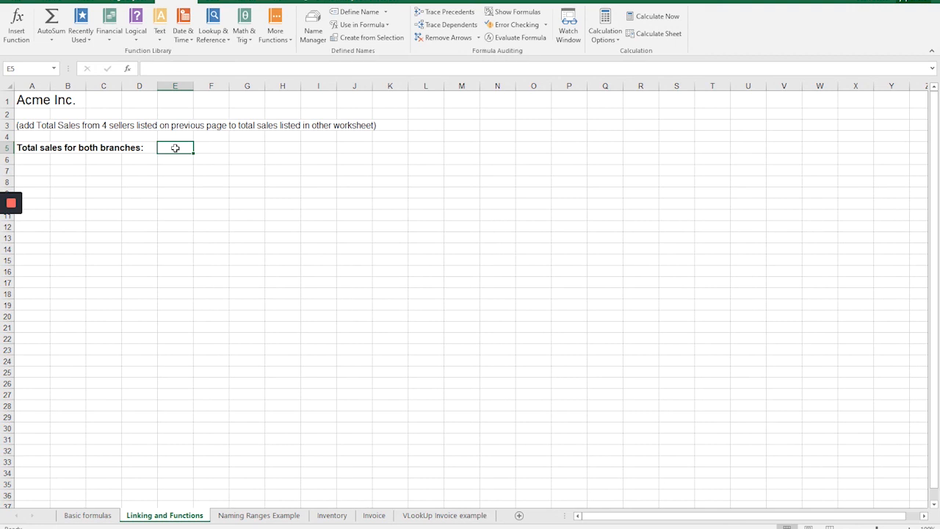
{"action": "left_click", "coordinate": [52, 3]}
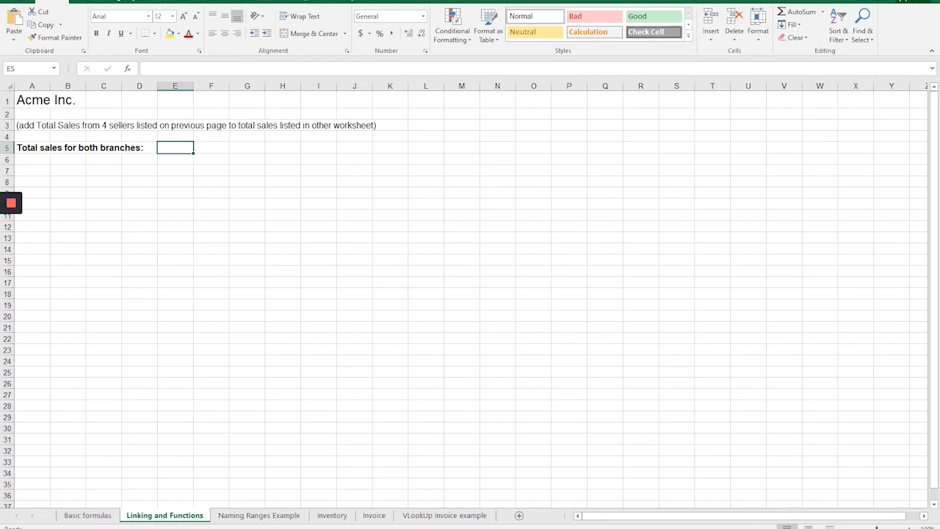
{"action": "mouse_move", "coordinate": [479, 527]}
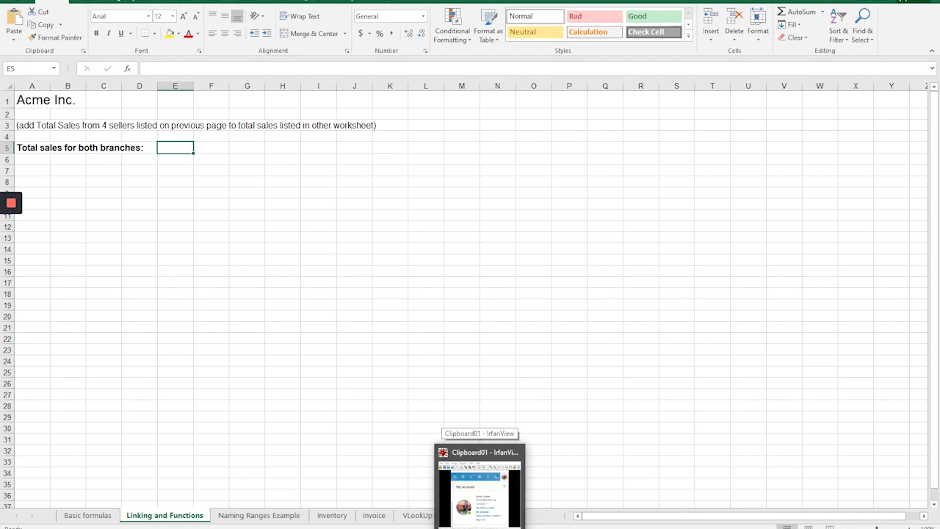
{"action": "type", "text": "="}
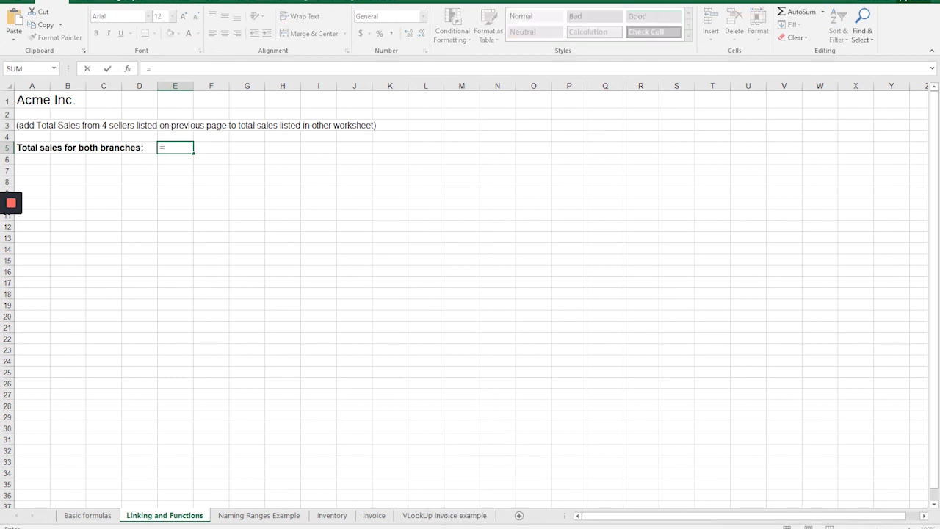
{"action": "left_click", "coordinate": [86, 515]}
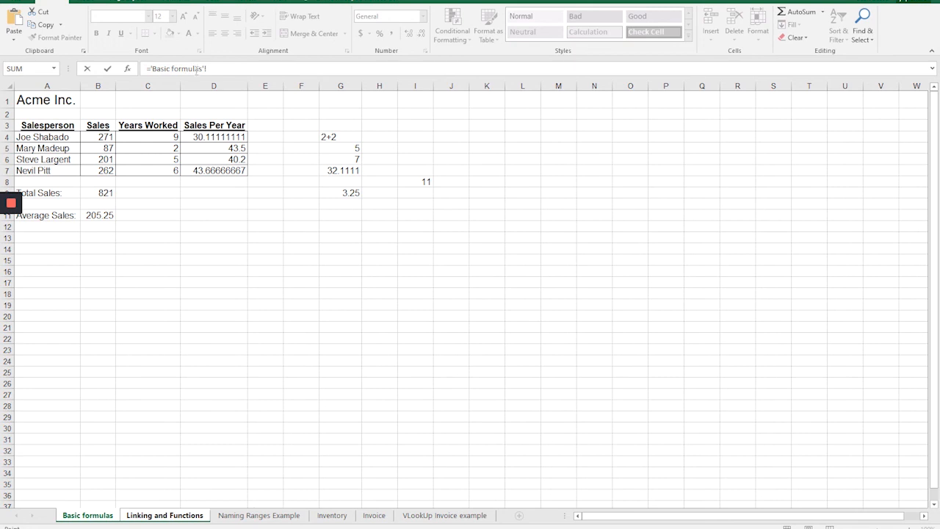
{"action": "type", "text": "'!"}
{"action": "key", "text": "BackSpace"}
{"action": "type", "text": "!"}
{"action": "left_click", "coordinate": [96, 192]}
{"action": "left_click", "coordinate": [232, 67]}
{"action": "type", "text": "+"}
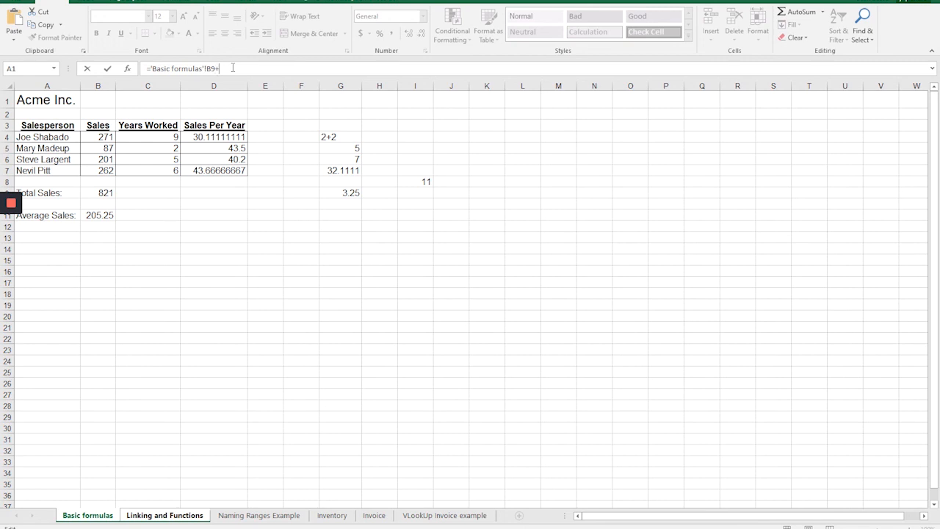
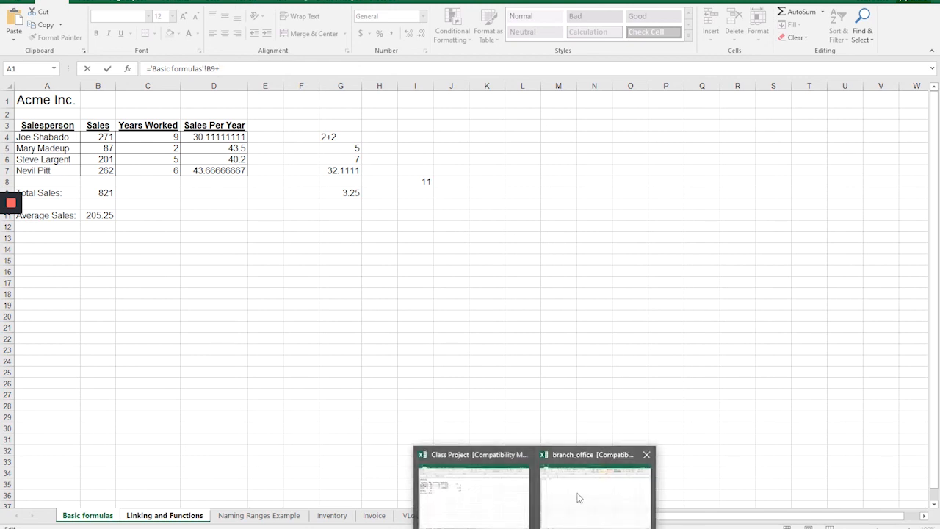
Step: Complete the E5 formula with the total in B1 of the branch_office workbook's Sales sheet, then review the linked formula
{"action": "left_click", "coordinate": [580, 491]}
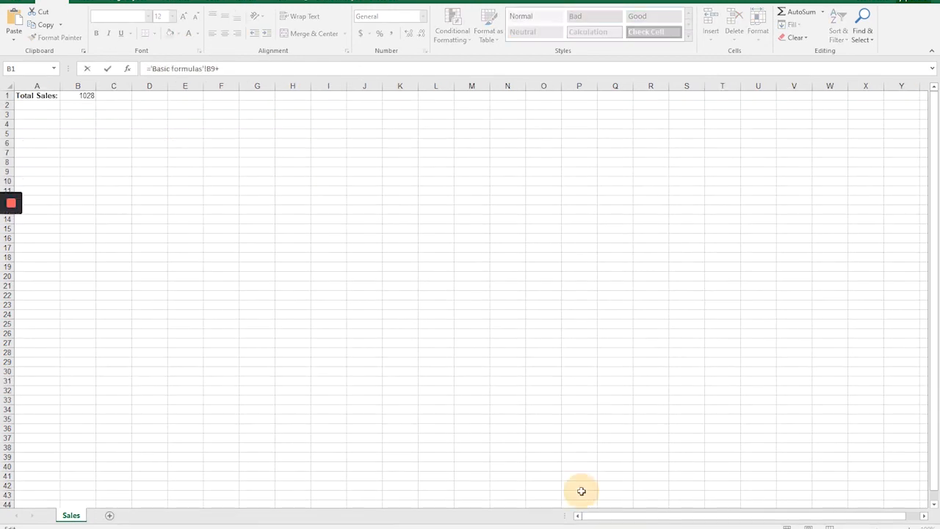
{"action": "left_click", "coordinate": [82, 98]}
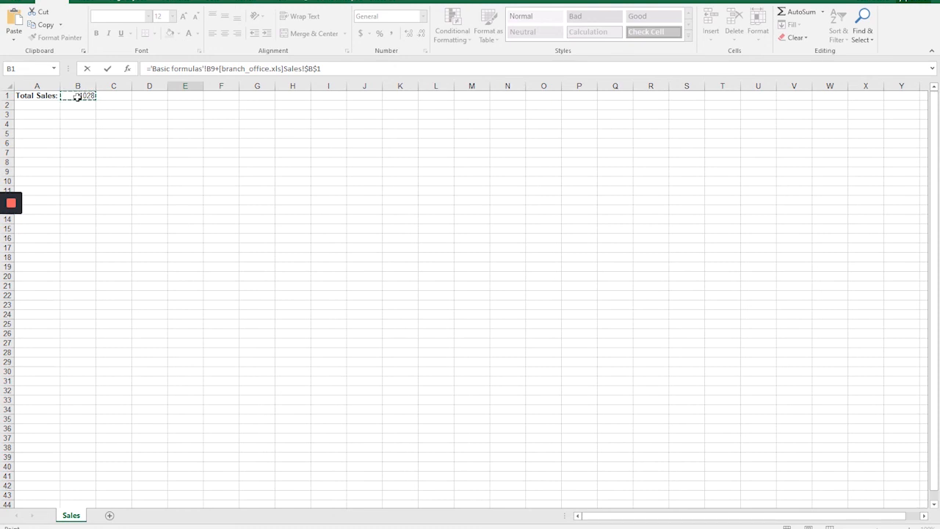
{"action": "left_click", "coordinate": [336, 67]}
{"action": "key", "text": "Return"}
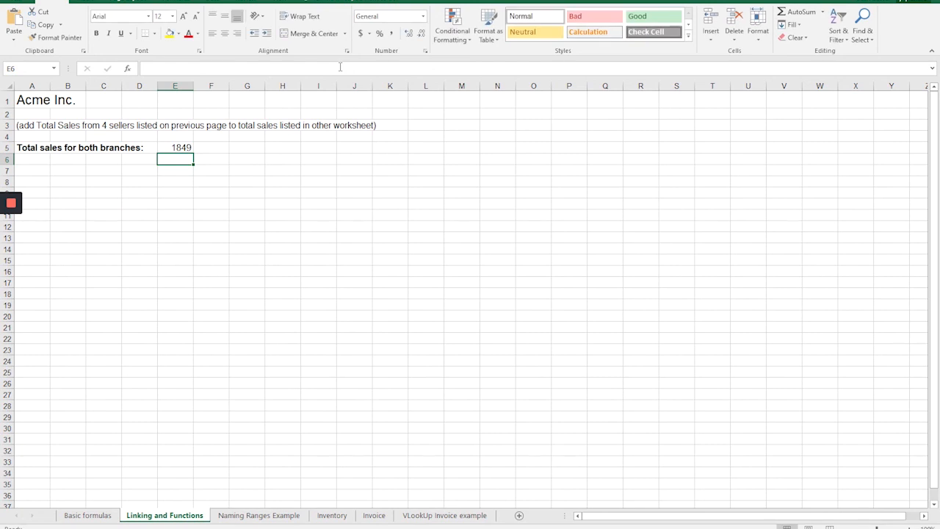
{"action": "left_click", "coordinate": [177, 147]}
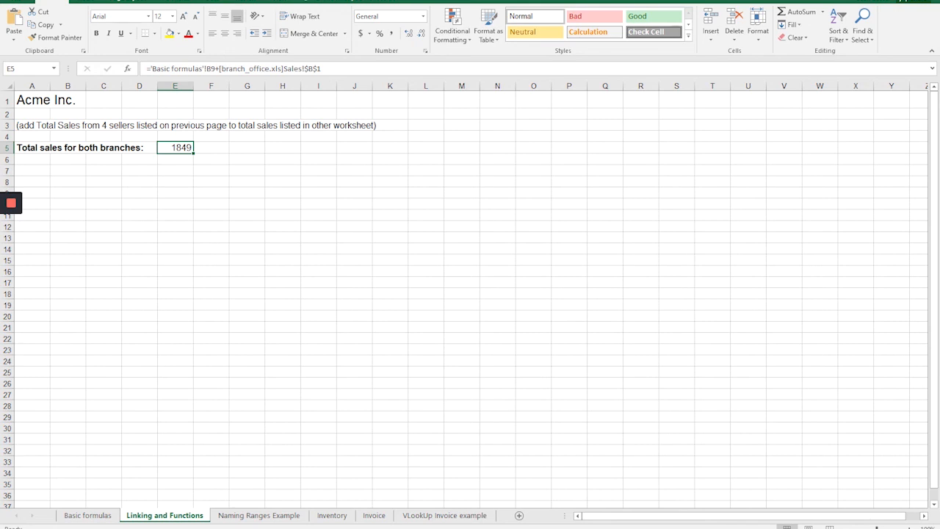
Step: On Naming Ranges Example, examine the first Balance and Payment formulas and the name assigned to the interest rate cell E1
{"action": "left_click", "coordinate": [246, 518]}
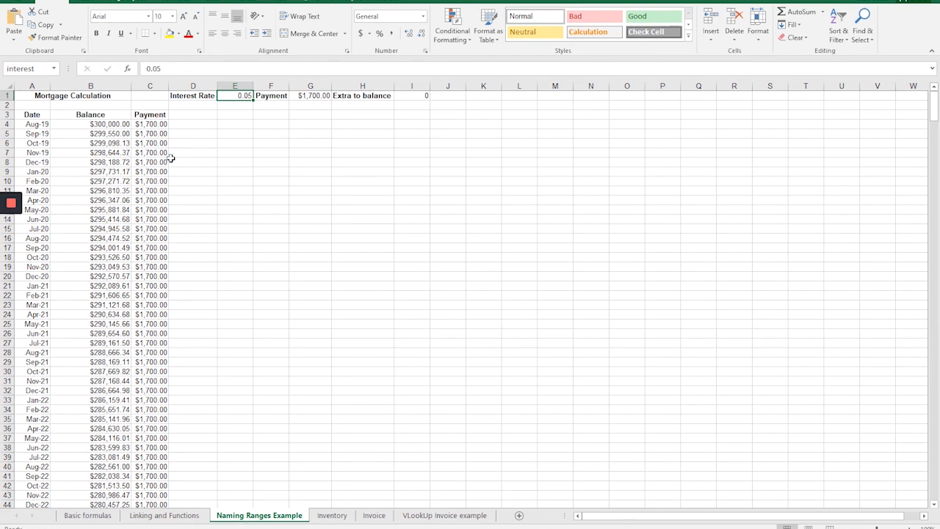
{"action": "left_click", "coordinate": [99, 134]}
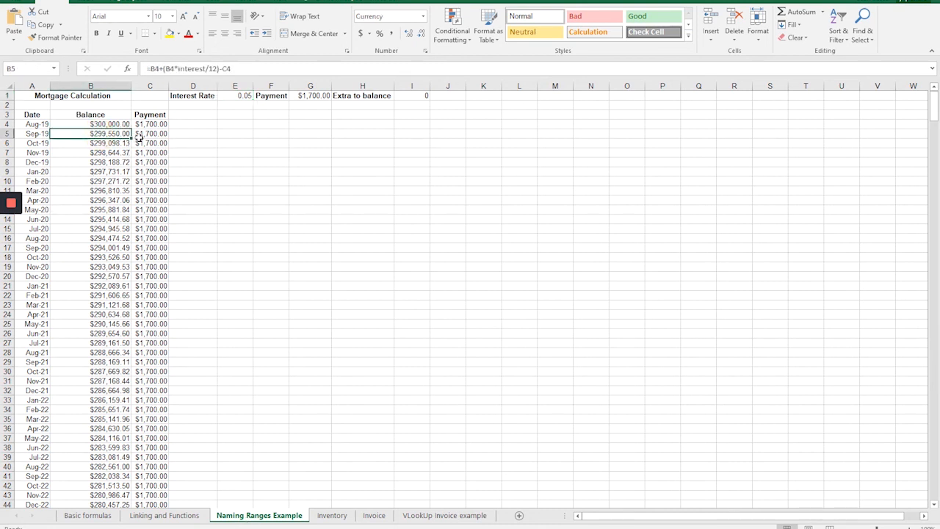
{"action": "left_click", "coordinate": [98, 124]}
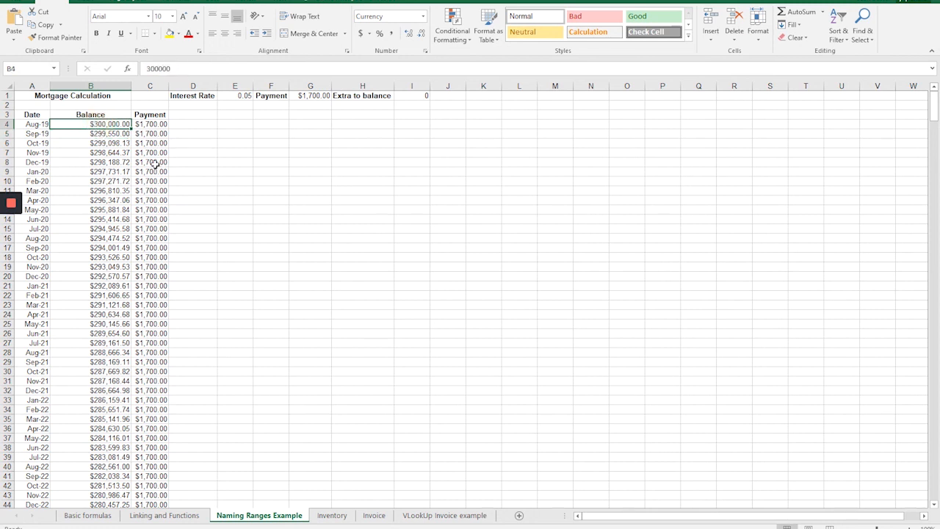
{"action": "left_click", "coordinate": [144, 124]}
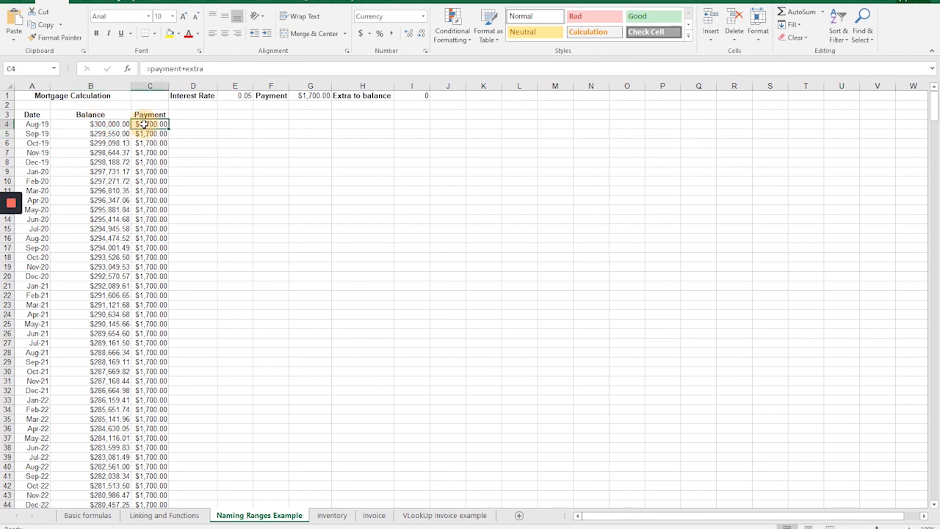
{"action": "left_click", "coordinate": [89, 134]}
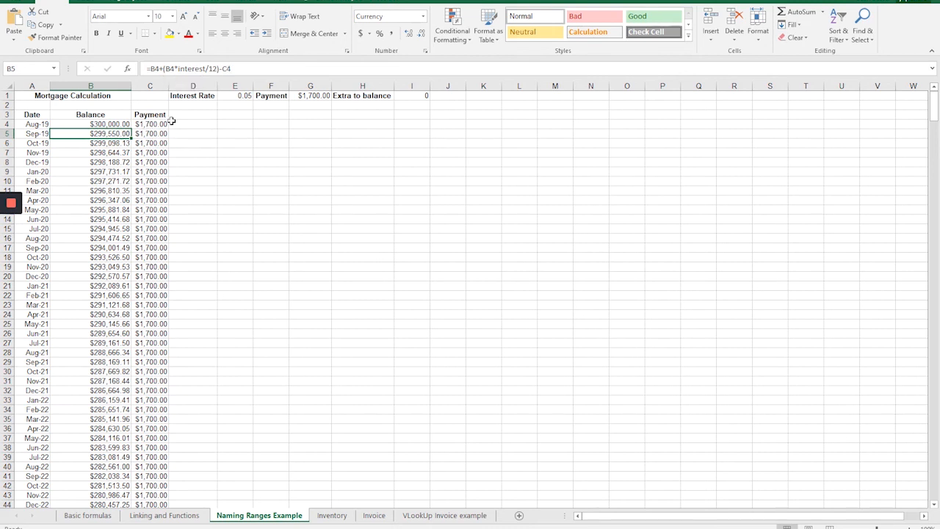
{"action": "left_click", "coordinate": [233, 97]}
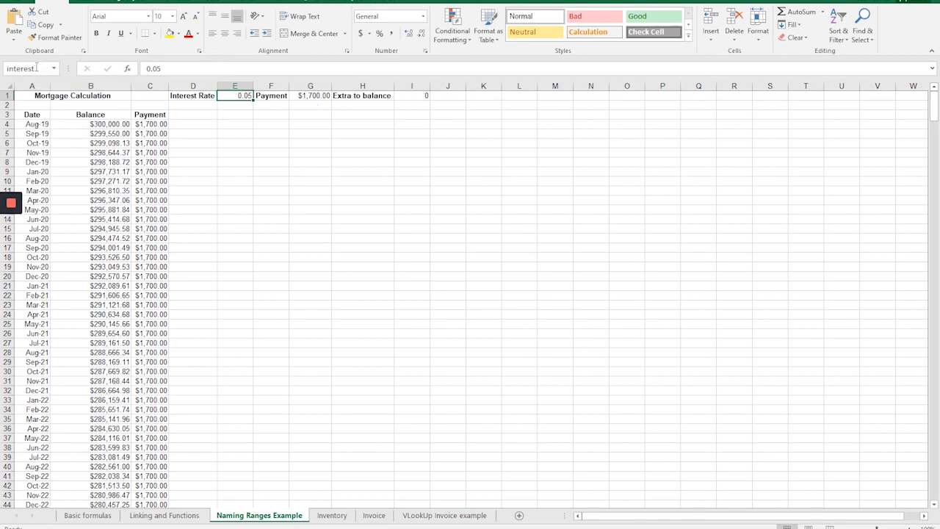
Step: Name the first date cell, A4, startingdate
{"action": "left_click", "coordinate": [32, 123]}
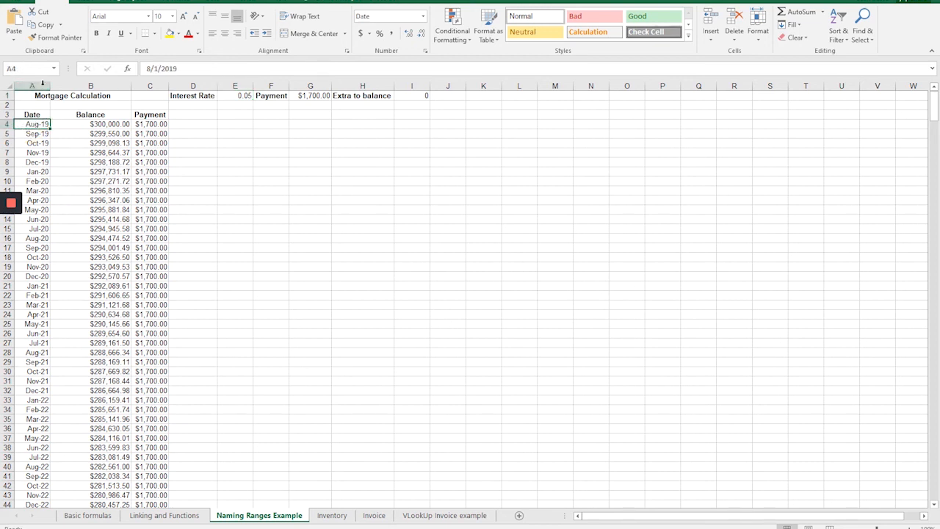
{"action": "left_click", "coordinate": [24, 69]}
{"action": "type", "text": "star"}
{"action": "type", "text": "tingdate"}
{"action": "key", "text": "Return"}
{"action": "key", "text": "Right"}
{"action": "key", "text": "Home"}
Step: Enter the formula =startingdate in M6 using the suggested range name
{"action": "left_click", "coordinate": [555, 145]}
{"action": "type", "text": "=starting"}
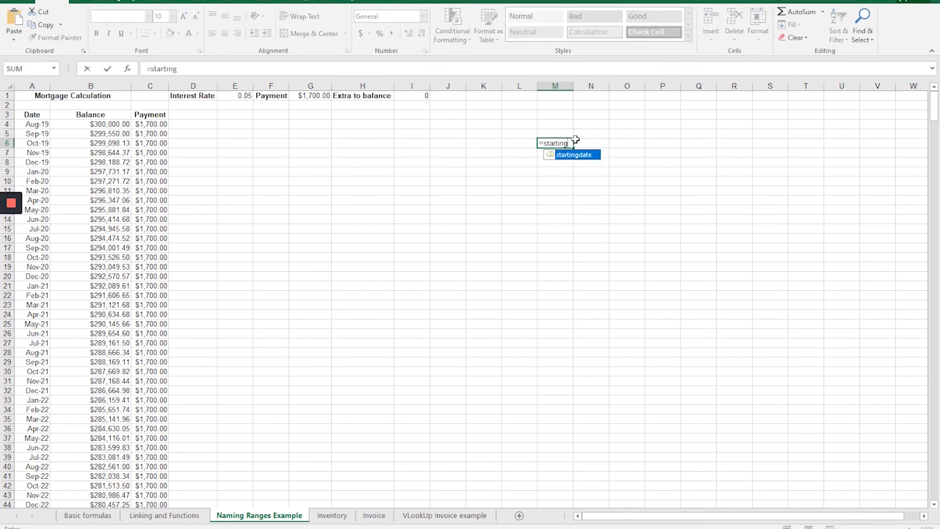
{"action": "double_click", "coordinate": [573, 155]}
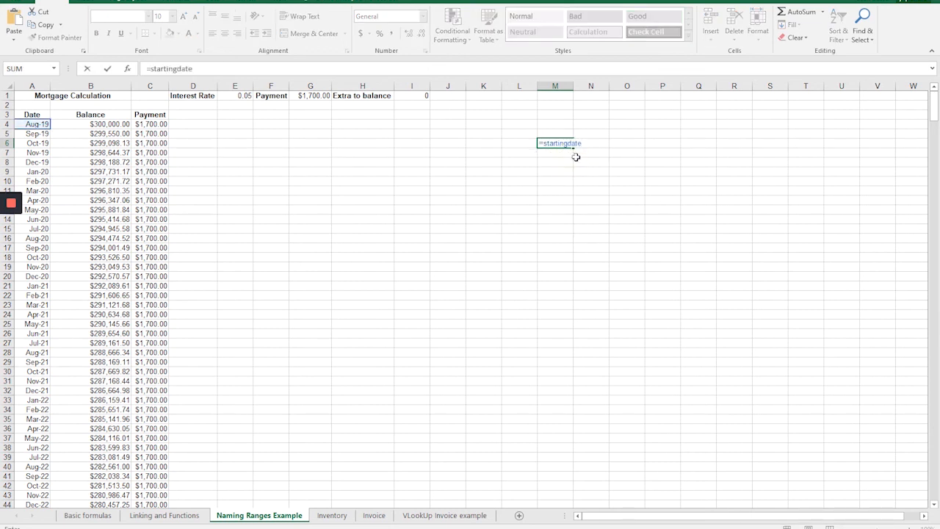
{"action": "key", "text": "Return"}
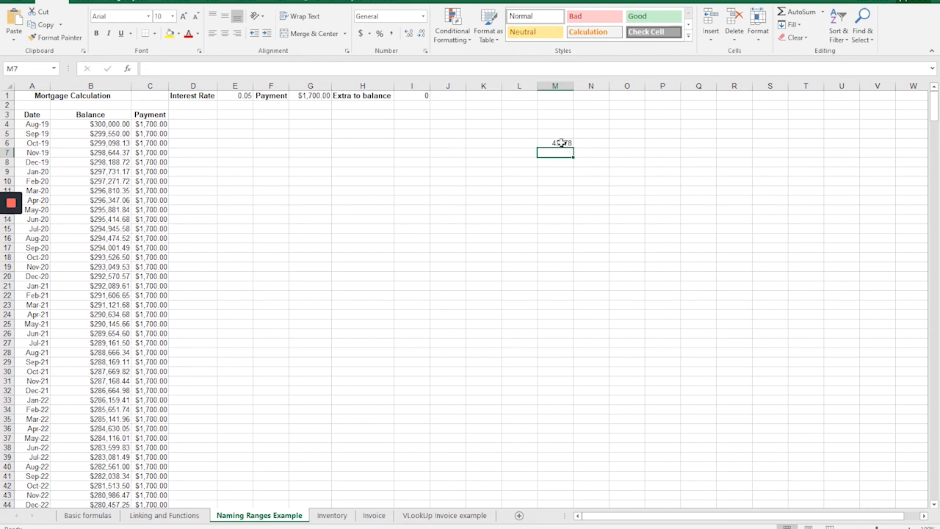
Step: Compare M6 with the original date in A4, then delete the contents of M6
{"action": "left_click", "coordinate": [561, 143]}
{"action": "left_click", "coordinate": [34, 126]}
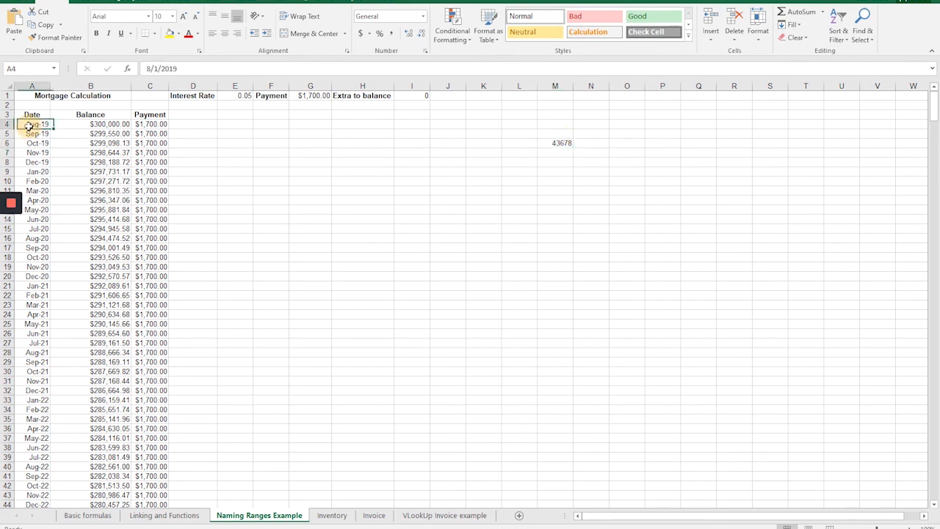
{"action": "left_click", "coordinate": [558, 142]}
{"action": "left_click", "coordinate": [559, 143]}
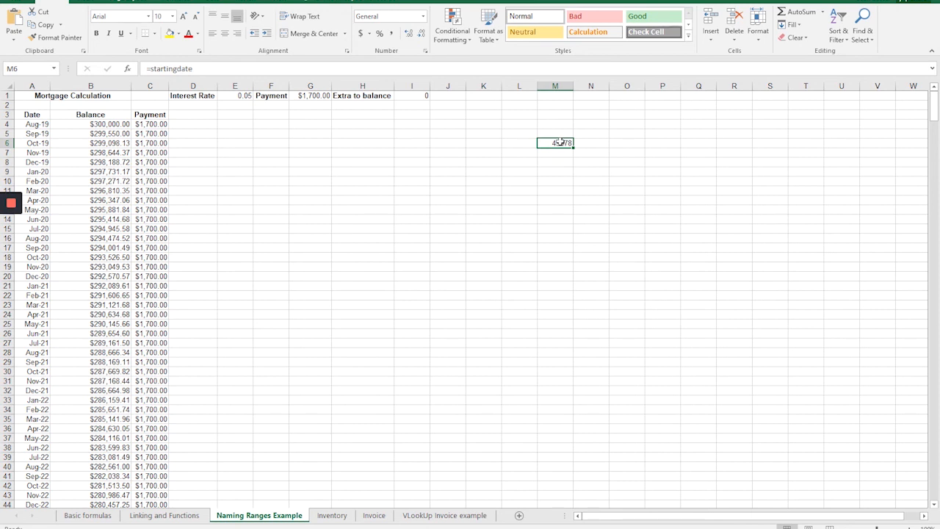
{"action": "key", "text": "Delete"}
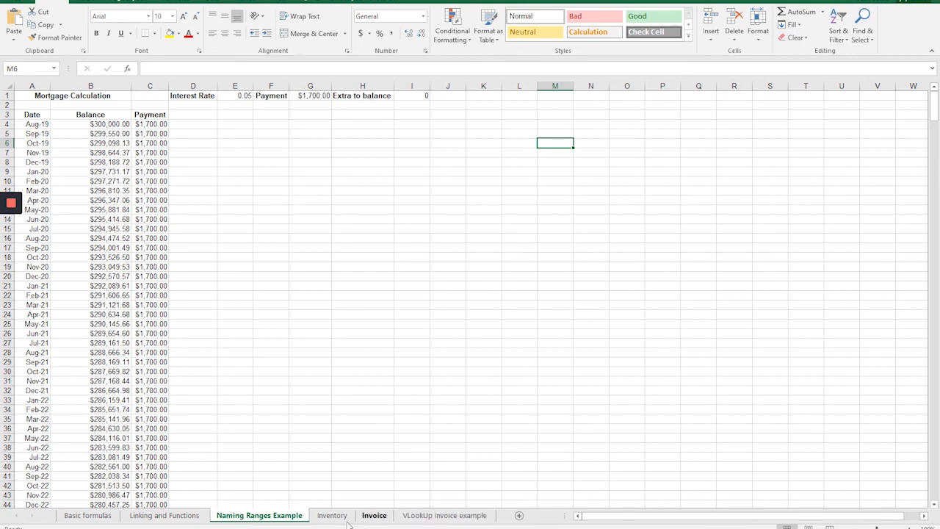
Step: Check the names of the interest rate and payment cells, and set Extra to balance in I1 to 100
{"action": "left_click", "coordinate": [236, 96]}
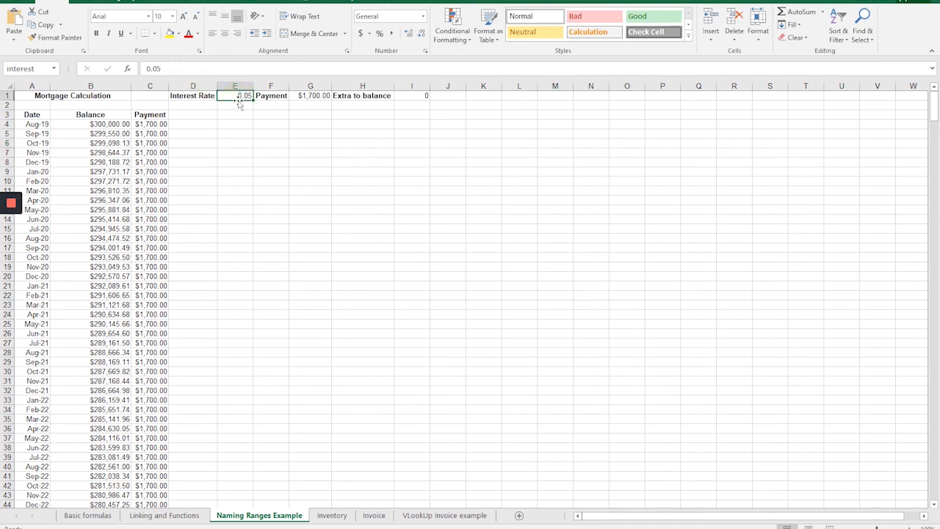
{"action": "left_click", "coordinate": [306, 98]}
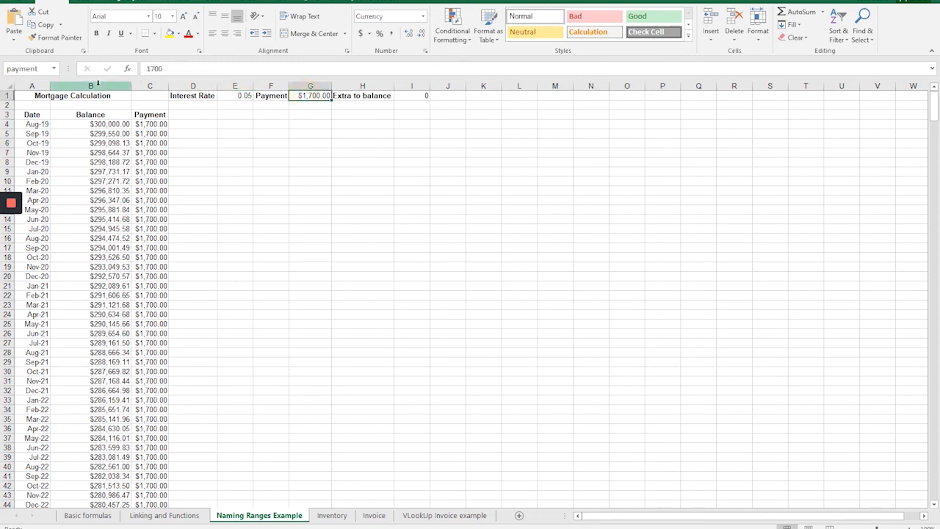
{"action": "left_click", "coordinate": [418, 96]}
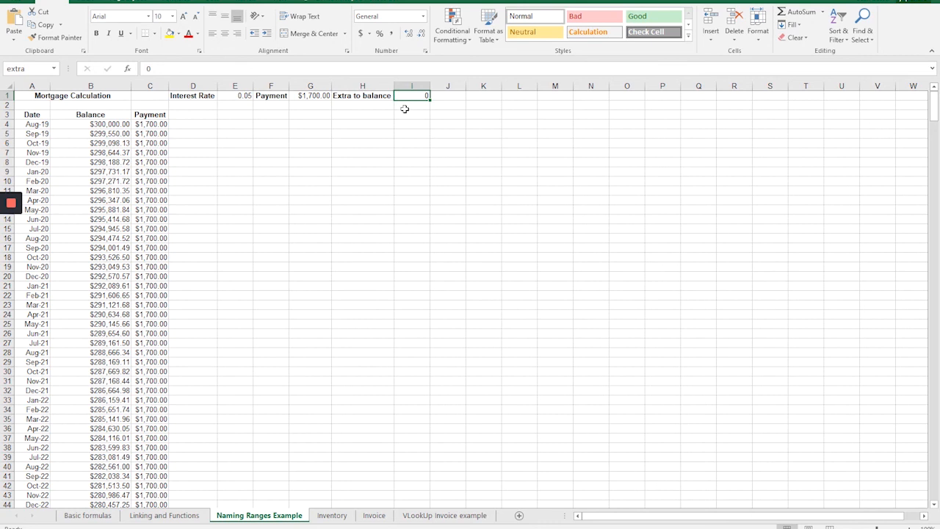
{"action": "type", "text": "100"}
{"action": "key", "text": "Return"}
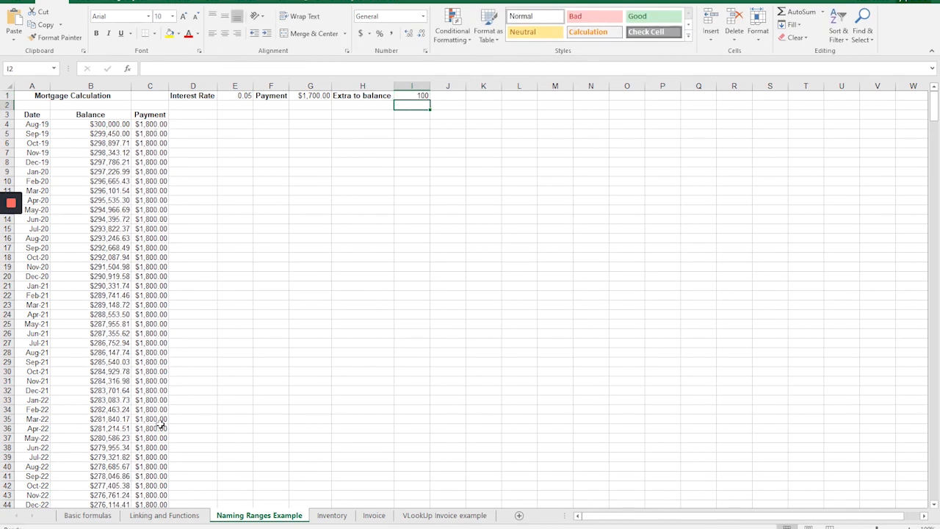
Step: Change the Interest Rate in E1 to 0.0425
{"action": "double_click", "coordinate": [242, 95]}
{"action": "key", "text": "BackSpace"}
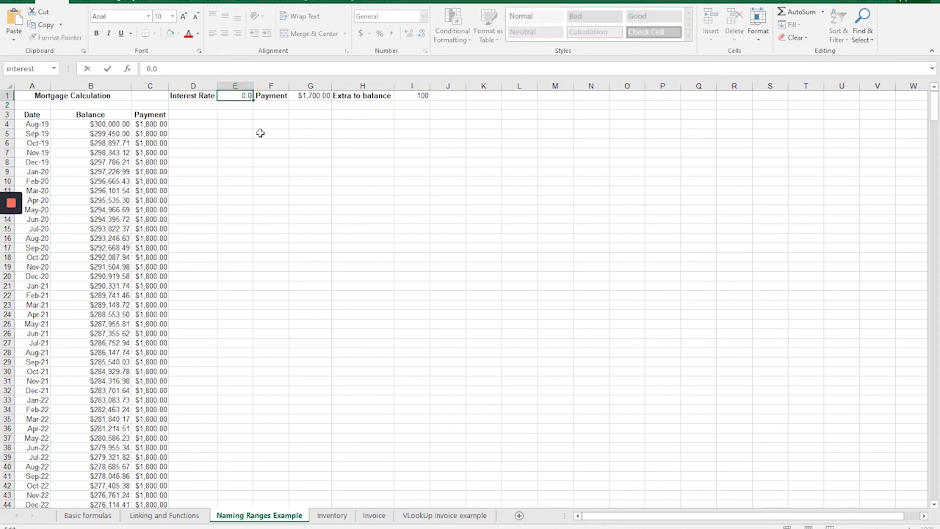
{"action": "type", "text": "425"}
{"action": "key", "text": "Return"}
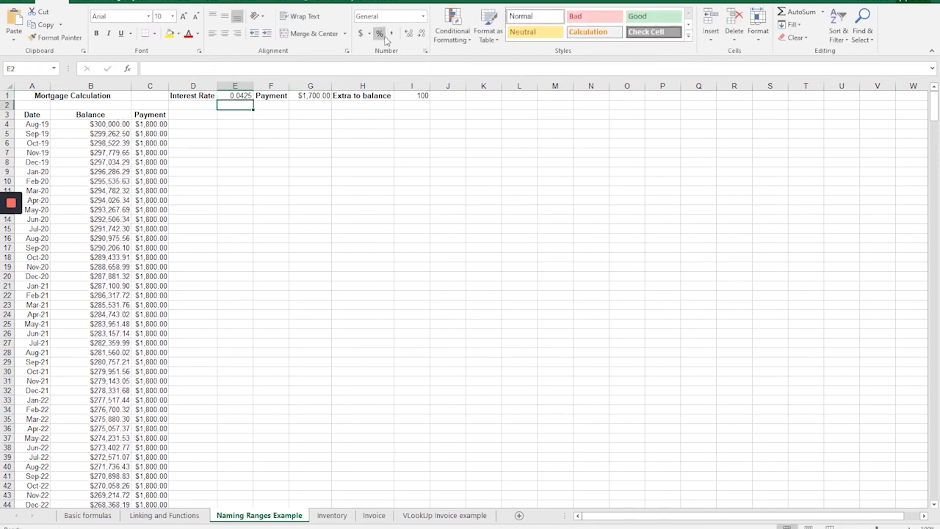
Step: Examine the named payment cell and how the Balance and Payment column formulas use the names interest, payment and extra
{"action": "left_click", "coordinate": [311, 97]}
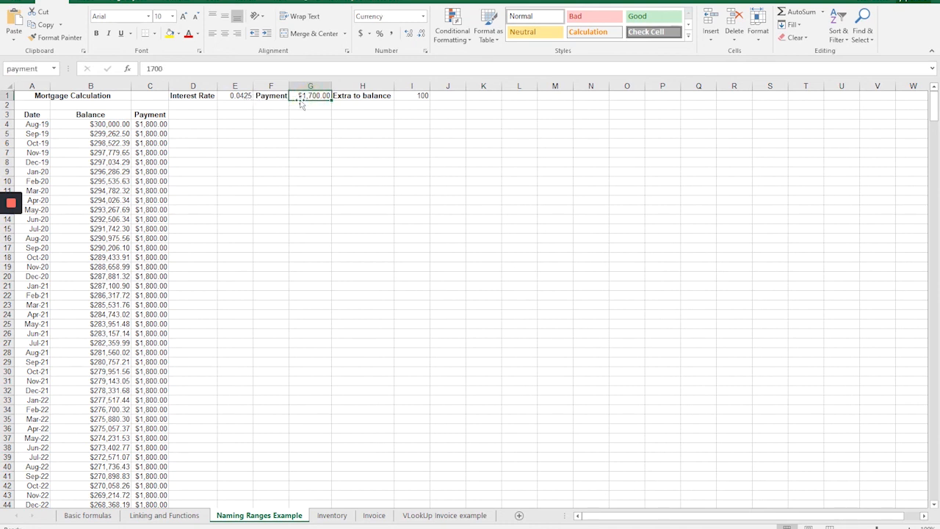
{"action": "left_click", "coordinate": [110, 125]}
{"action": "left_click", "coordinate": [110, 134]}
{"action": "left_click", "coordinate": [110, 144]}
{"action": "left_click", "coordinate": [110, 153]}
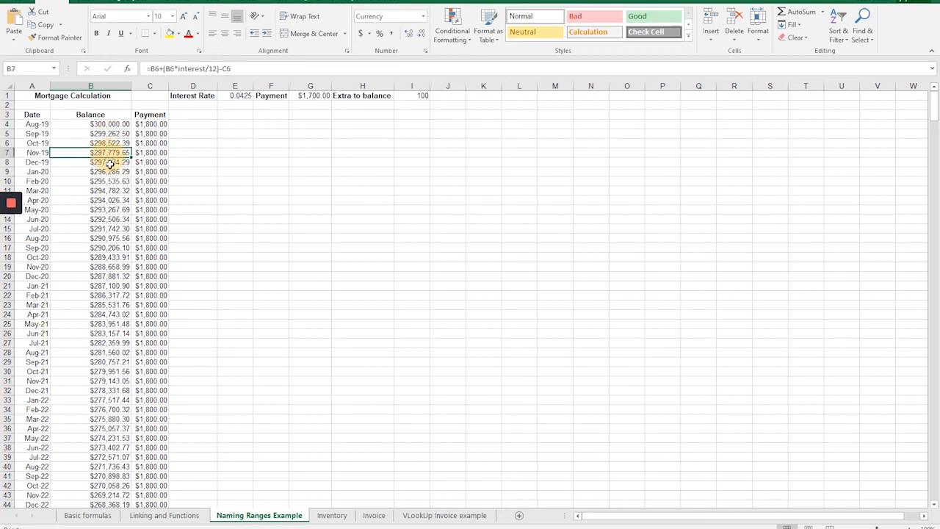
{"action": "key", "text": "Down"}
{"action": "key", "text": "Down"}
{"action": "key", "text": "Down"}
{"action": "key", "text": "Down"}
{"action": "key", "text": "Down"}
{"action": "left_click", "coordinate": [109, 134]}
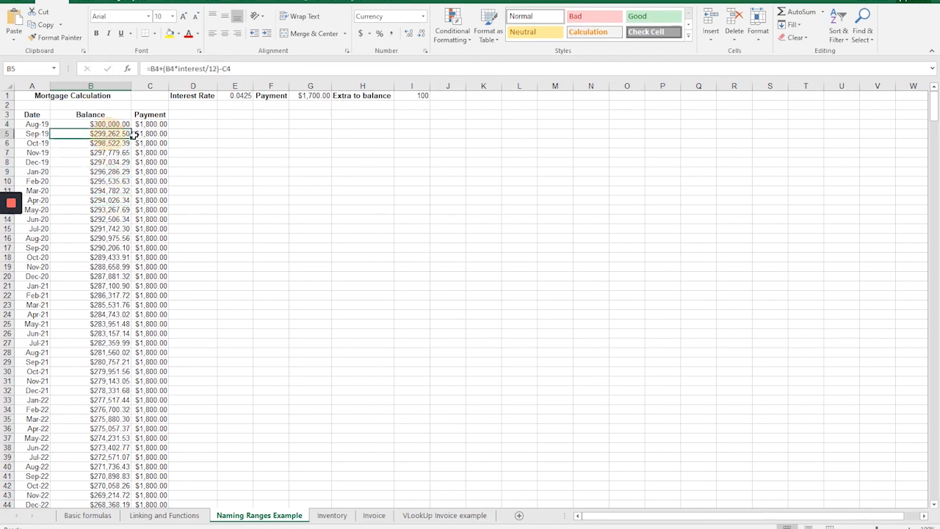
{"action": "left_click", "coordinate": [145, 125]}
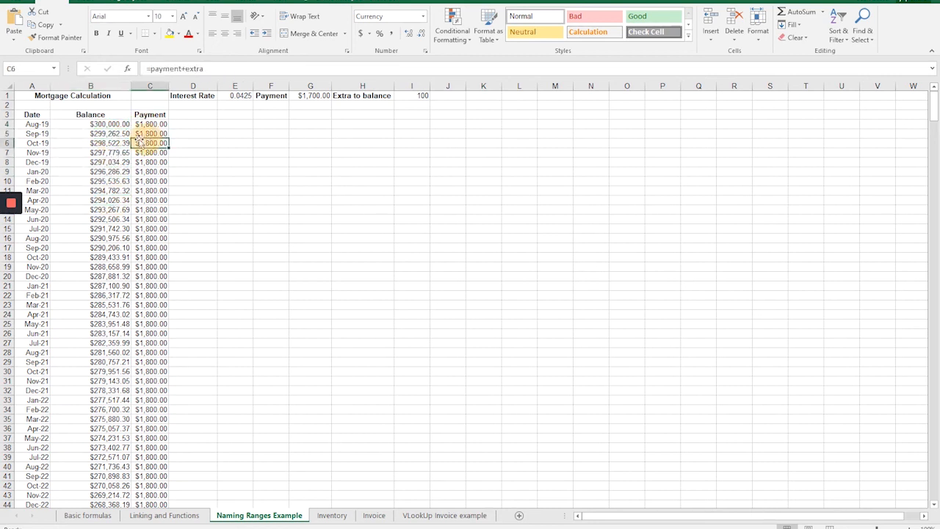
{"action": "left_click", "coordinate": [112, 143]}
{"action": "left_click", "coordinate": [111, 133]}
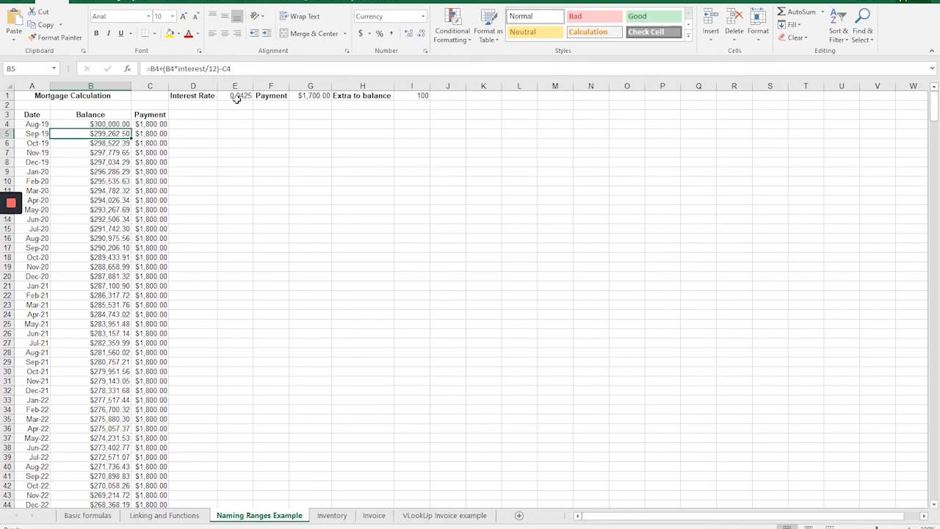
Step: Follow the Balance column down to find the month in which the mortgage is paid off with the current extra payment
{"action": "left_click", "coordinate": [119, 143]}
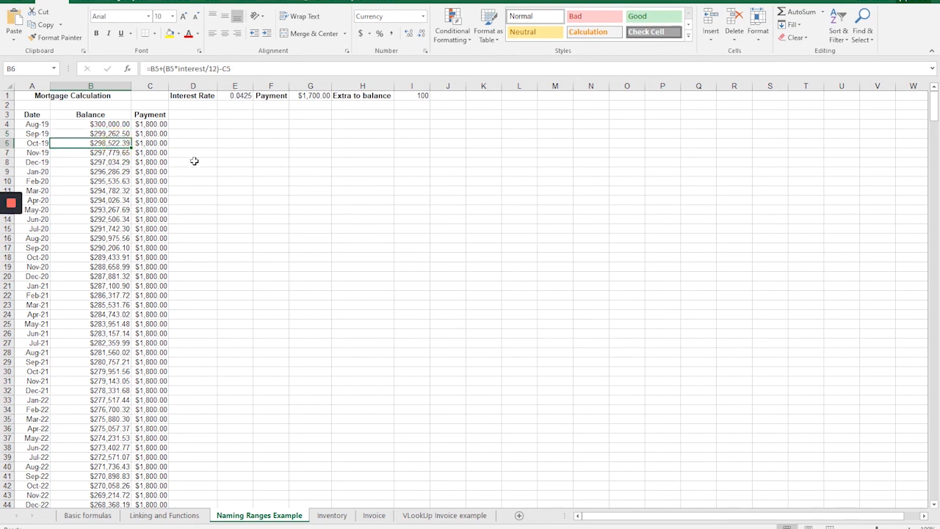
{"action": "scroll", "coordinate": [125, 350], "scroll_direction": "down", "scroll_amount": 6}
{"action": "scroll", "coordinate": [116, 379], "scroll_direction": "down", "scroll_amount": 20}
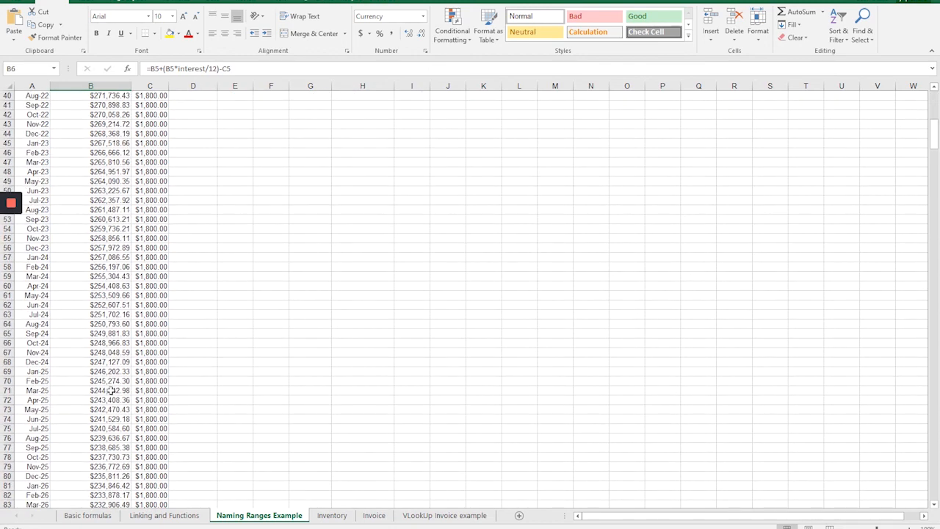
{"action": "scroll", "coordinate": [116, 387], "scroll_direction": "down", "scroll_amount": 20}
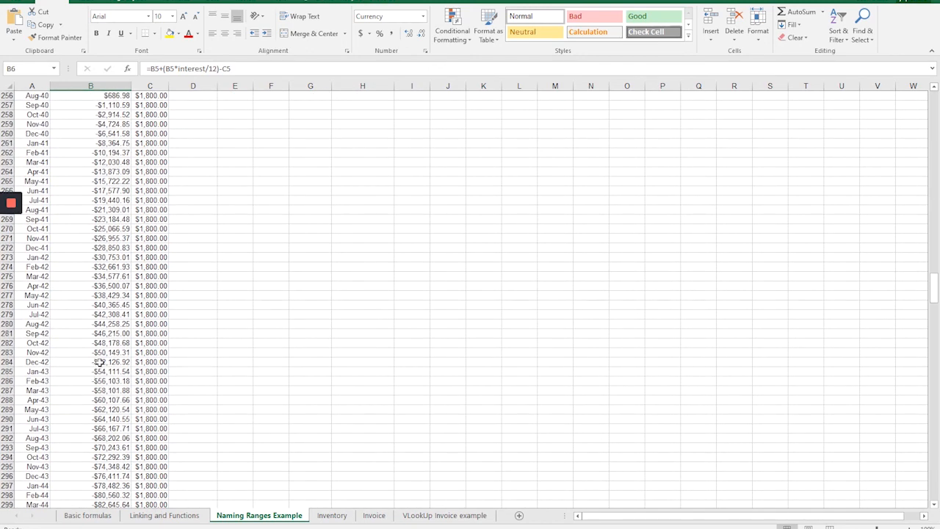
{"action": "scroll", "coordinate": [102, 364], "scroll_direction": "up", "scroll_amount": 3}
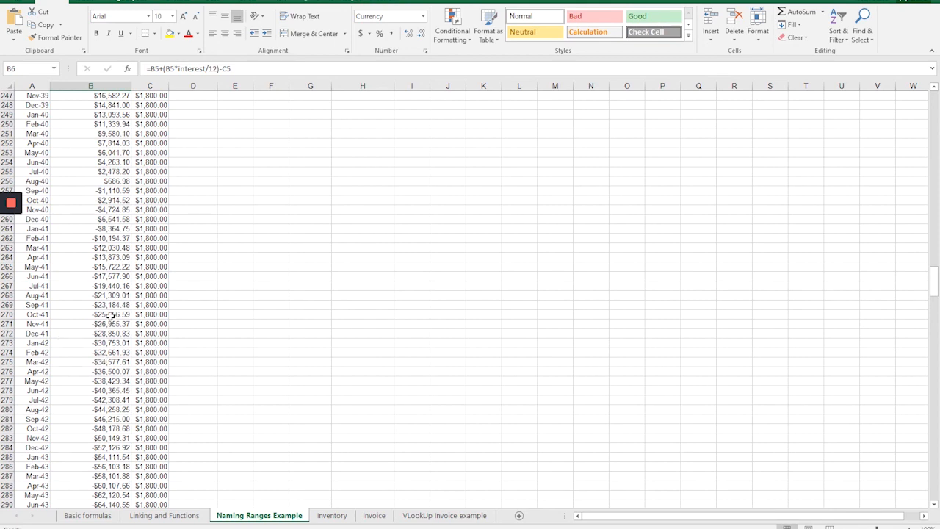
{"action": "scroll", "coordinate": [110, 316], "scroll_direction": "up", "scroll_amount": 10}
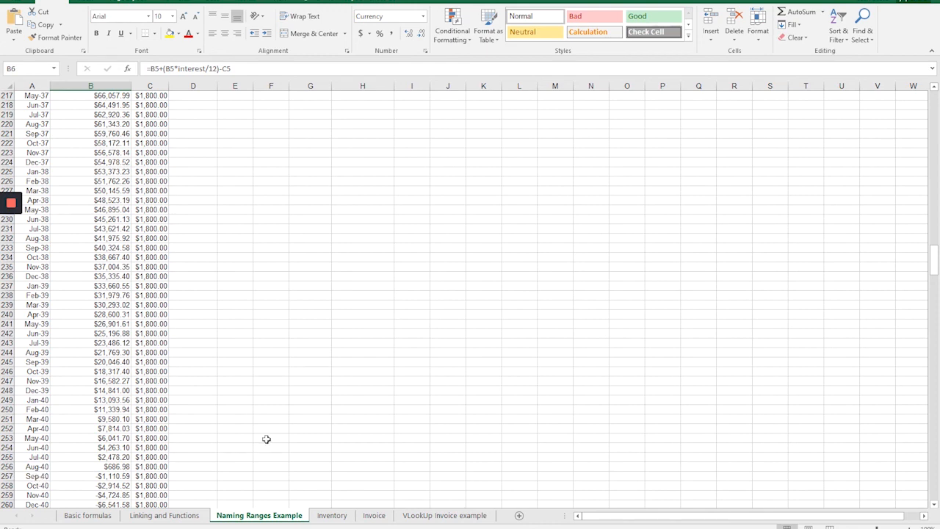
{"action": "scroll", "coordinate": [300, 361], "scroll_direction": "up", "scroll_amount": 20}
{"action": "scroll", "coordinate": [283, 334], "scroll_direction": "up", "scroll_amount": 20}
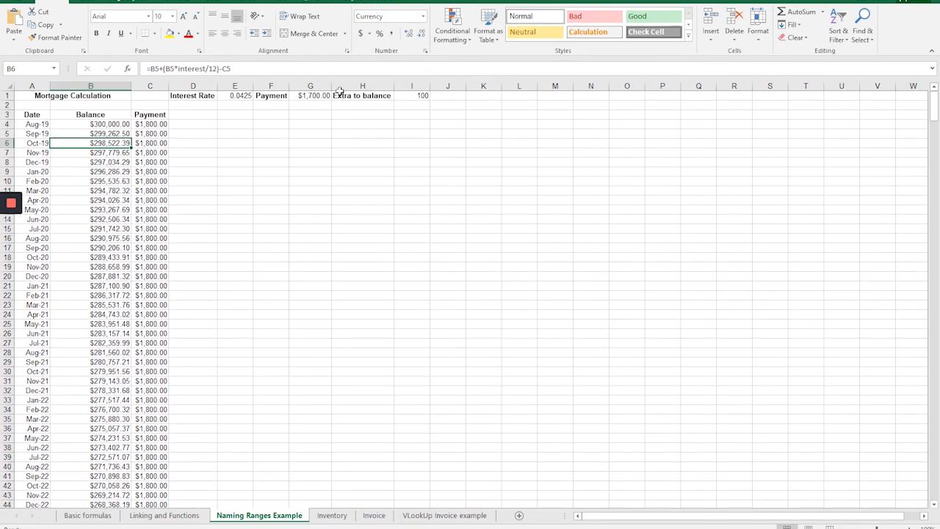
Step: Set the Extra to balance amount in I1 to 200
{"action": "left_click", "coordinate": [409, 97]}
{"action": "type", "text": "200"}
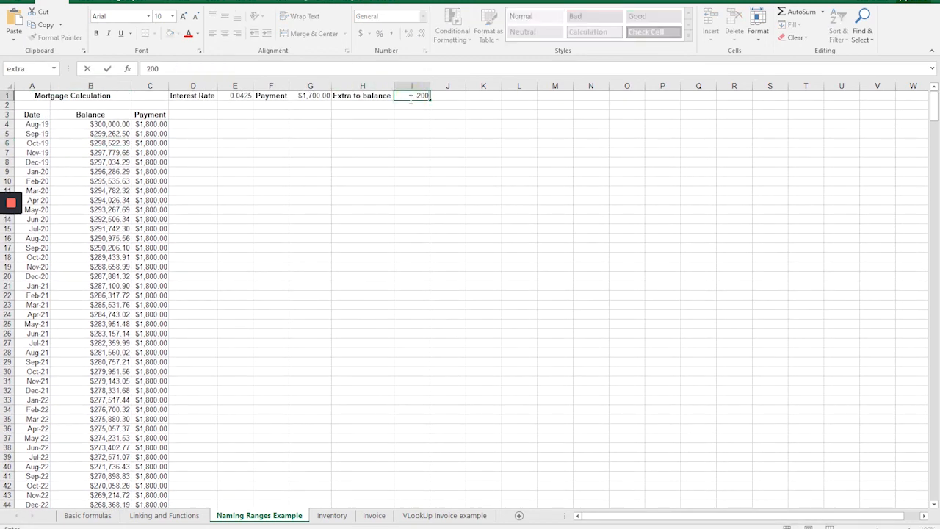
{"action": "key", "text": "Return"}
Step: Check the Balance column for the new payoff month with the increased extra payment
{"action": "scroll", "coordinate": [67, 308], "scroll_direction": "down", "scroll_amount": 5}
{"action": "scroll", "coordinate": [67, 308], "scroll_direction": "down", "scroll_amount": 20}
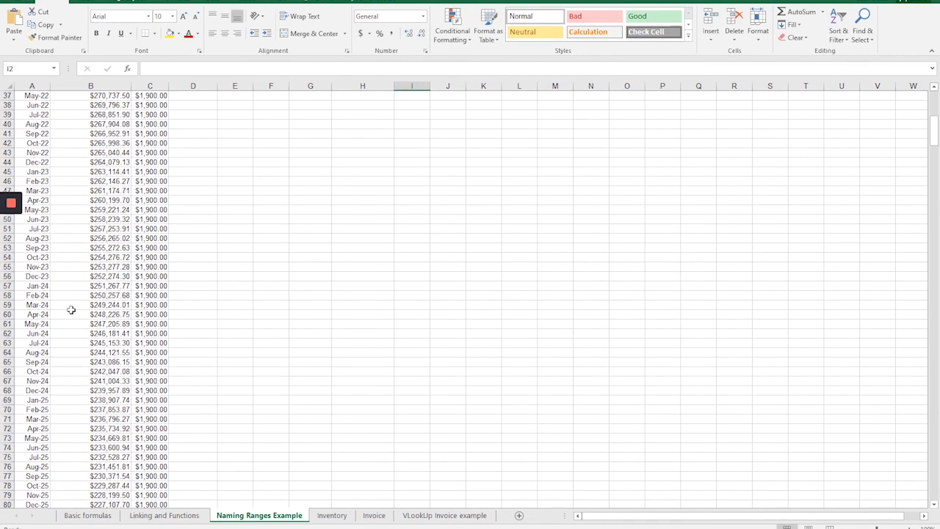
{"action": "scroll", "coordinate": [74, 327], "scroll_direction": "down", "scroll_amount": 20}
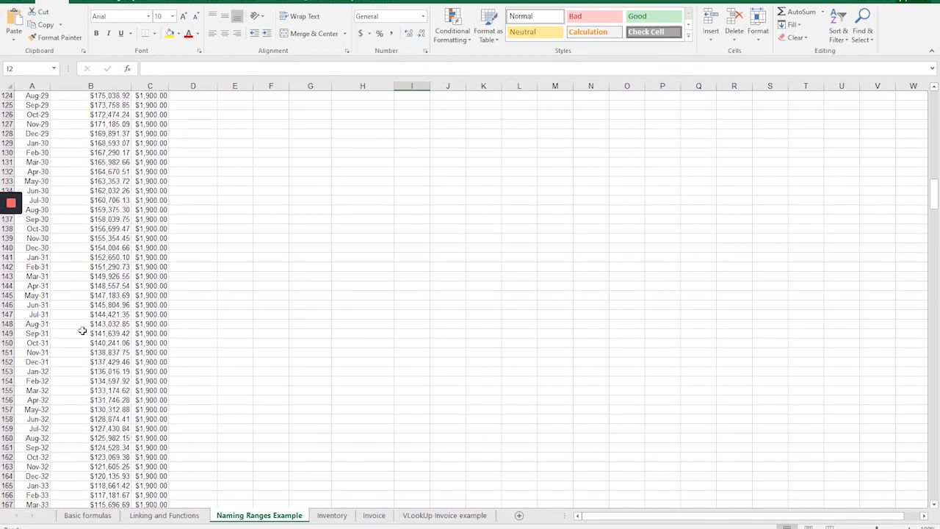
{"action": "scroll", "coordinate": [91, 333], "scroll_direction": "down", "scroll_amount": 5}
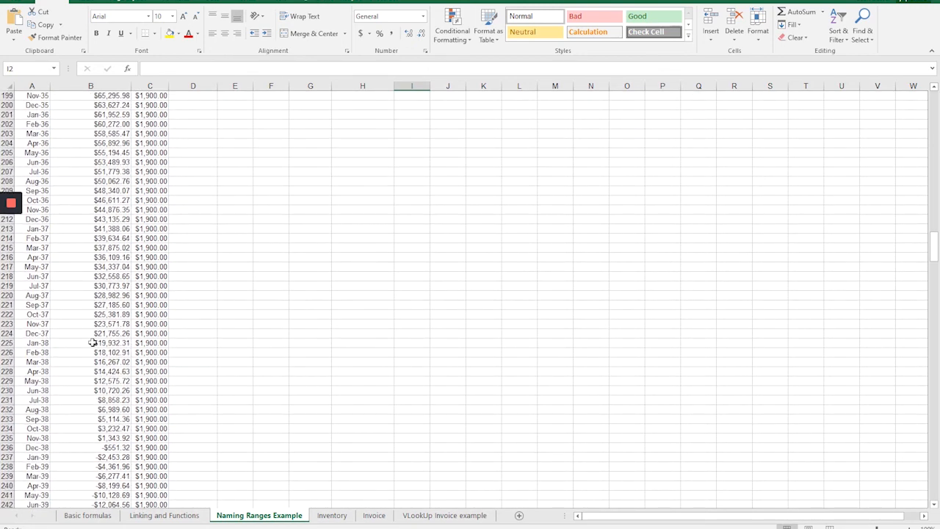
{"action": "left_click", "coordinate": [114, 439]}
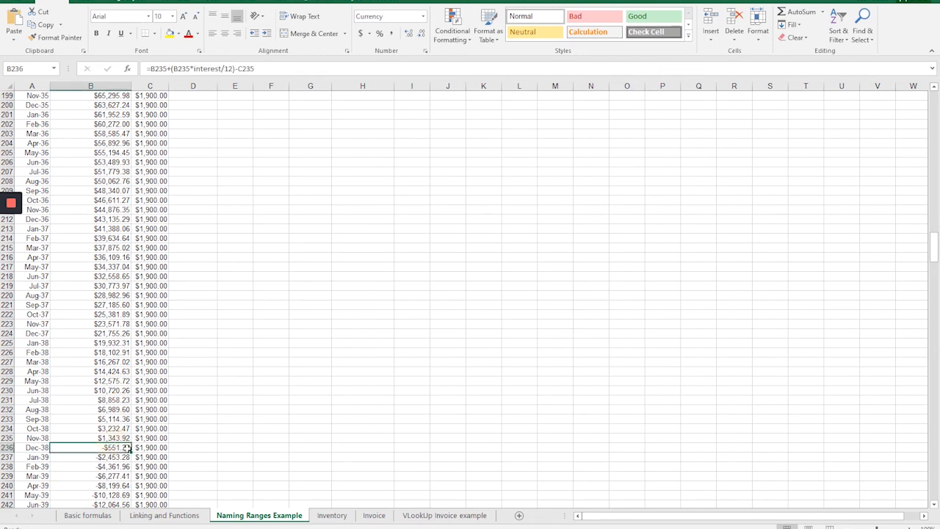
{"action": "scroll", "coordinate": [400, 268], "scroll_direction": "up", "scroll_amount": 20}
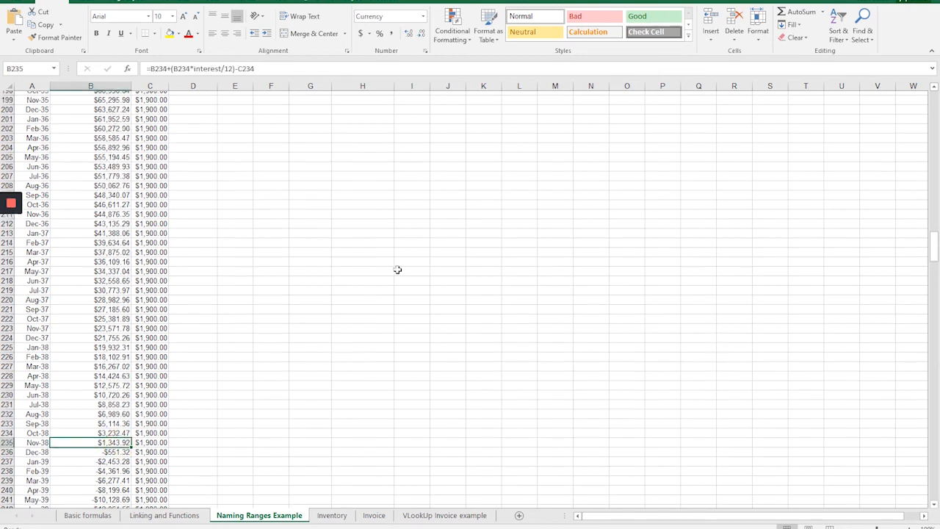
{"action": "scroll", "coordinate": [403, 266], "scroll_direction": "up", "scroll_amount": 20}
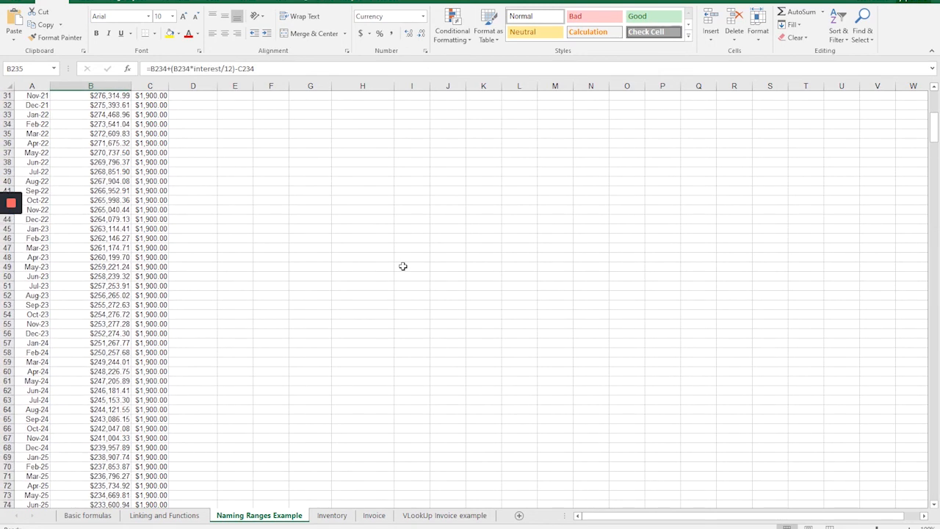
Step: Check the cell names assigned to the interest rate, payment, extra to balance and first date cells
{"action": "left_click", "coordinate": [235, 95]}
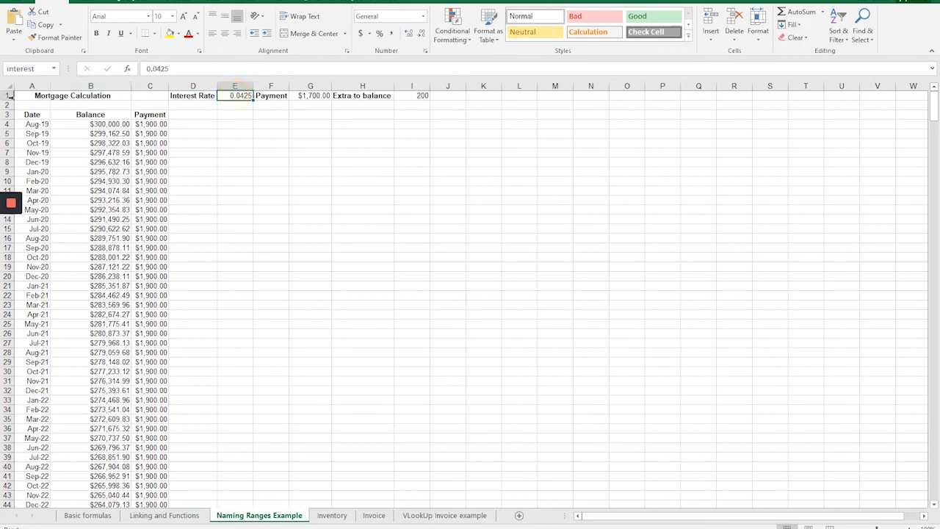
{"action": "left_click", "coordinate": [309, 98]}
{"action": "left_click", "coordinate": [425, 97]}
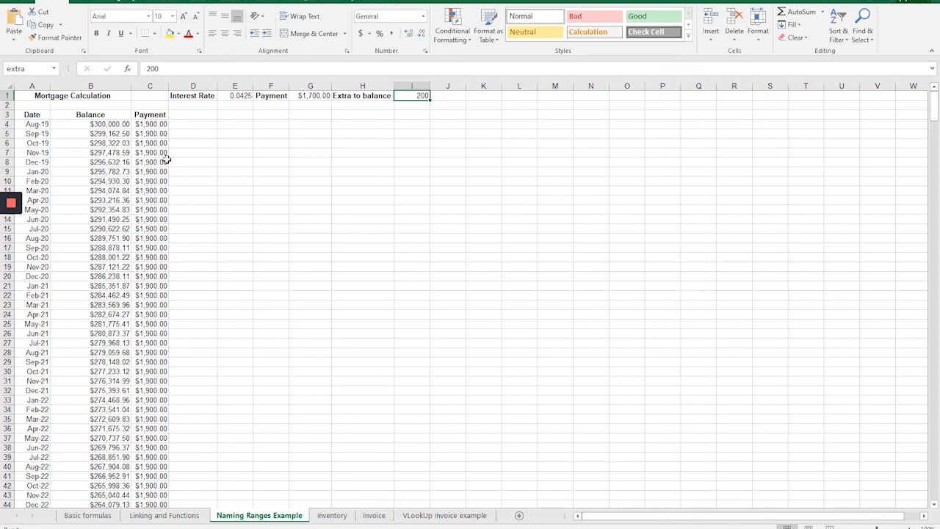
{"action": "left_click", "coordinate": [38, 127]}
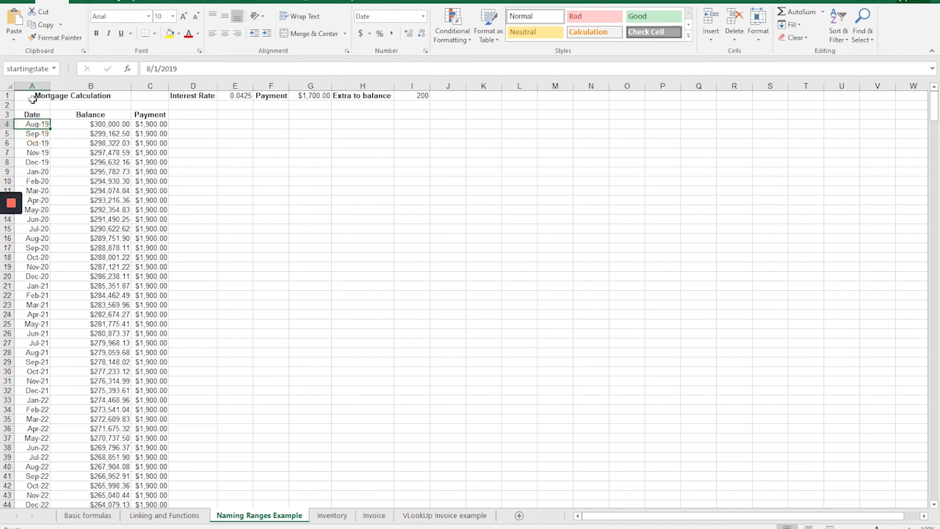
{"action": "left_click", "coordinate": [254, 150]}
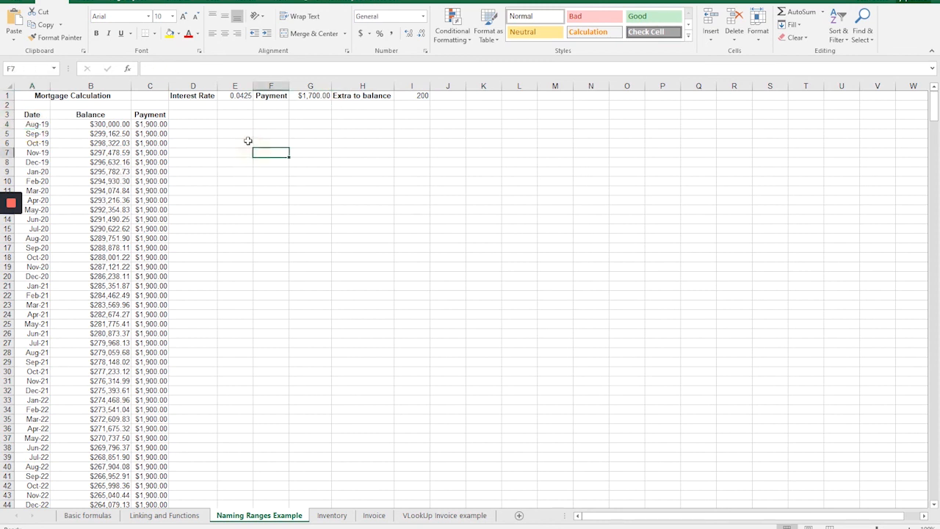
Step: Delete the defined name startingdate in the Name Manager and confirm the deletion
{"action": "left_click", "coordinate": [175, 3]}
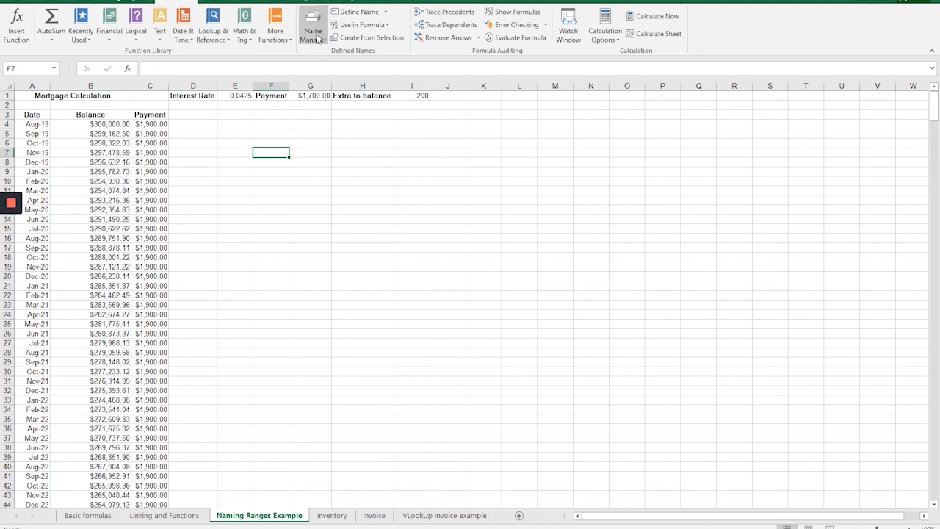
{"action": "left_click", "coordinate": [316, 37]}
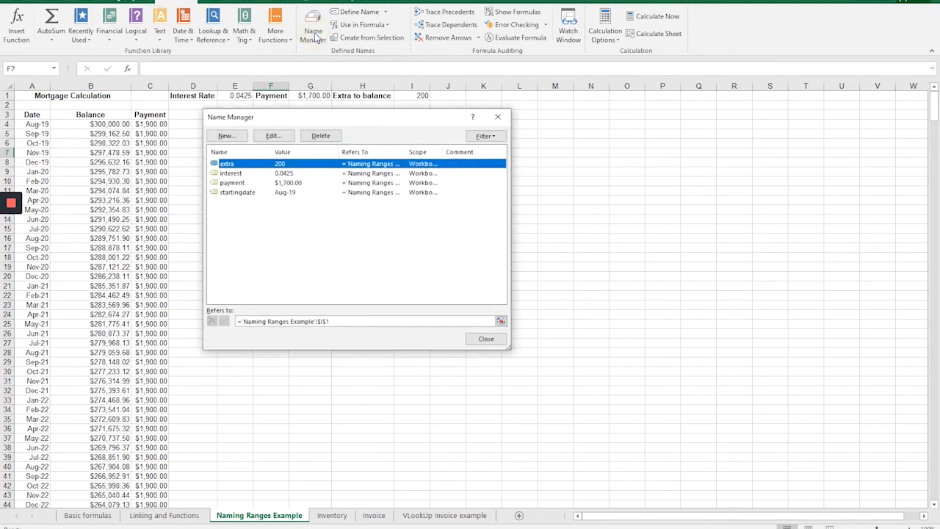
{"action": "left_click", "coordinate": [237, 192]}
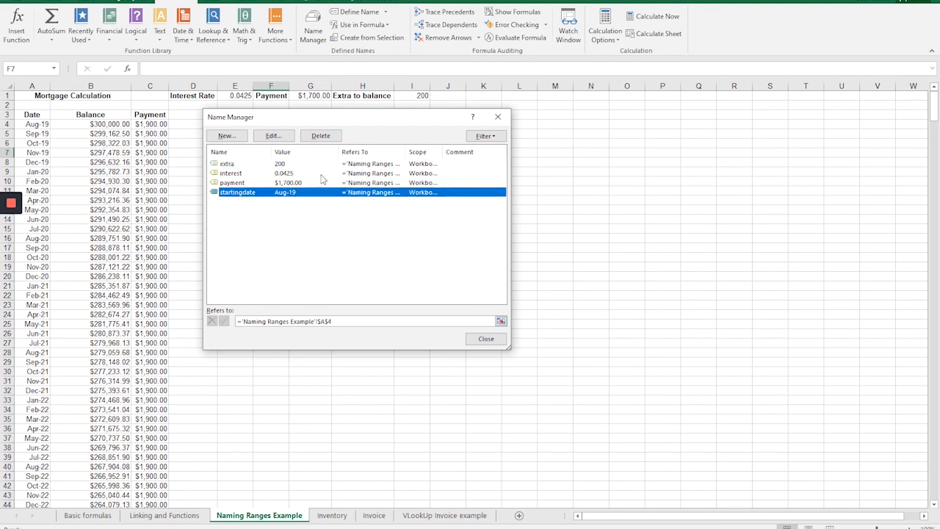
{"action": "left_click", "coordinate": [321, 137]}
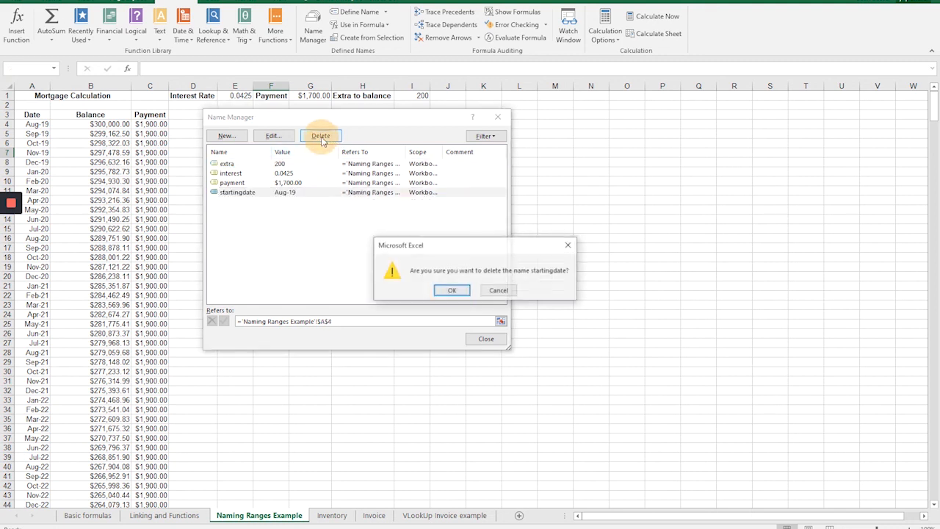
{"action": "left_click", "coordinate": [450, 292]}
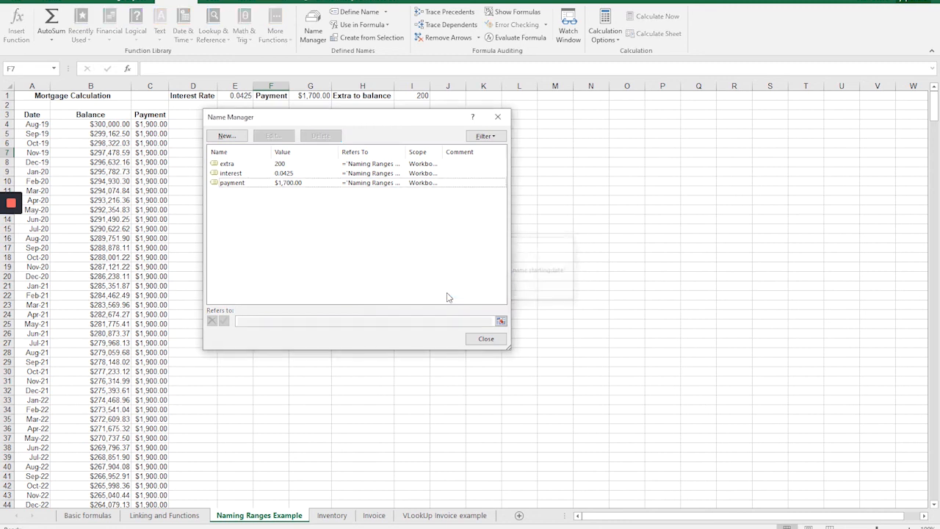
Step: Widen the Name Manager's Refers To column and review the values and cell references of extra, interest and payment
{"action": "left_click", "coordinate": [230, 185]}
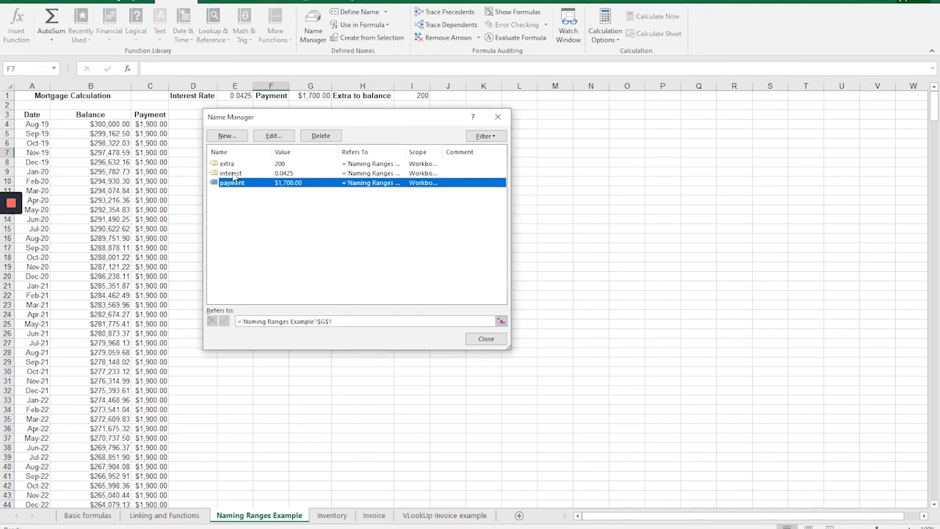
{"action": "left_click", "coordinate": [232, 174]}
{"action": "left_click", "coordinate": [230, 164]}
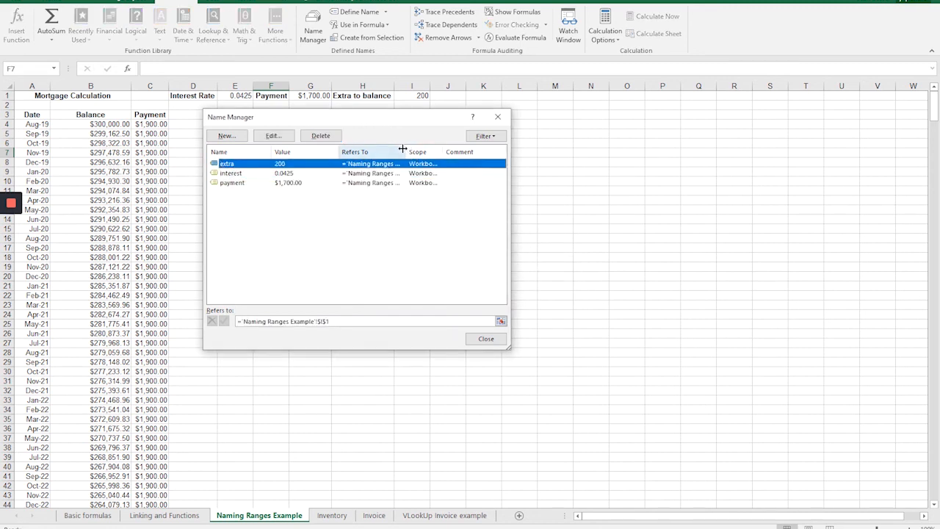
{"action": "left_click_drag", "start_coordinate": [407, 151], "coordinate": [451, 151]}
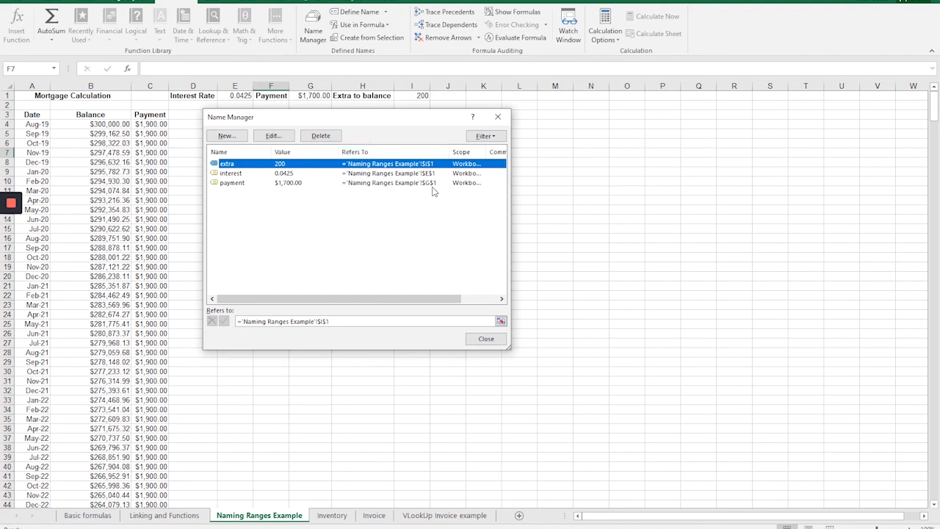
{"action": "left_click", "coordinate": [285, 173]}
{"action": "left_click", "coordinate": [289, 182]}
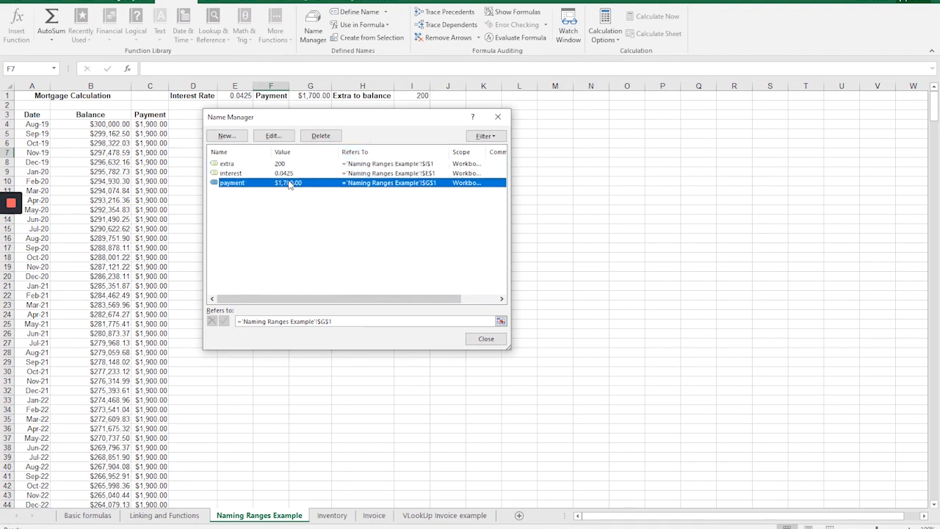
{"action": "left_click", "coordinate": [393, 164]}
{"action": "left_click", "coordinate": [390, 174]}
{"action": "left_click", "coordinate": [388, 183]}
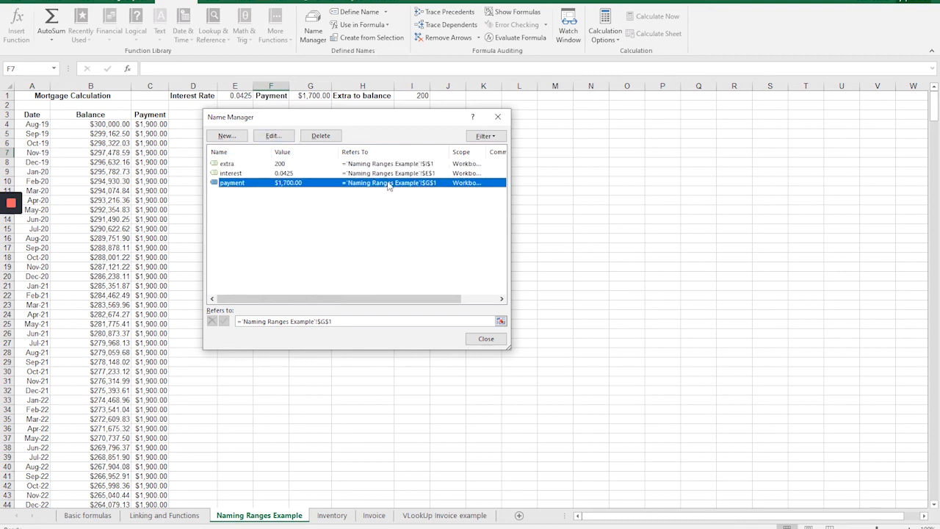
Step: Inspect the edit options for the name extra, cancel without changes, and close the Name Manager
{"action": "left_click", "coordinate": [274, 164]}
{"action": "left_click", "coordinate": [273, 137]}
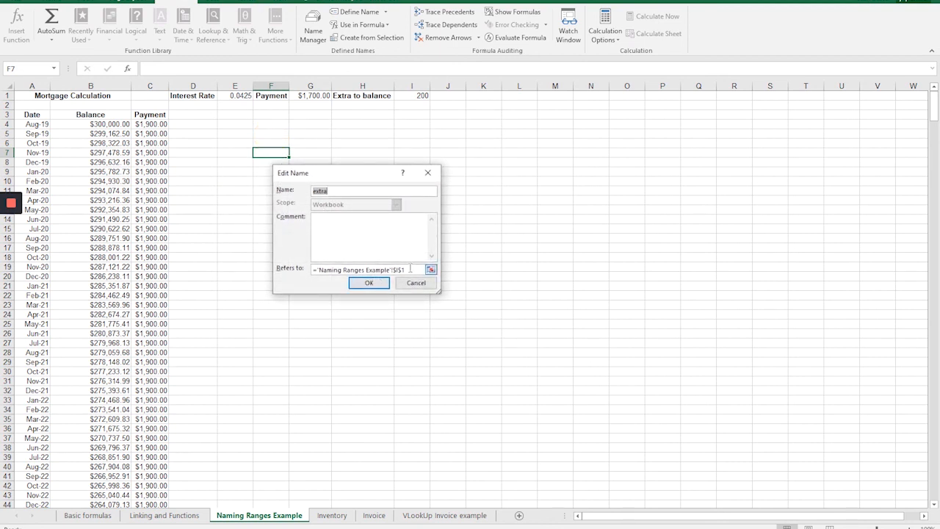
{"action": "left_click", "coordinate": [335, 227]}
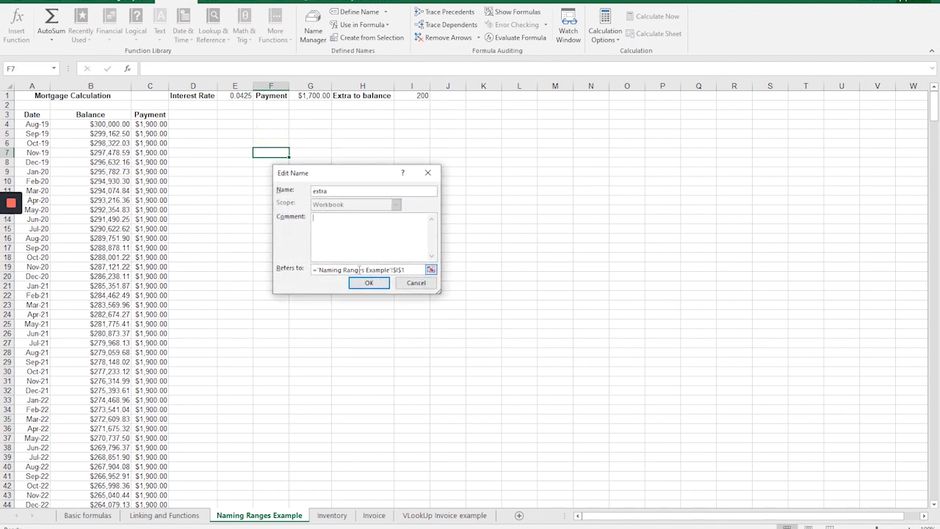
{"action": "left_click", "coordinate": [415, 285]}
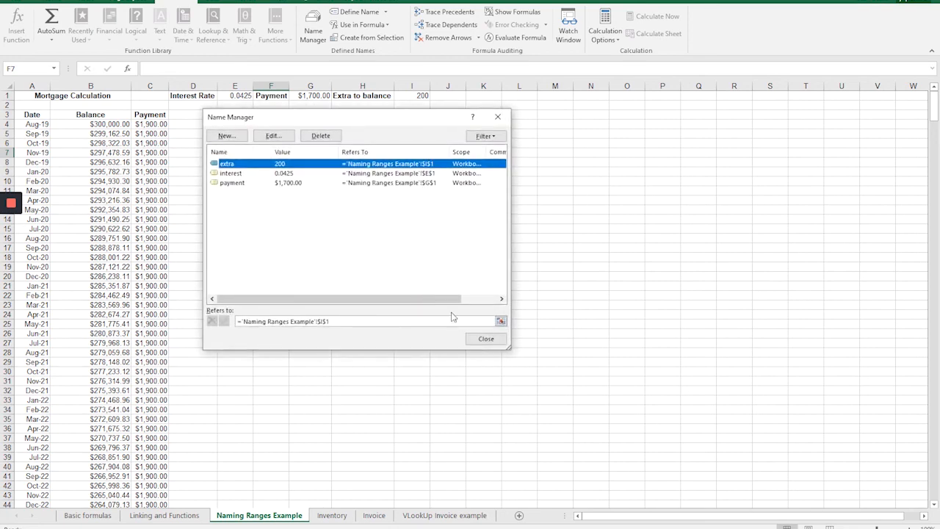
{"action": "left_click", "coordinate": [483, 339]}
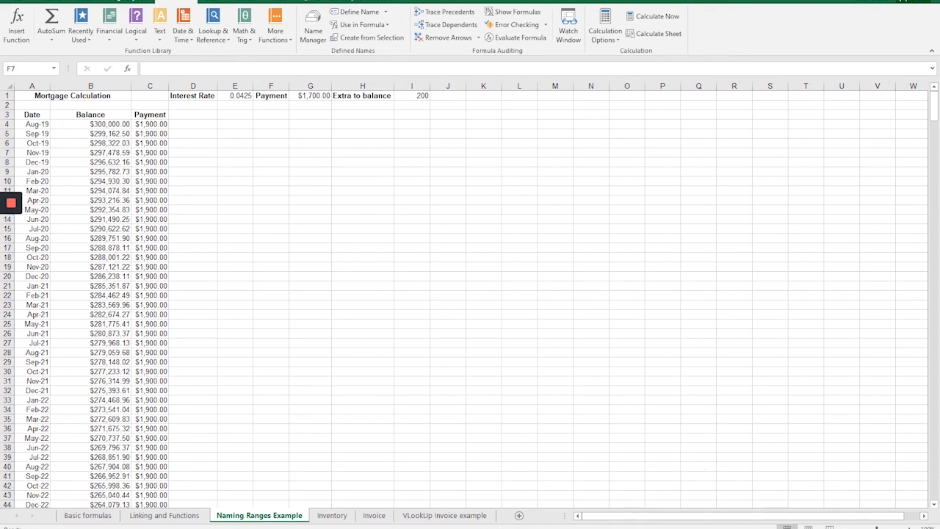
Step: Compare the Inventory sheet's item list with the Invoice sheet and select the invoice's first Item# cell, A4
{"action": "left_click", "coordinate": [332, 516]}
{"action": "left_click", "coordinate": [371, 517]}
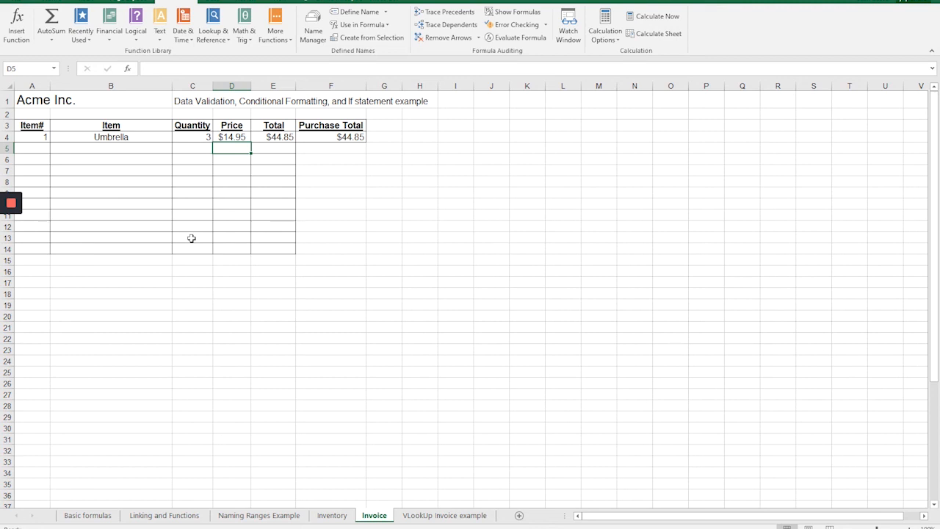
{"action": "left_click", "coordinate": [330, 516]}
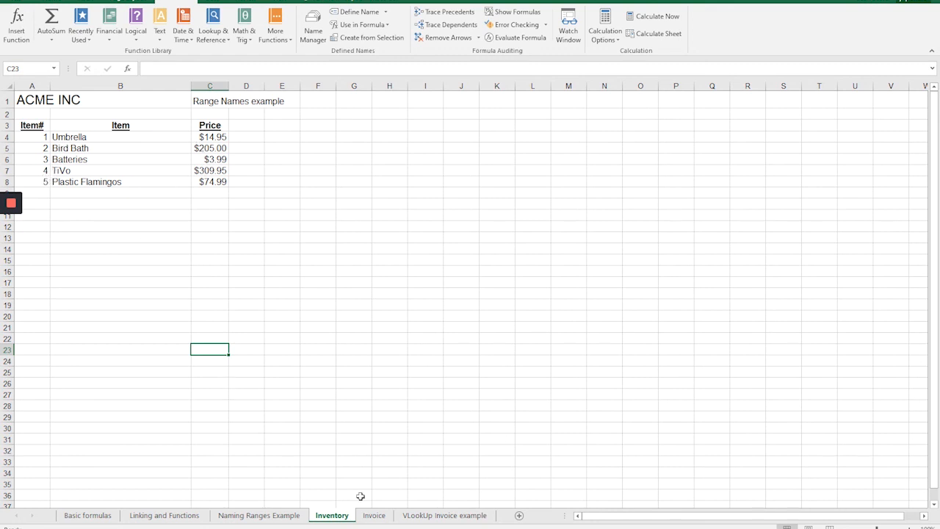
{"action": "left_click", "coordinate": [374, 516]}
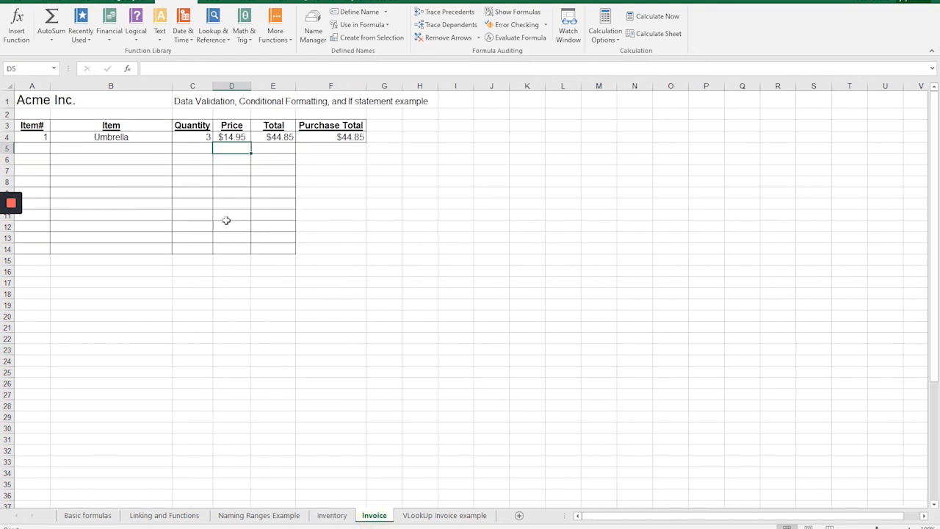
{"action": "left_click", "coordinate": [31, 141]}
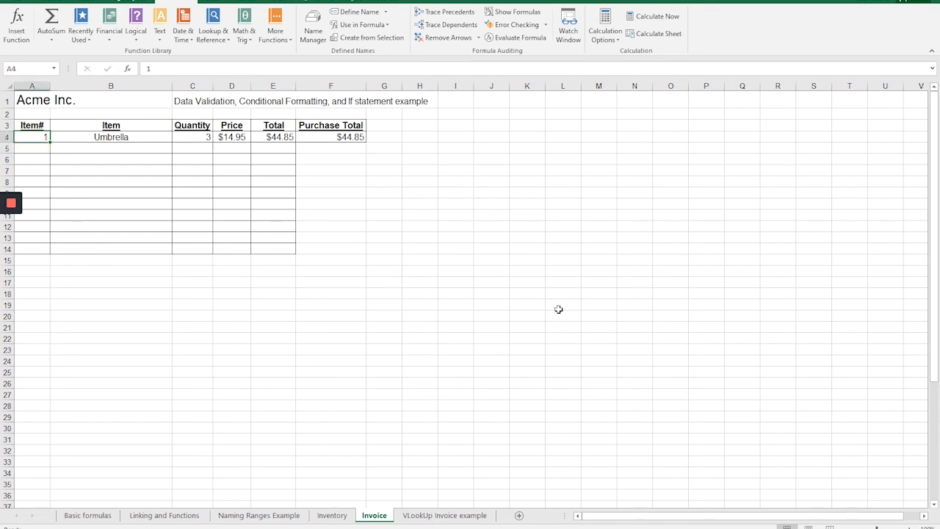
Step: Try item numbers 2, 3, 4 and 5 one after another in the invoice's Item# cell A4
{"action": "type", "text": "2"}
{"action": "key", "text": "Return"}
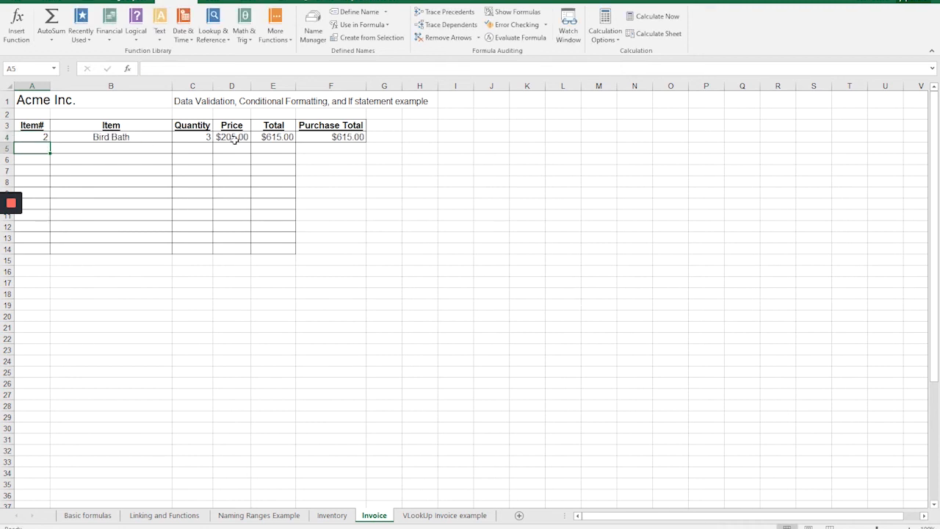
{"action": "left_click", "coordinate": [43, 138]}
{"action": "key", "text": "Return"}
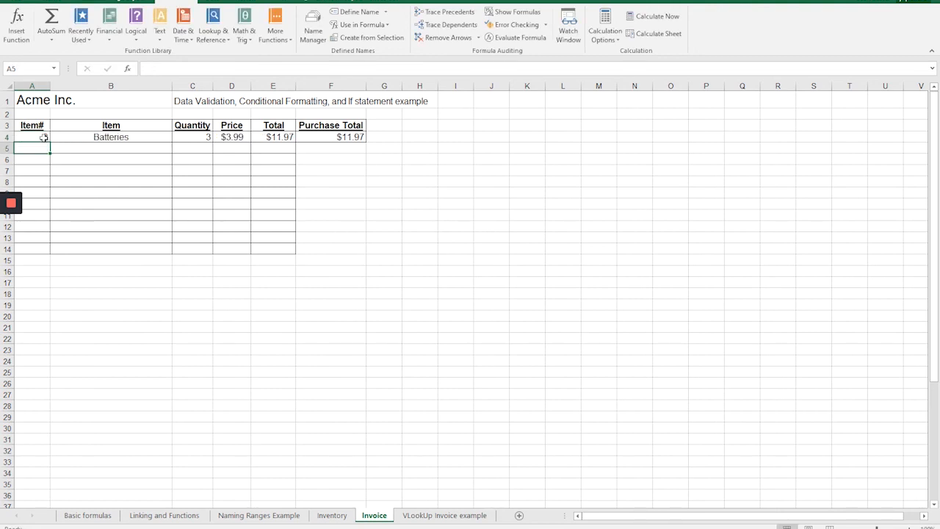
{"action": "left_click", "coordinate": [44, 138]}
{"action": "type", "text": "4"}
{"action": "key", "text": "Return"}
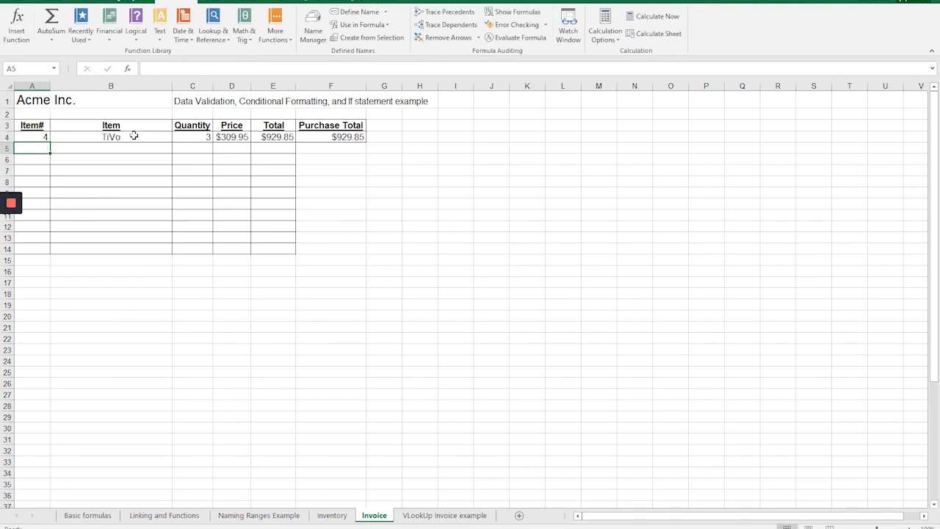
{"action": "left_click", "coordinate": [35, 138]}
{"action": "type", "text": "5"}
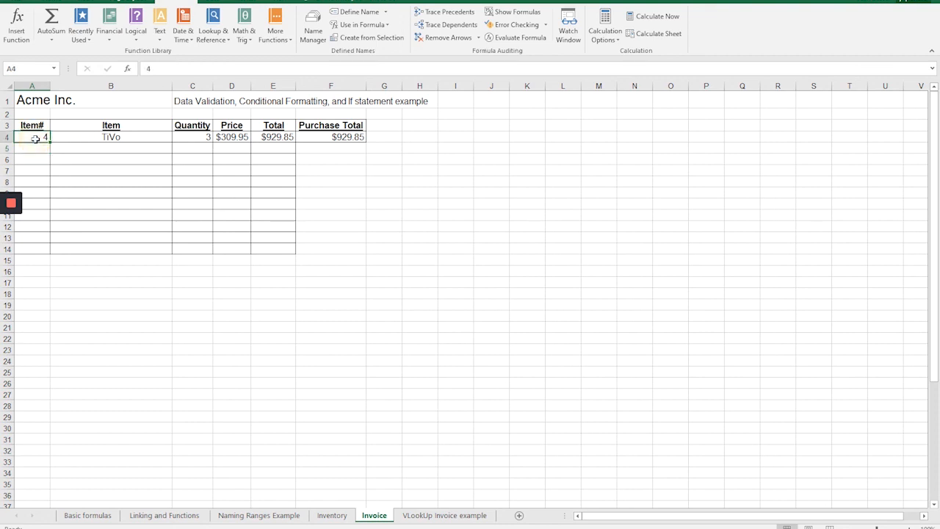
{"action": "key", "text": "Return"}
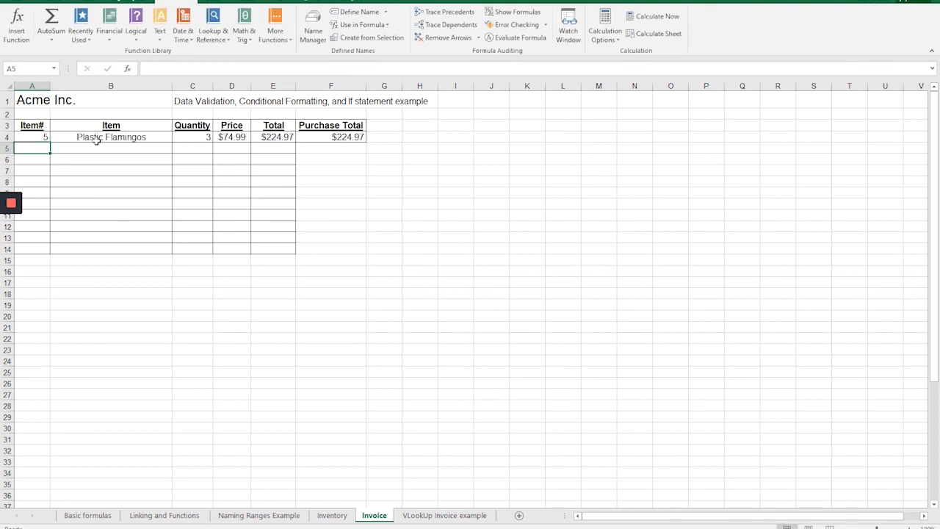
Step: Try item number 6, which is outside the inventory list, in cell A4 and clear the cell
{"action": "left_click", "coordinate": [32, 138]}
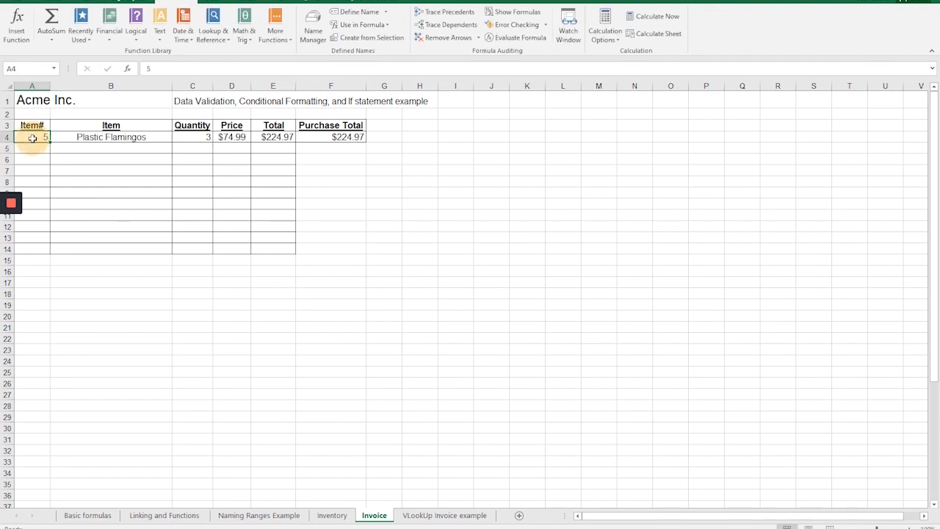
{"action": "type", "text": "6"}
{"action": "key", "text": "Return"}
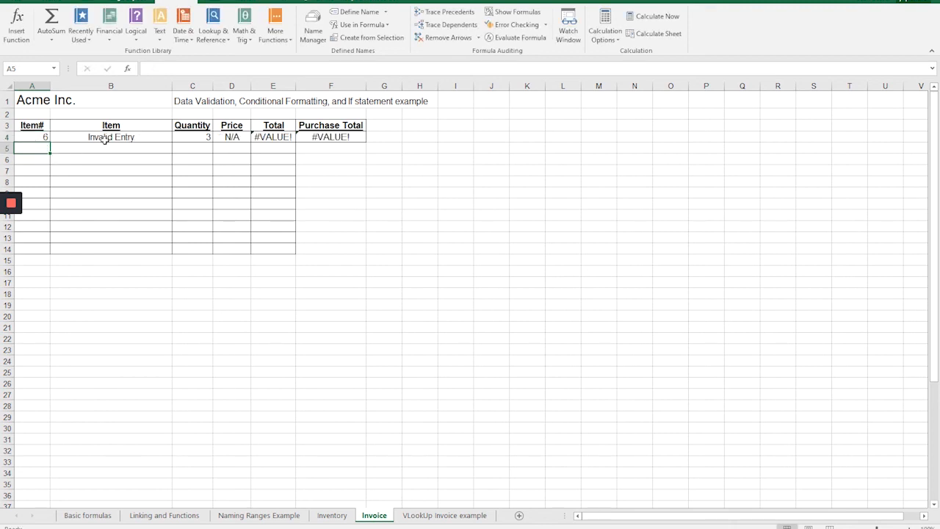
{"action": "left_click", "coordinate": [38, 138]}
{"action": "key", "text": "Delete"}
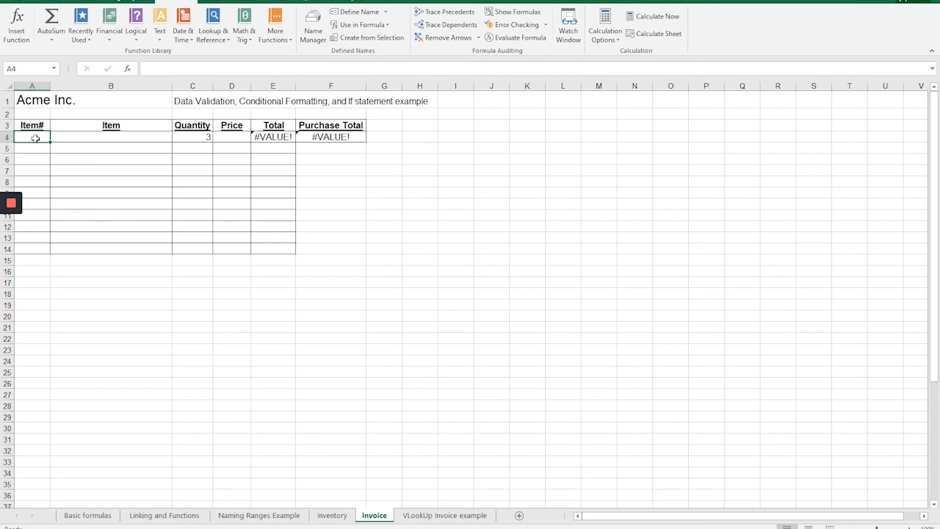
Step: Enter item number 1 in the invoice's Item# cell A4
{"action": "left_click", "coordinate": [35, 138]}
{"action": "type", "text": "1"}
{"action": "key", "text": "Return"}
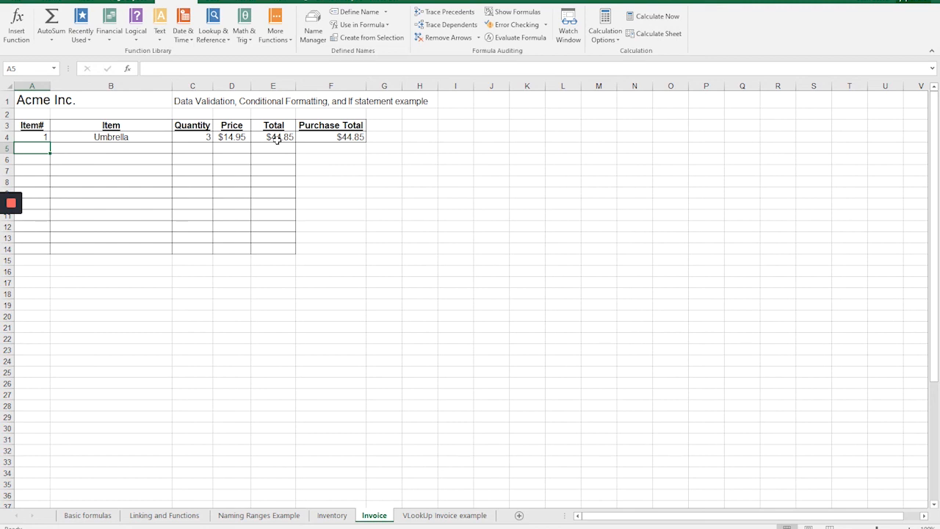
Step: Review the nested IF formulas behind the Price cell D4 and the Item cell B4 without editing them
{"action": "left_click", "coordinate": [236, 143]}
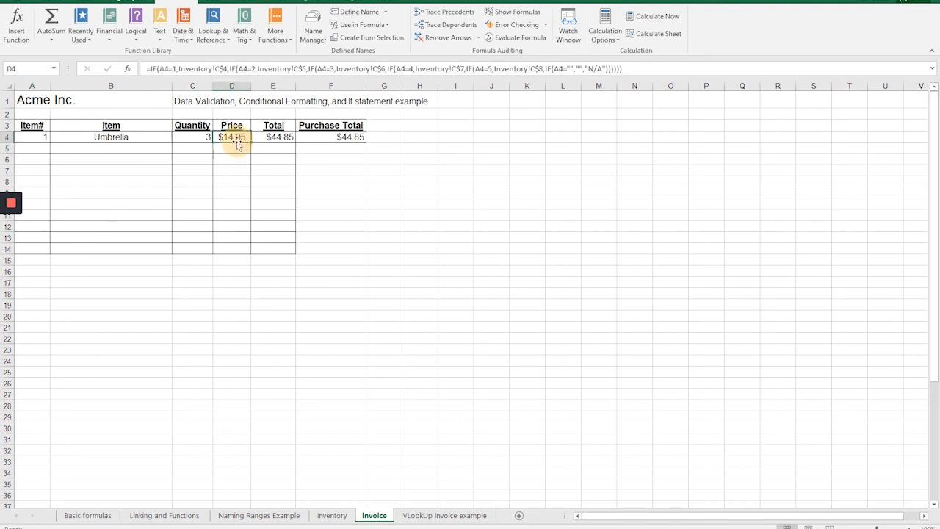
{"action": "left_click", "coordinate": [129, 139]}
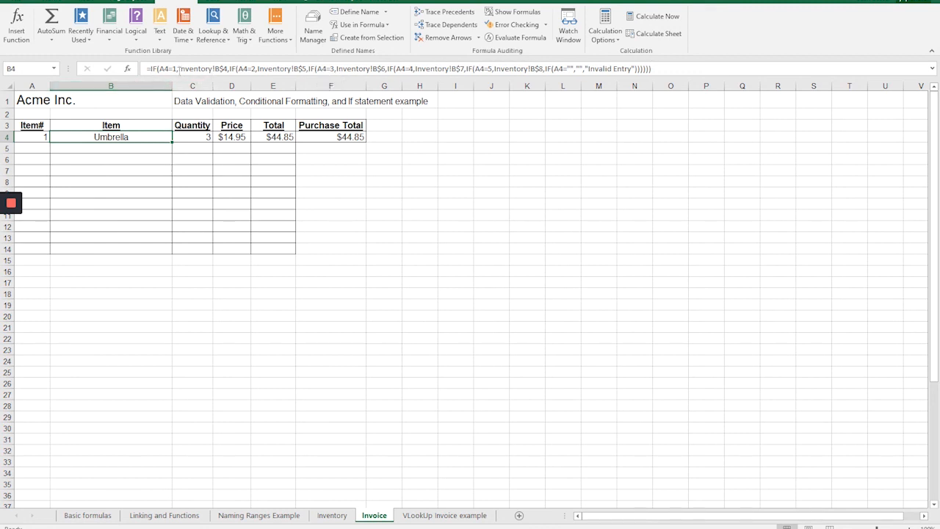
{"action": "double_click", "coordinate": [120, 138]}
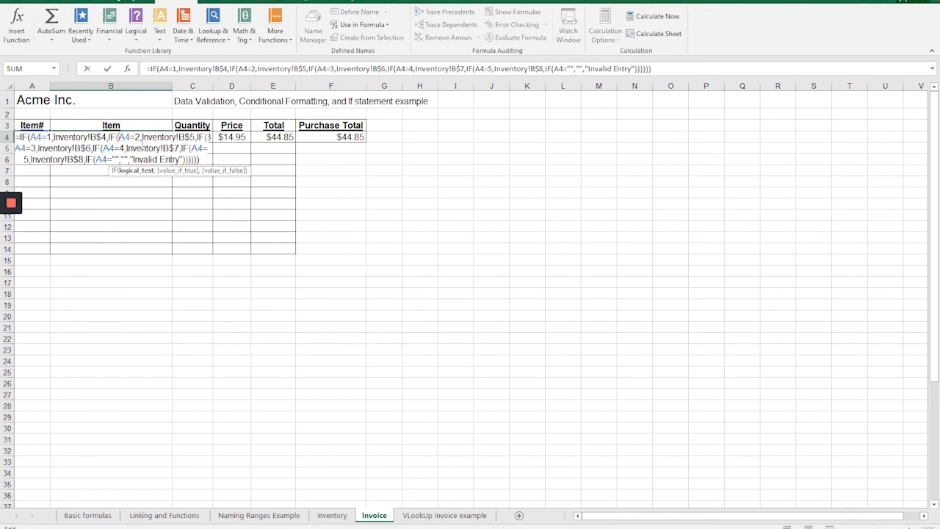
{"action": "key", "text": "Escape"}
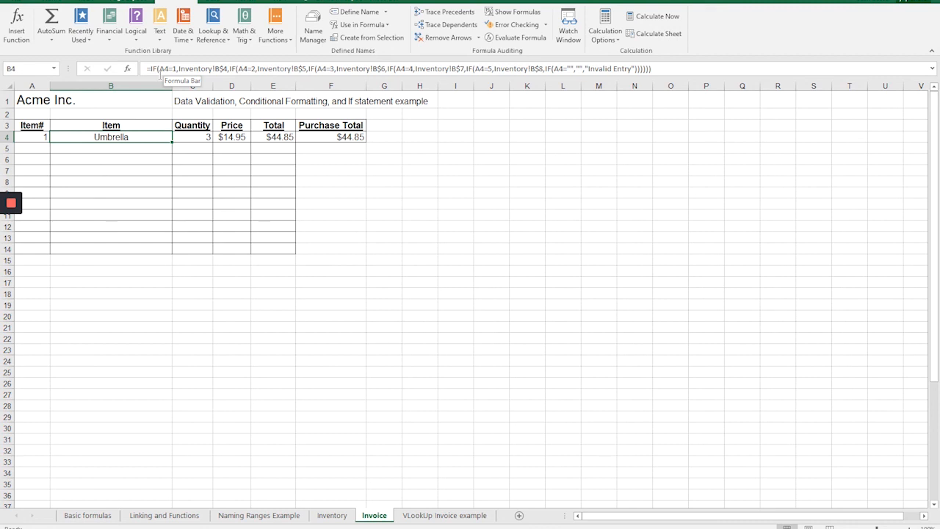
{"action": "left_click", "coordinate": [160, 69]}
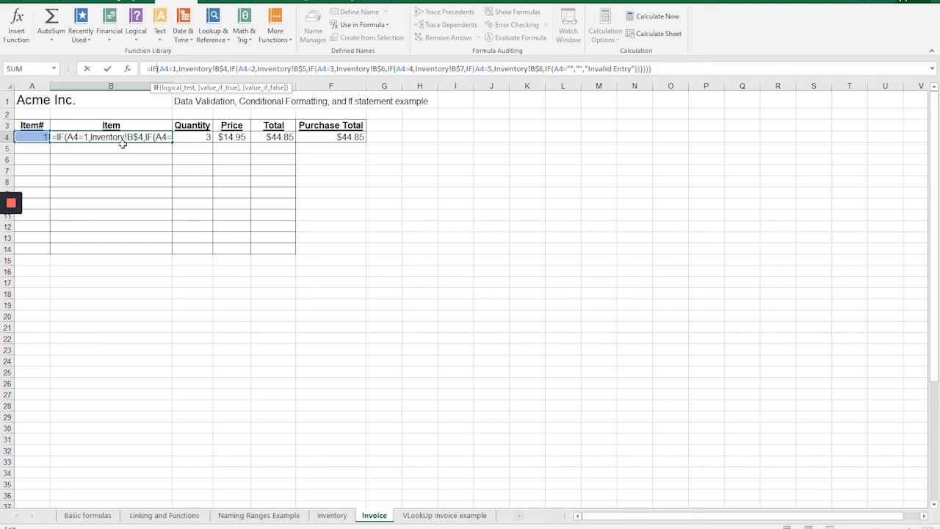
{"action": "key", "text": "Return"}
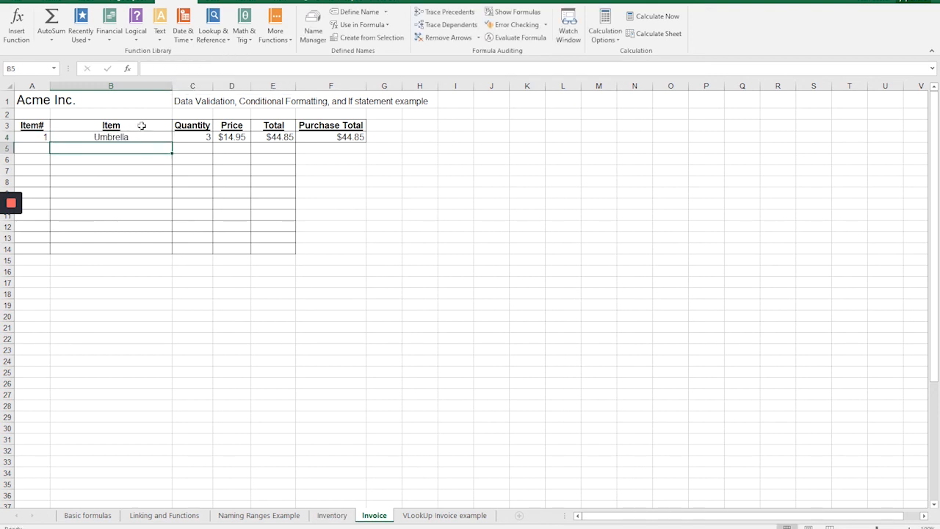
{"action": "left_click", "coordinate": [123, 139]}
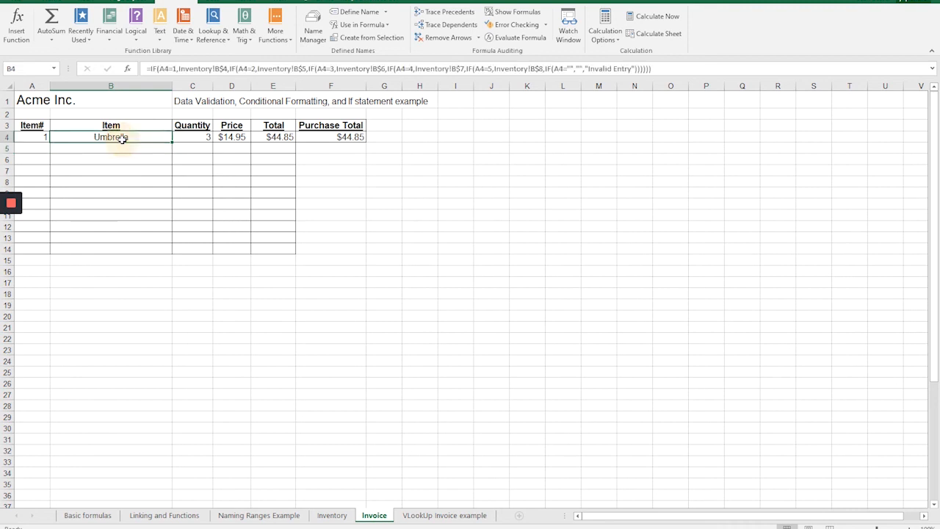
Step: Examine the value_if_true and value_if_false arguments in B4's formula, highlighting Inventory!B$5 and the IF that follows it
{"action": "left_click", "coordinate": [183, 68]}
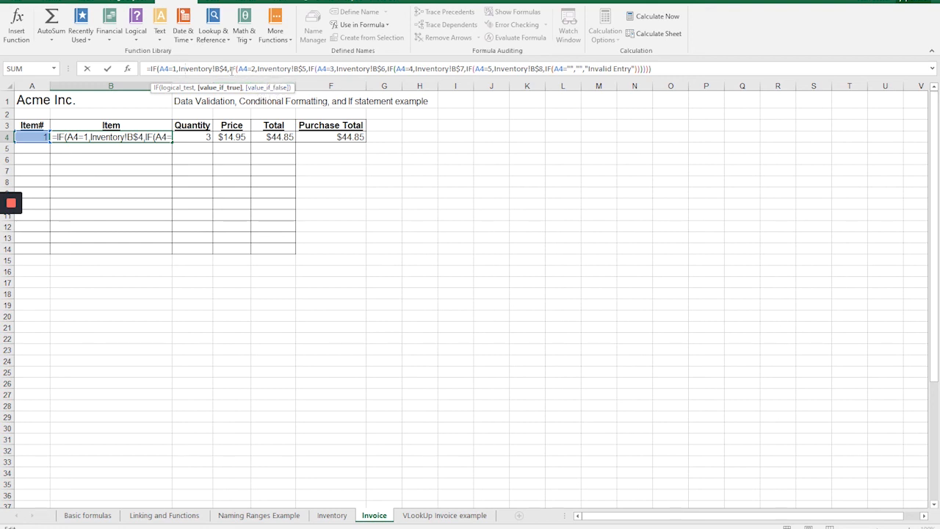
{"action": "left_click", "coordinate": [230, 69]}
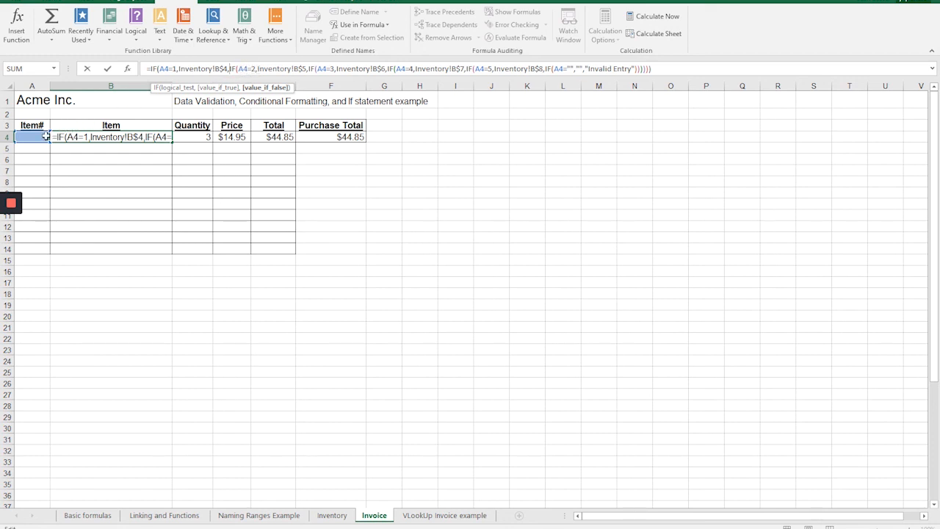
{"action": "left_click", "coordinate": [258, 68]}
{"action": "left_click_drag", "start_coordinate": [257, 68], "coordinate": [296, 68]}
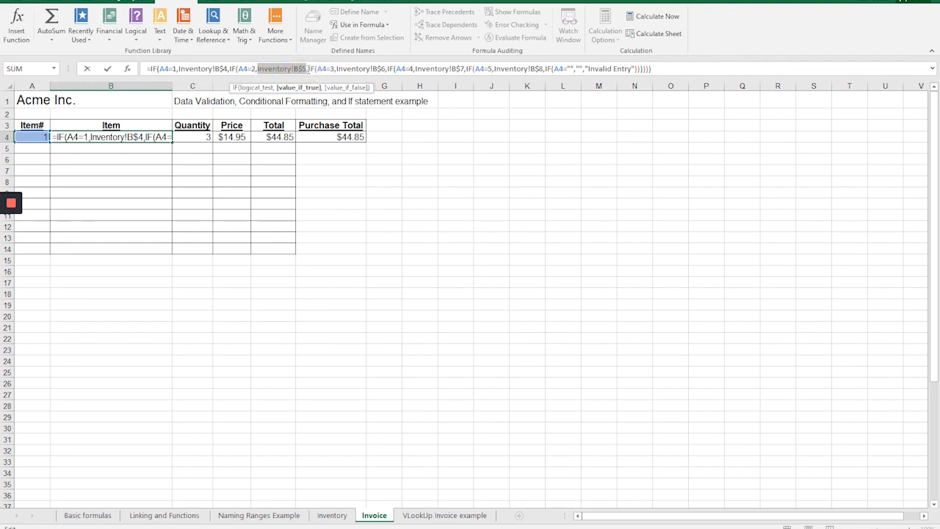
{"action": "mouse_move", "coordinate": [307, 68]}
{"action": "left_mouse_down"}
{"action": "mouse_move", "coordinate": [335, 69]}
{"action": "mouse_move", "coordinate": [315, 70]}
{"action": "left_mouse_up"}
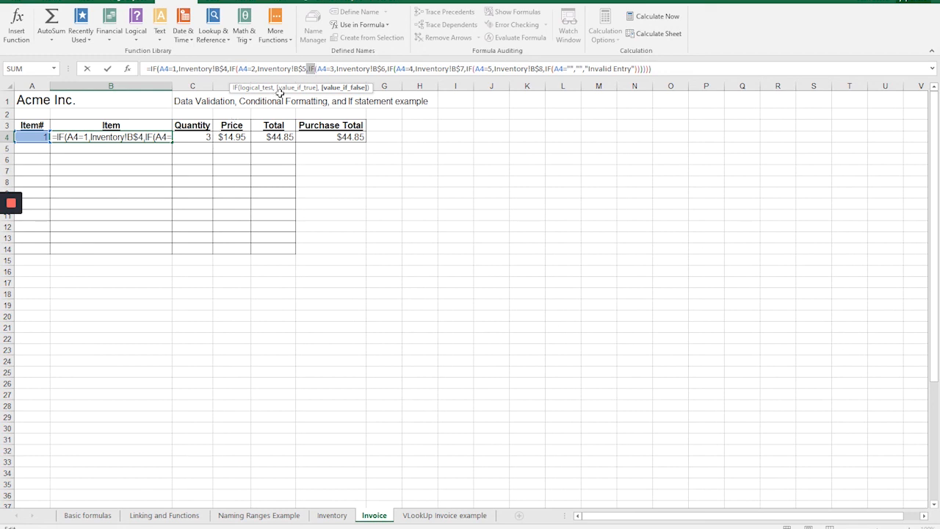
Step: Examine the blank-cell test and the "Invalid Entry" text in the last IF of B4's formula, and leave the formula
{"action": "left_click", "coordinate": [312, 68]}
{"action": "left_click", "coordinate": [575, 69]}
{"action": "type", "text": ","}
{"action": "left_click_drag", "start_coordinate": [589, 68], "coordinate": [631, 69]}
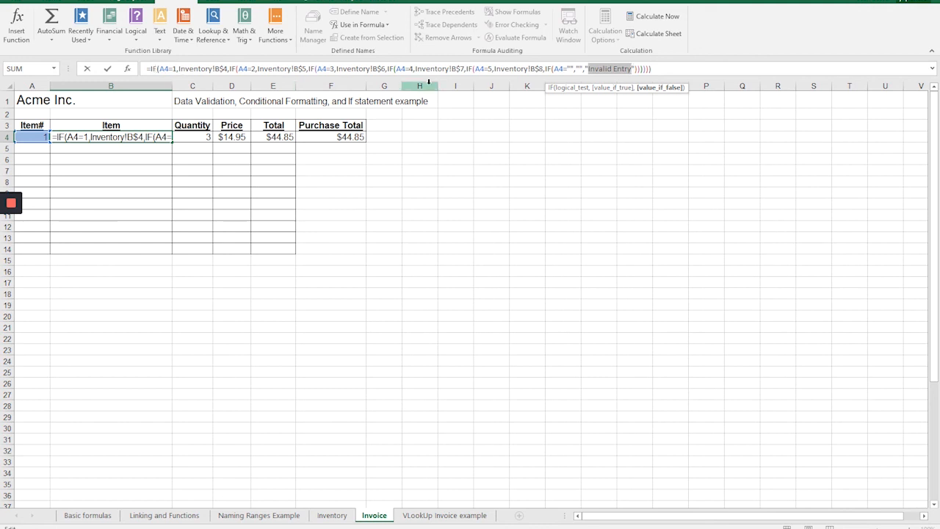
{"action": "key", "text": "ctrl+Return"}
Step: Compare the Price formula in D4 with the items and prices in rows 4 to 6 of the Inventory sheet
{"action": "left_click", "coordinate": [232, 136]}
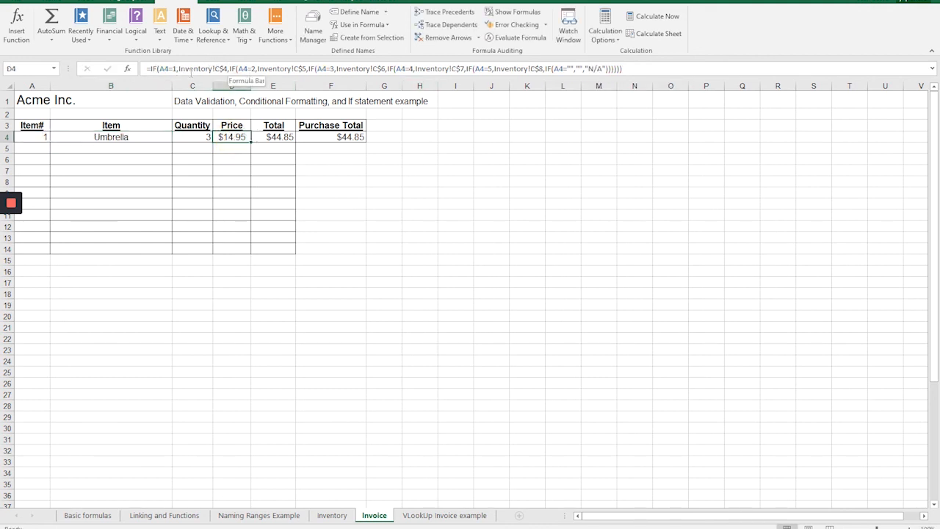
{"action": "left_click", "coordinate": [329, 516]}
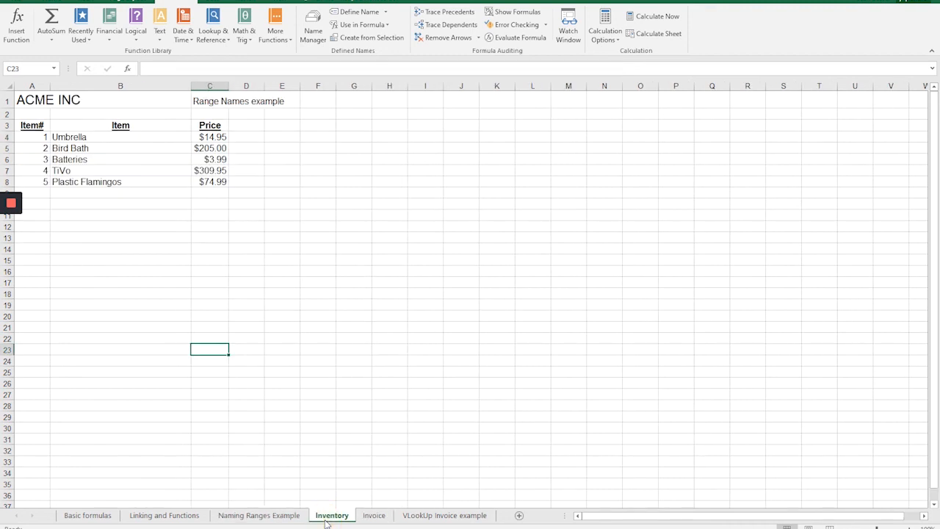
{"action": "left_click", "coordinate": [106, 139]}
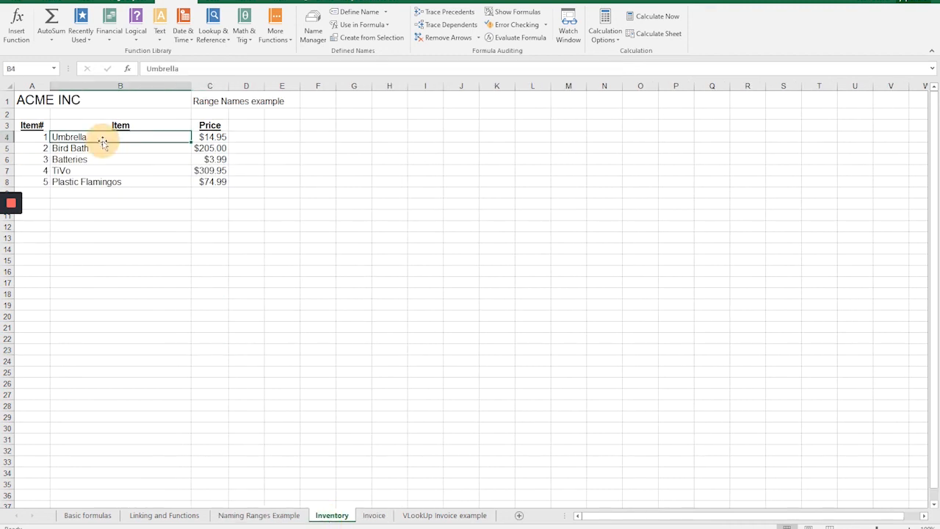
{"action": "left_click", "coordinate": [209, 138]}
{"action": "left_click", "coordinate": [118, 146]}
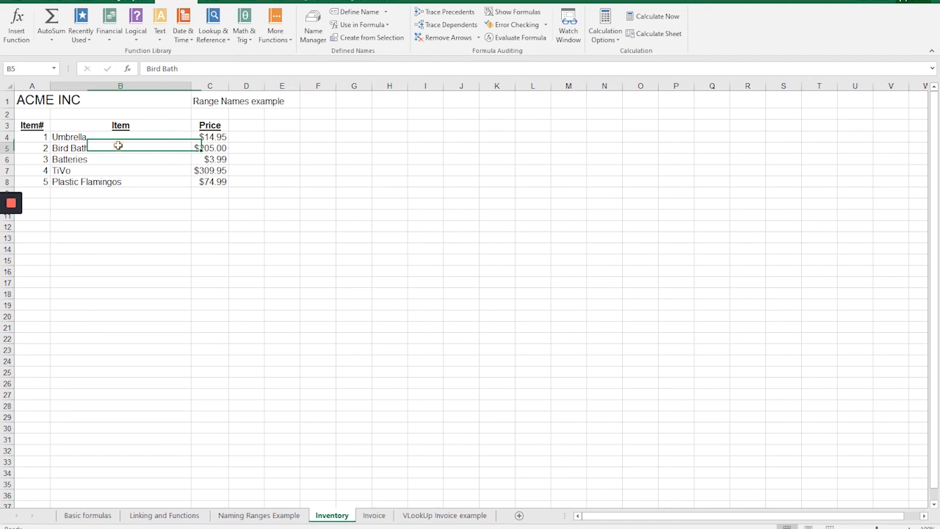
{"action": "left_click", "coordinate": [214, 147]}
{"action": "left_click", "coordinate": [157, 168]}
{"action": "left_click", "coordinate": [197, 159]}
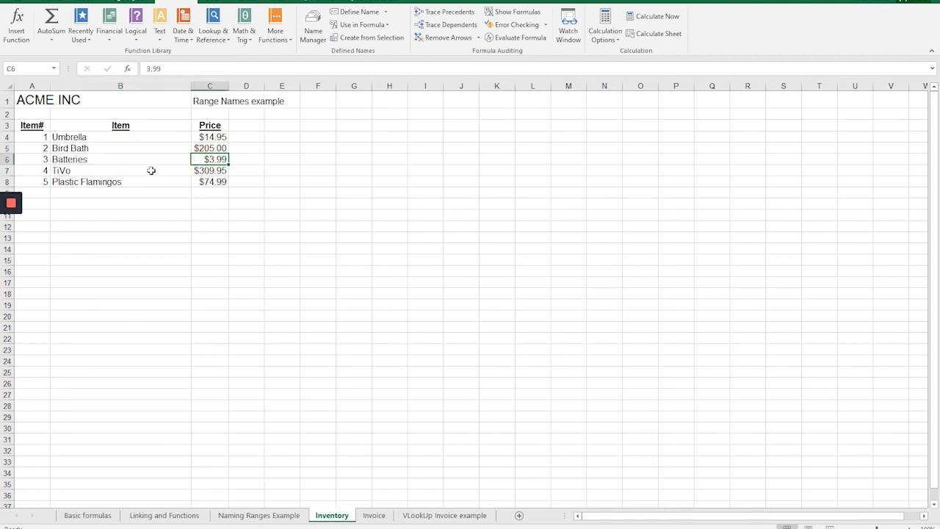
Step: Return to the Invoice sheet and review the Price formula in D4 and the Total formulas in E4 and E5
{"action": "left_click", "coordinate": [373, 515]}
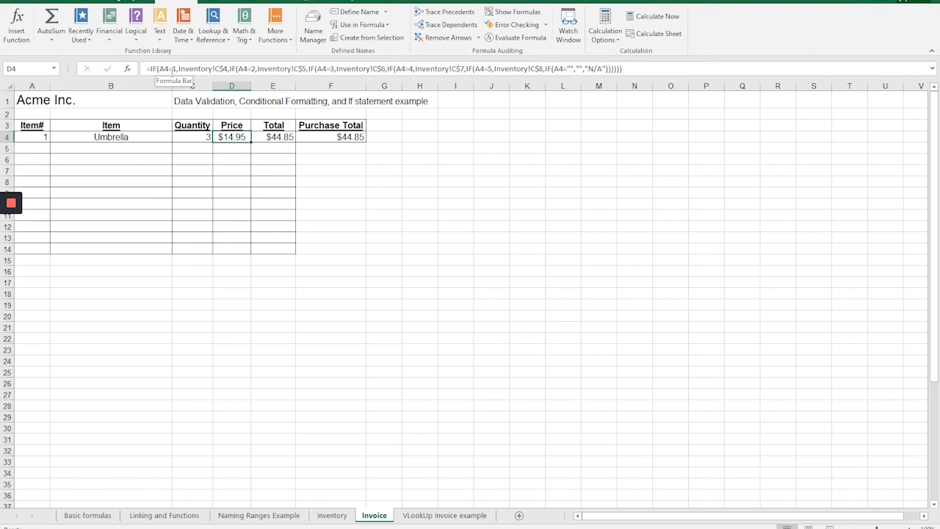
{"action": "left_click", "coordinate": [264, 136]}
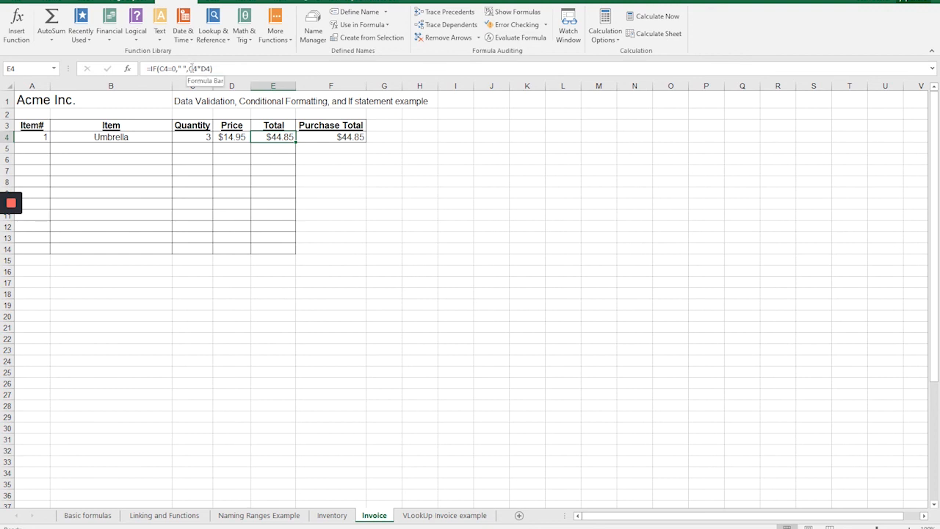
{"action": "left_click", "coordinate": [272, 152]}
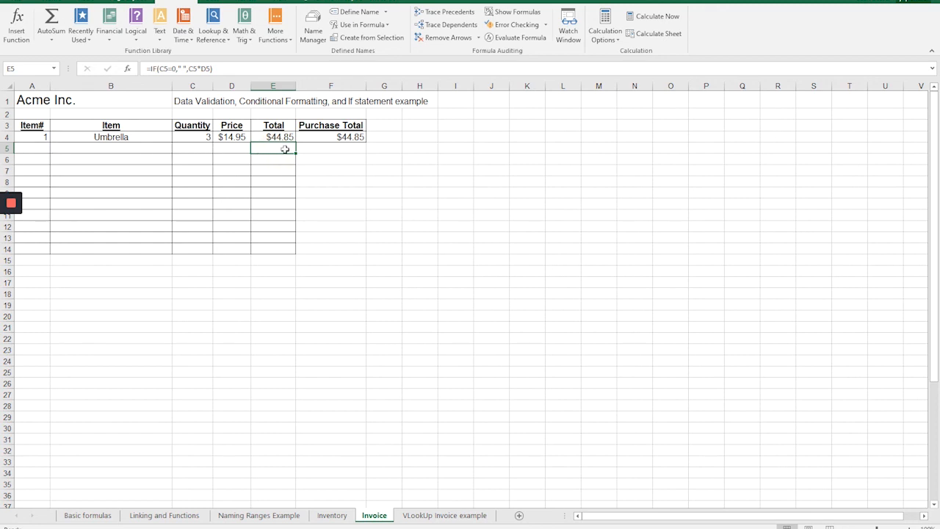
Step: Fill in the second invoice line with item number 3 in A5 and quantity 4 in C5
{"action": "left_click", "coordinate": [36, 147]}
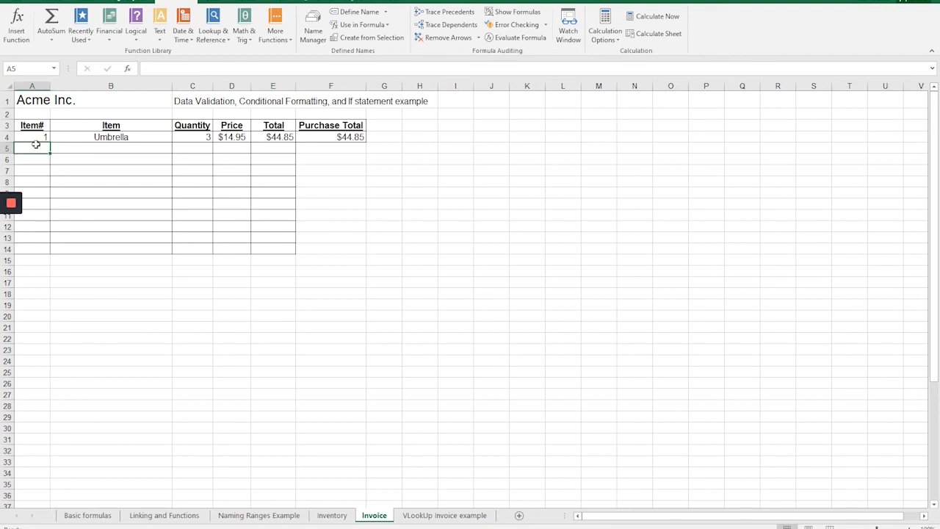
{"action": "type", "text": "3"}
{"action": "key", "text": "Tab"}
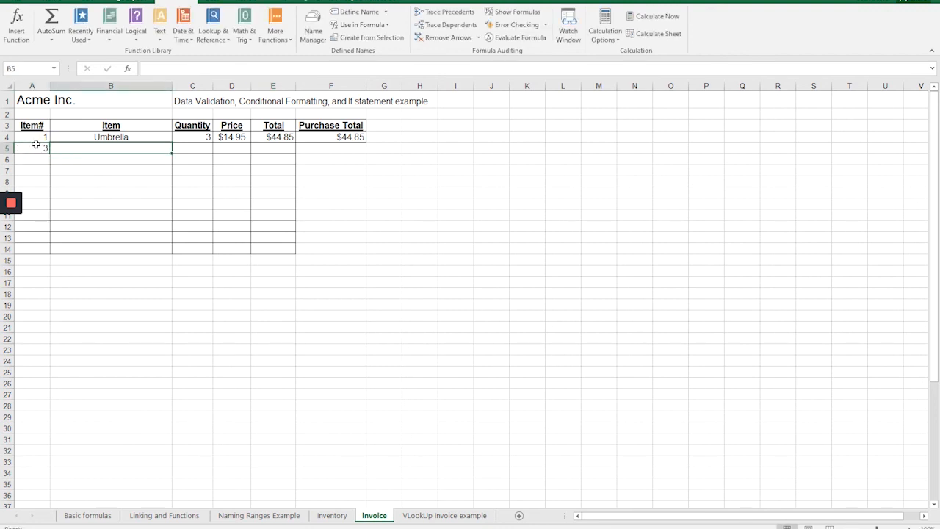
{"action": "key", "text": "Up"}
{"action": "key", "text": "Tab"}
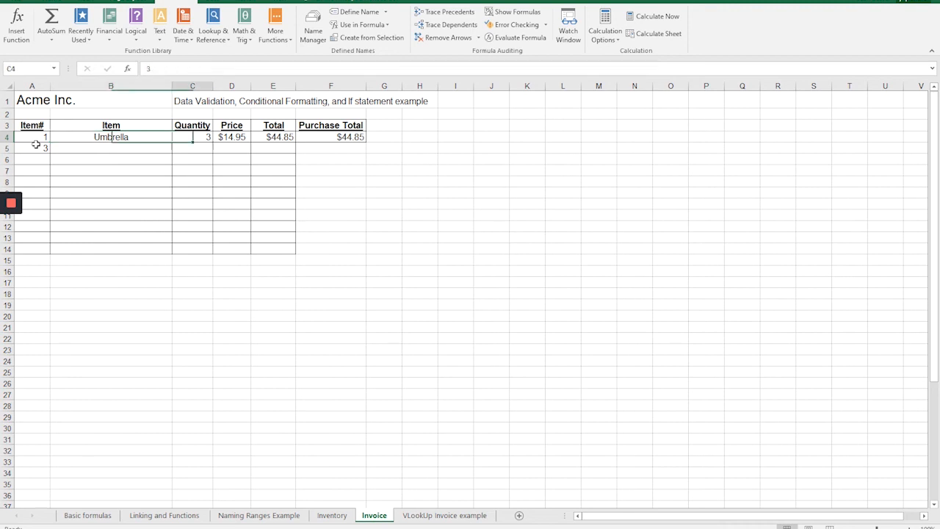
{"action": "key", "text": "Down"}
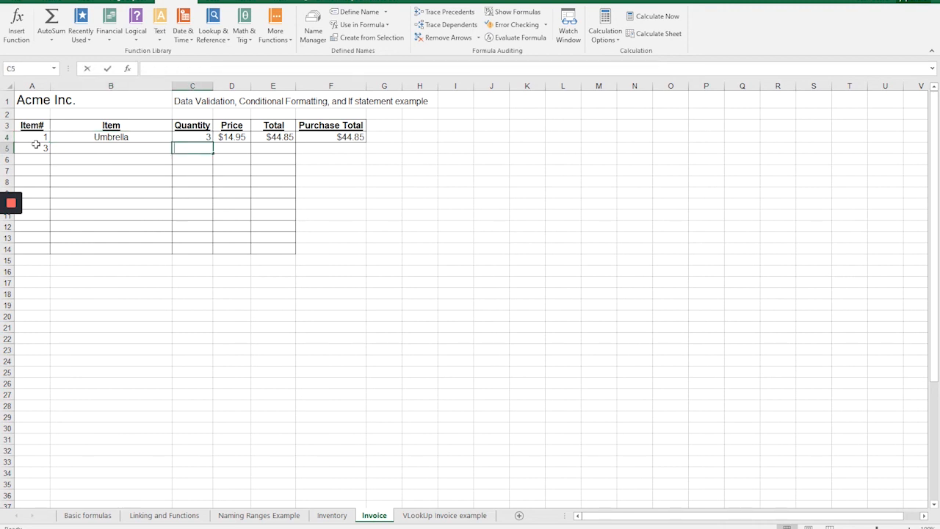
{"action": "type", "text": "4"}
{"action": "key", "text": "ctrl+Return"}
Step: Copy the Item lookup formula from B4 into B5
{"action": "key", "text": "Left"}
{"action": "key", "text": "Up"}
{"action": "key", "text": "ctrl+c"}
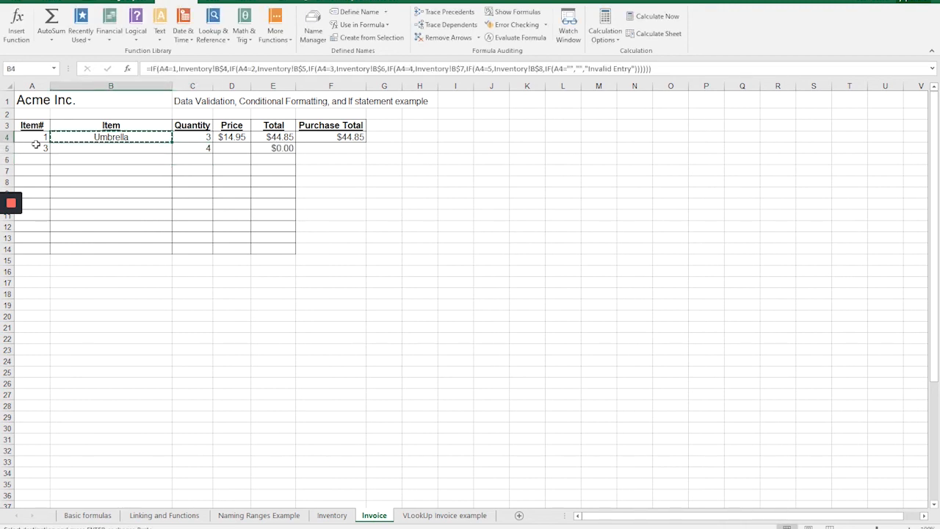
{"action": "key", "text": "Down"}
{"action": "key", "text": "ctrl+v"}
Step: Copy the Price lookup formula from D4 into D5 and clear the copy selection
{"action": "key", "text": "Tab"}
{"action": "key", "text": "Tab"}
{"action": "key", "text": "Up"}
{"action": "key", "text": "ctrl+c"}
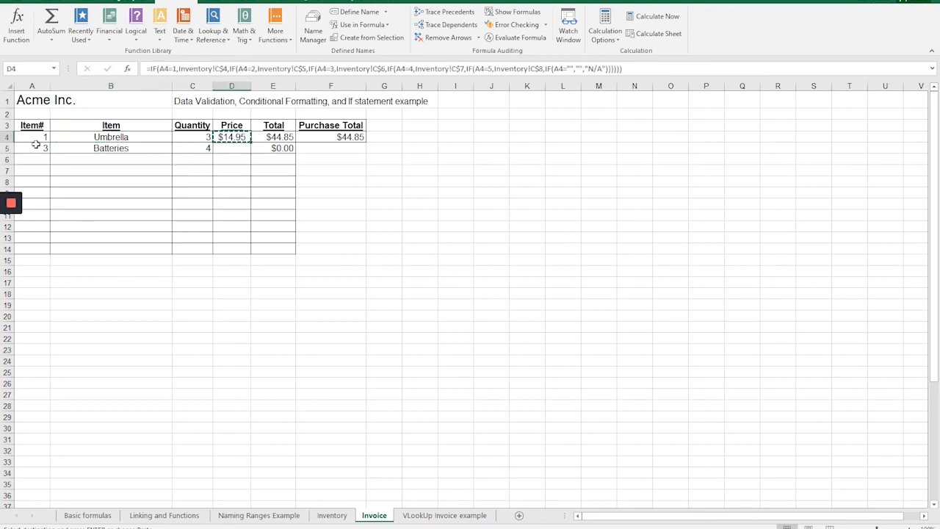
{"action": "key", "text": "Down"}
{"action": "key", "text": "ctrl+v"}
{"action": "key", "text": "Tab"}
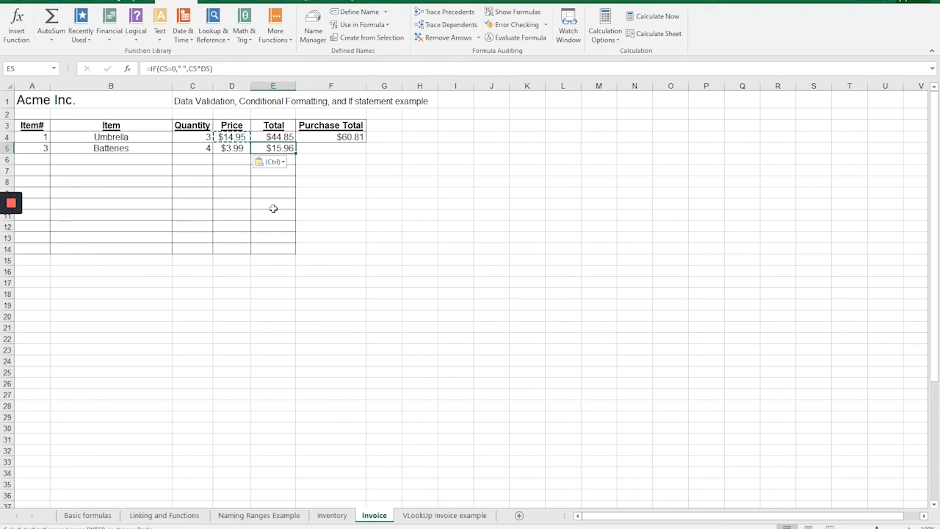
{"action": "left_click", "coordinate": [314, 150]}
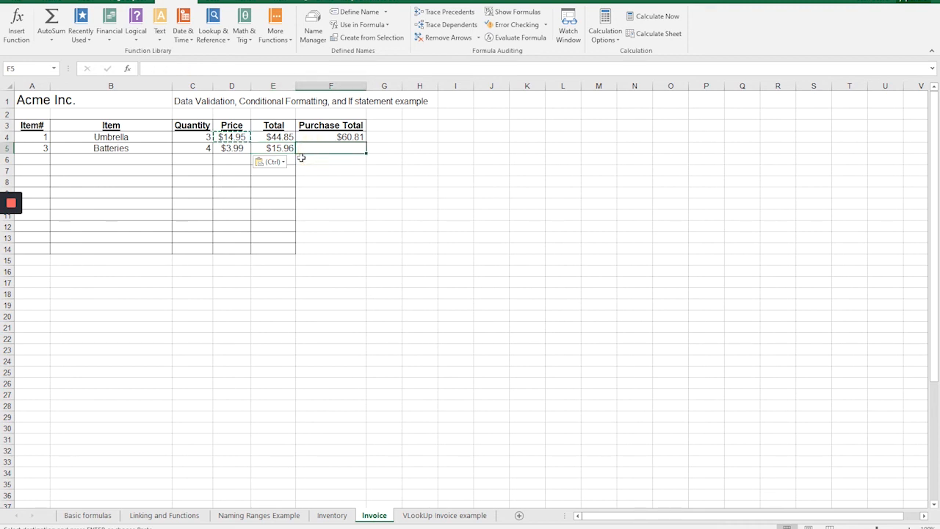
{"action": "key", "text": "Escape"}
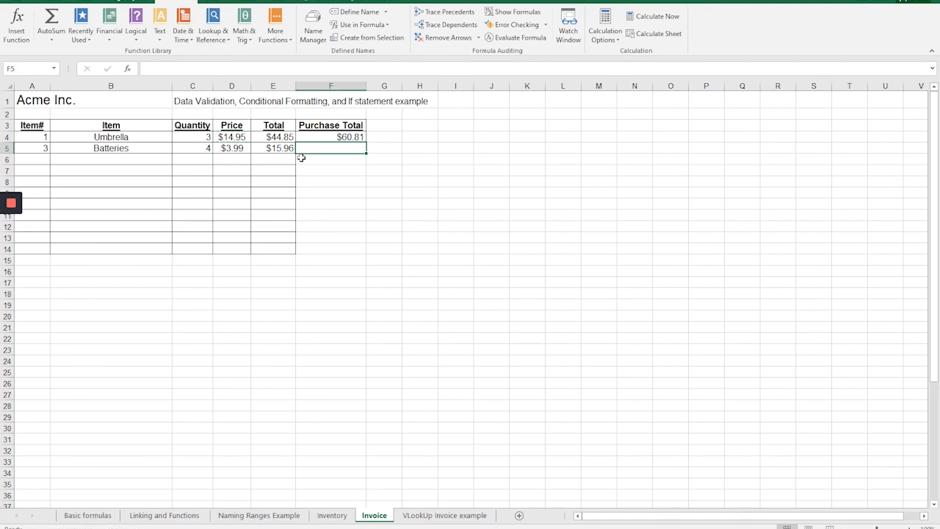
Step: On the VLookUp Invoice example sheet, examine the lookup value and table array arguments of the VLOOKUP formula in B4
{"action": "left_click", "coordinate": [426, 518]}
{"action": "left_click", "coordinate": [329, 518]}
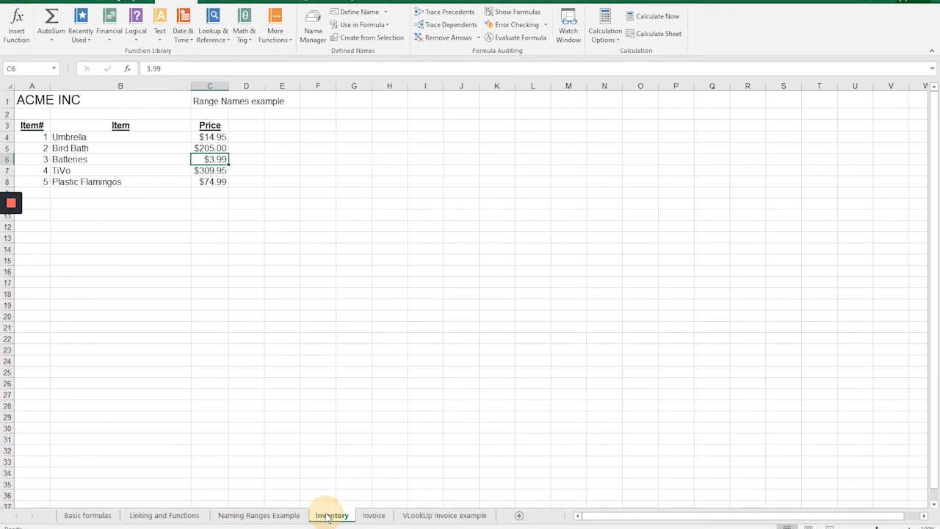
{"action": "left_click", "coordinate": [415, 518]}
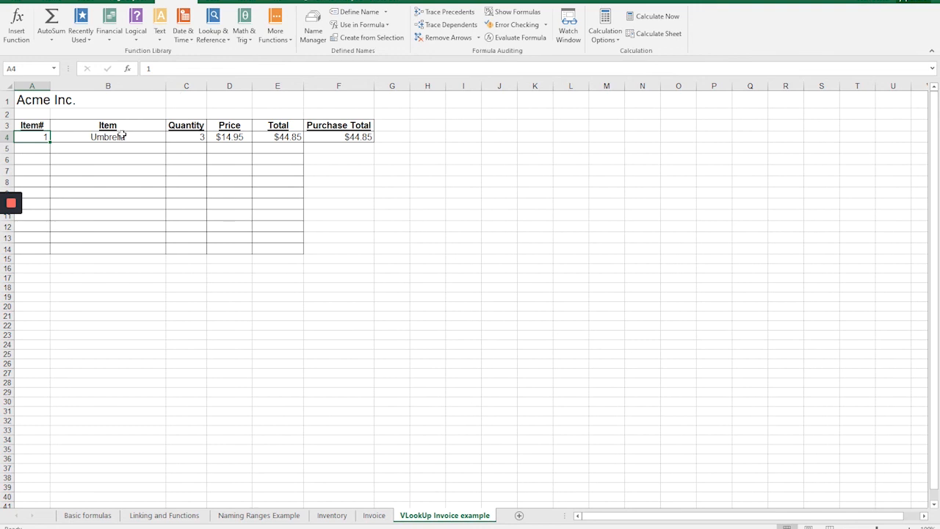
{"action": "left_click", "coordinate": [98, 136]}
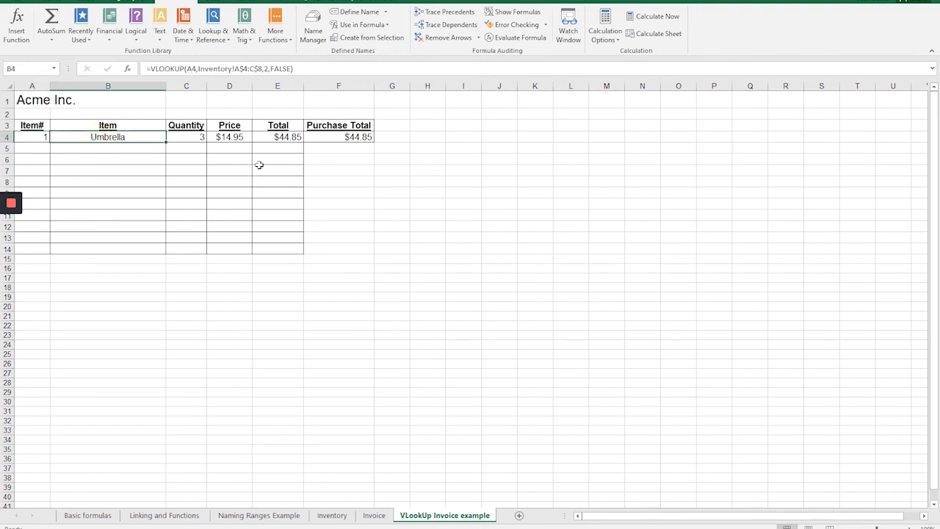
{"action": "left_click", "coordinate": [189, 69]}
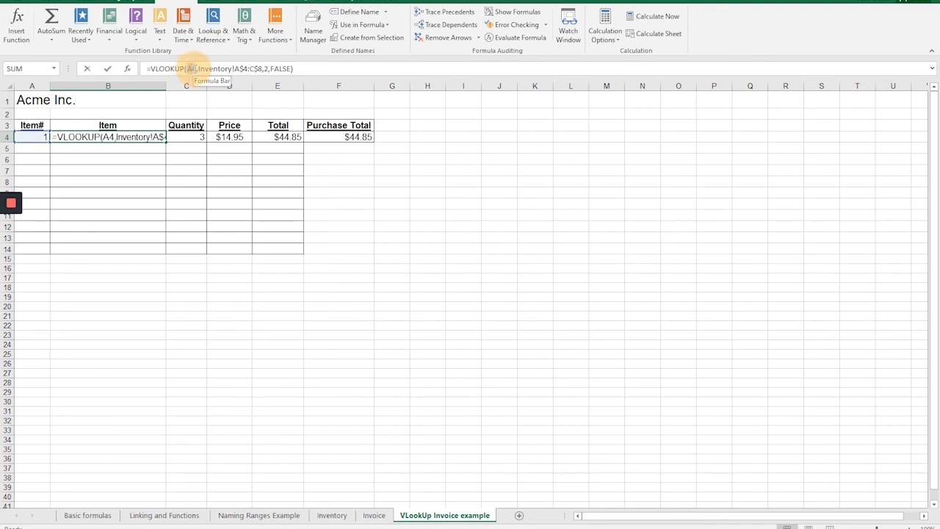
{"action": "double_click", "coordinate": [188, 68]}
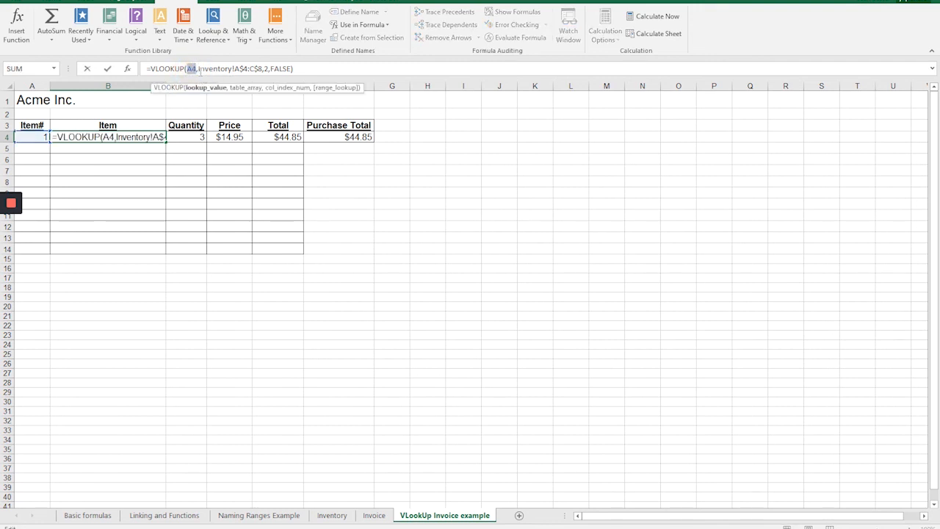
{"action": "left_click_drag", "start_coordinate": [199, 68], "coordinate": [263, 68]}
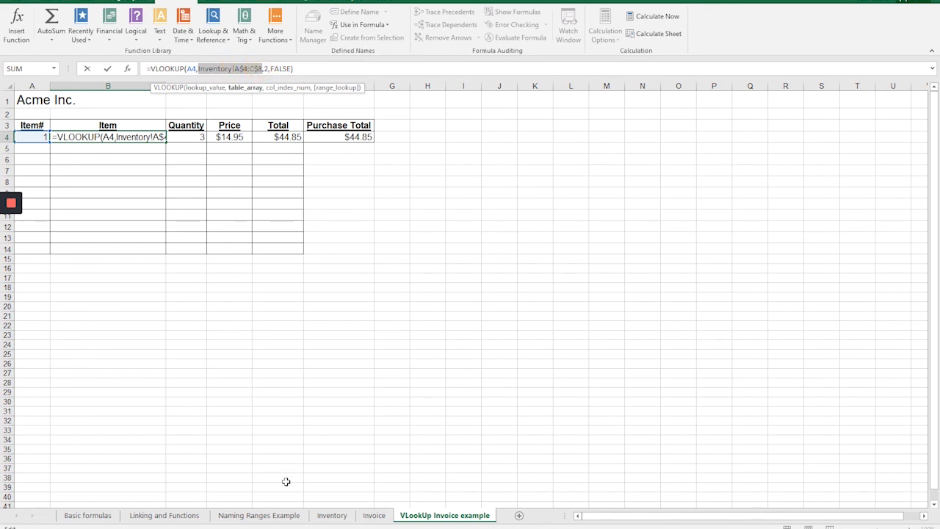
{"action": "key", "text": "Escape"}
Step: Highlight the lookup table A4:C8 on the Inventory sheet and return to the VLookUp Invoice example sheet
{"action": "left_click", "coordinate": [327, 515]}
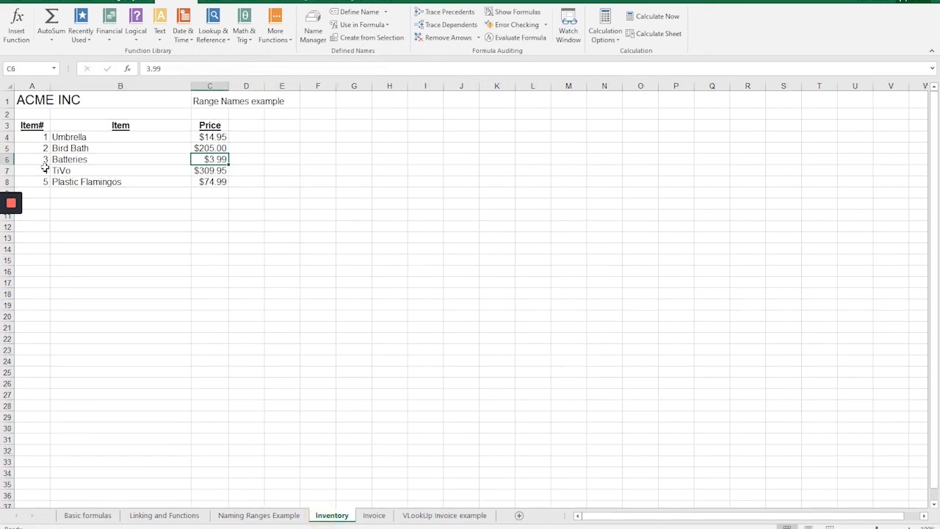
{"action": "left_click_drag", "start_coordinate": [58, 135], "coordinate": [95, 140]}
{"action": "left_click_drag", "start_coordinate": [38, 137], "coordinate": [202, 182]}
{"action": "left_click", "coordinate": [444, 516]}
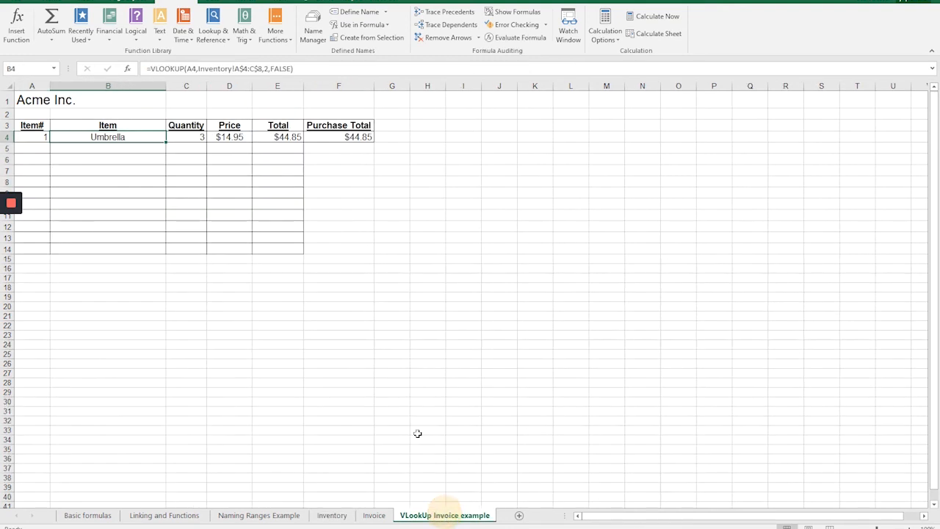
Step: Compare the column index argument in B4's VLOOKUP with the Item column B4:B8 on the Inventory sheet, discarding any formula edit
{"action": "left_click", "coordinate": [265, 68]}
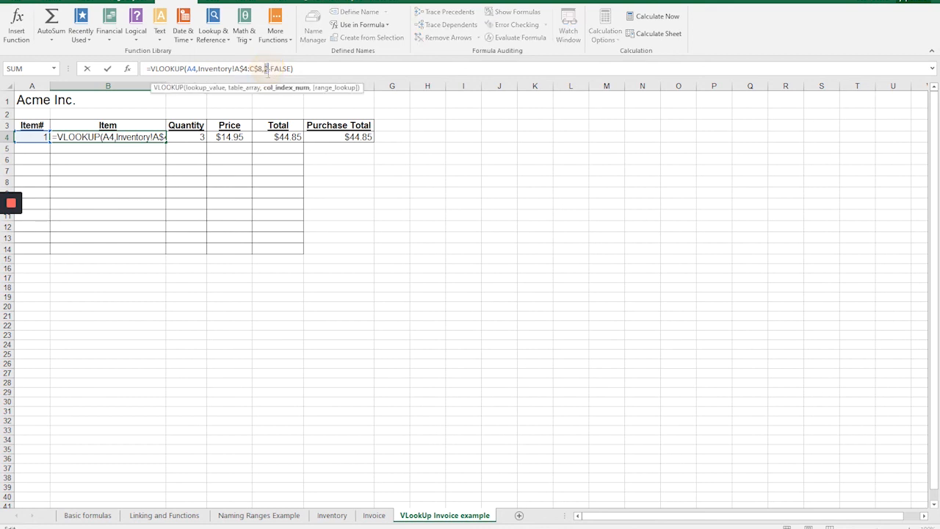
{"action": "left_click", "coordinate": [332, 515]}
{"action": "left_click_drag", "start_coordinate": [77, 136], "coordinate": [89, 179]}
{"action": "key", "text": "Escape"}
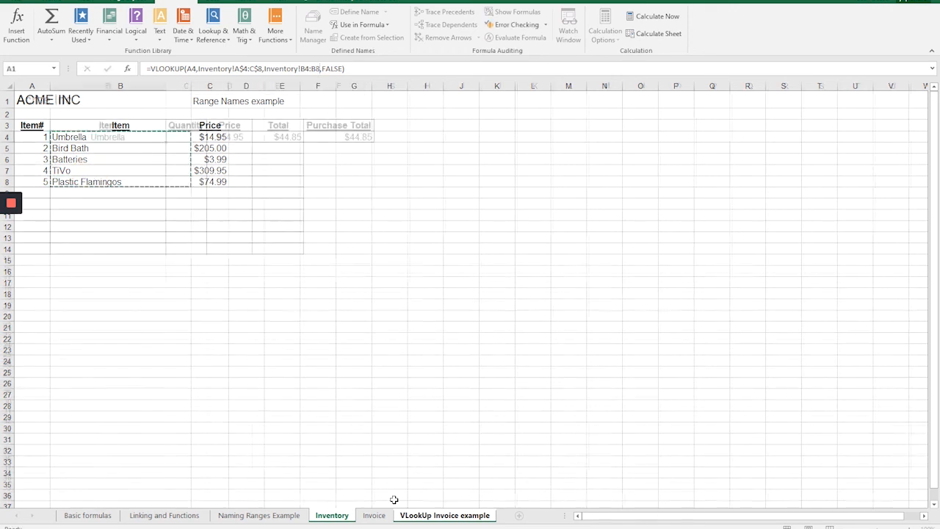
Step: Compare the column index numbers of the VLOOKUP formulas in B4 and D4, checking the table on the Inventory sheet
{"action": "left_click", "coordinate": [236, 137]}
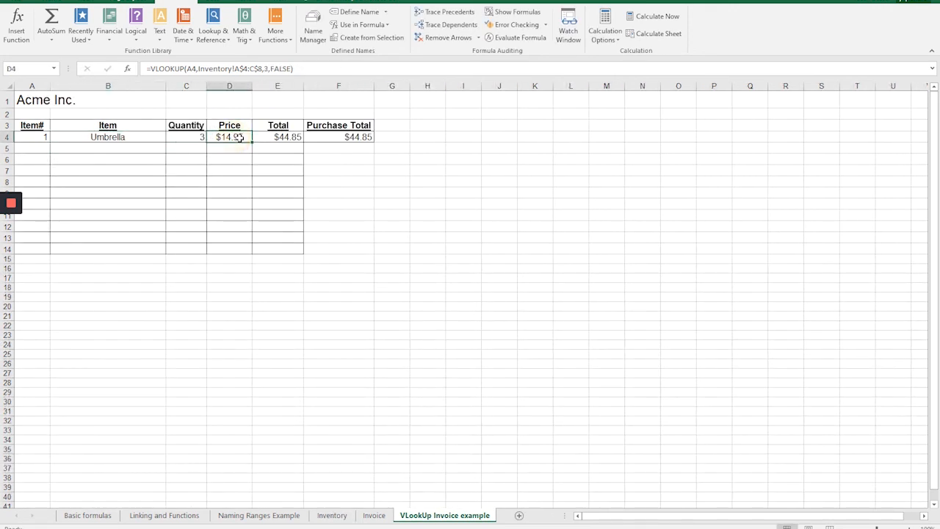
{"action": "left_click", "coordinate": [126, 138]}
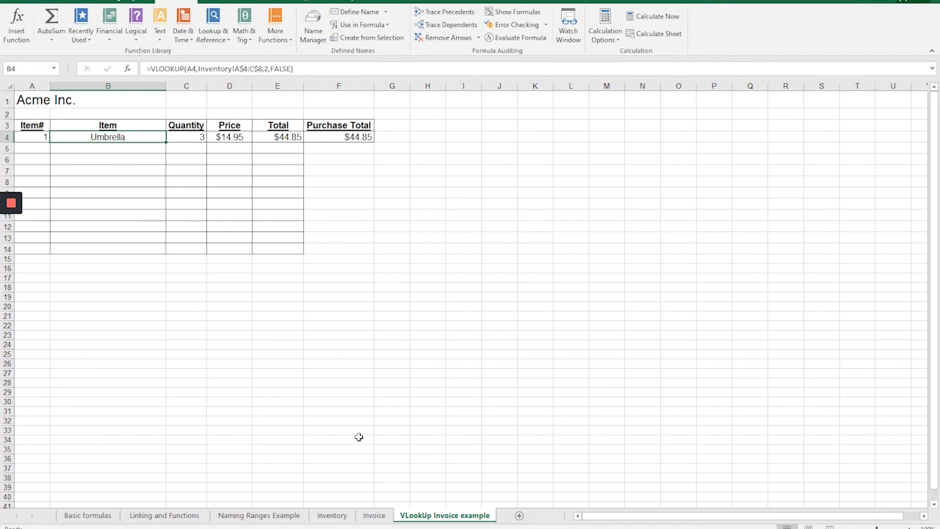
{"action": "left_click", "coordinate": [334, 514]}
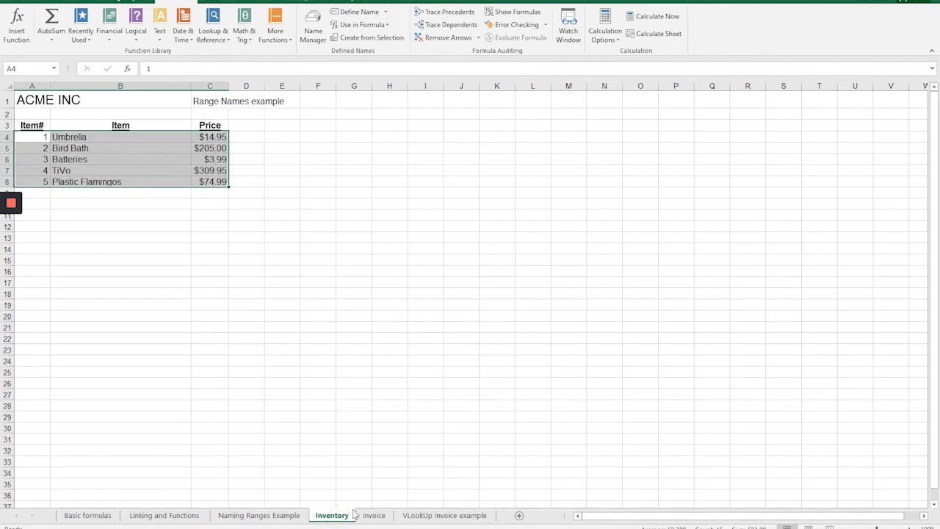
{"action": "left_click", "coordinate": [426, 515]}
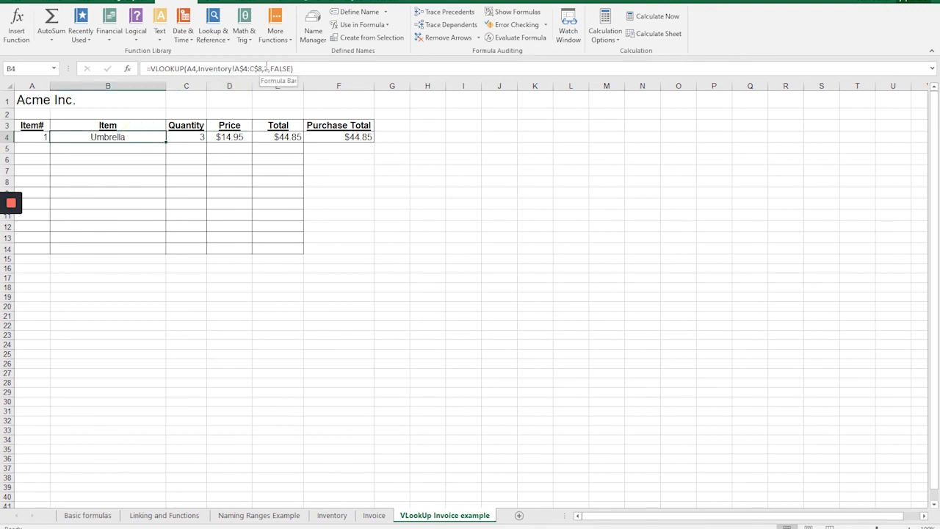
{"action": "left_click", "coordinate": [241, 138]}
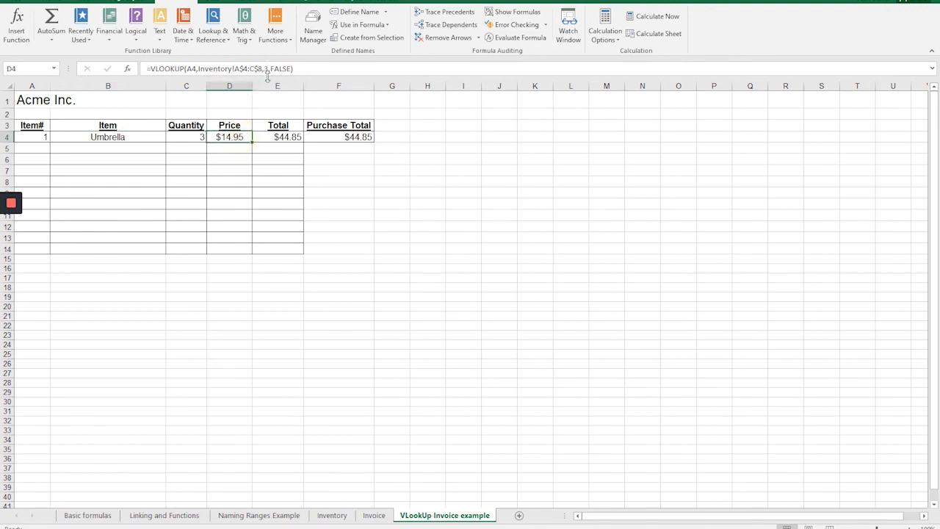
Step: Examine the Price column on the Inventory sheet and how item numbers match the items and prices in their rows
{"action": "left_click", "coordinate": [331, 515]}
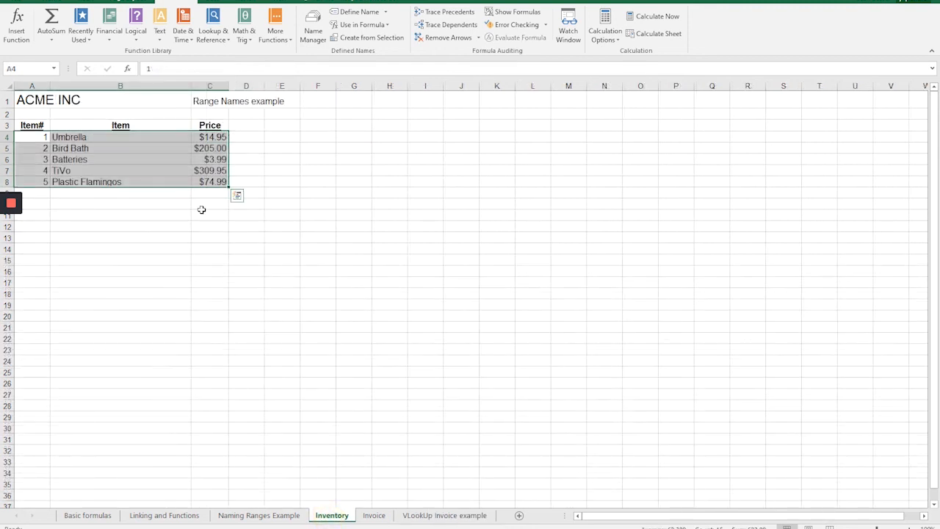
{"action": "left_click_drag", "start_coordinate": [213, 136], "coordinate": [210, 172]}
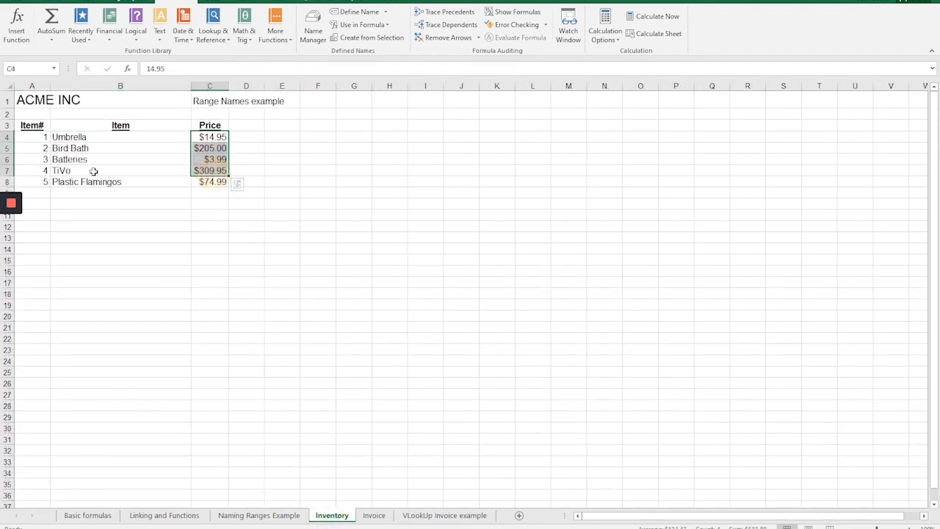
{"action": "left_click", "coordinate": [27, 162]}
{"action": "left_click", "coordinate": [158, 150]}
{"action": "left_click", "coordinate": [215, 151]}
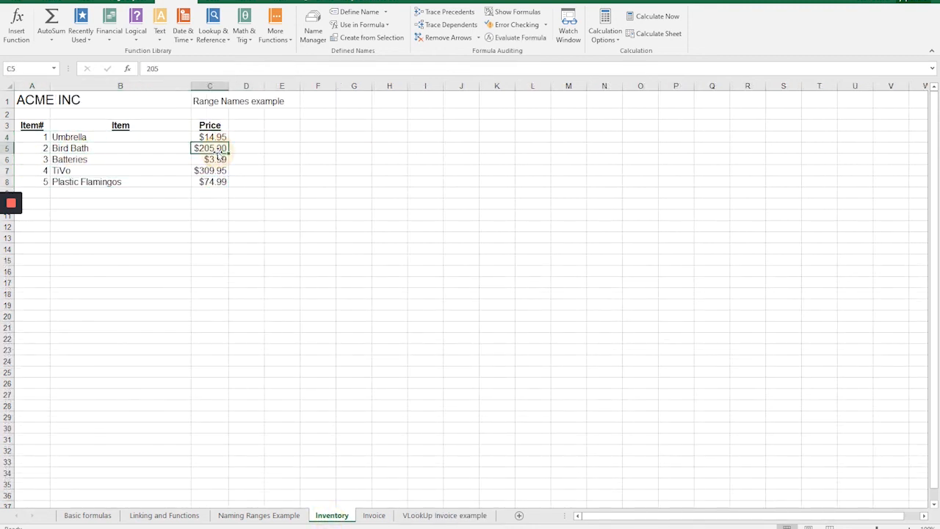
{"action": "left_click", "coordinate": [86, 139]}
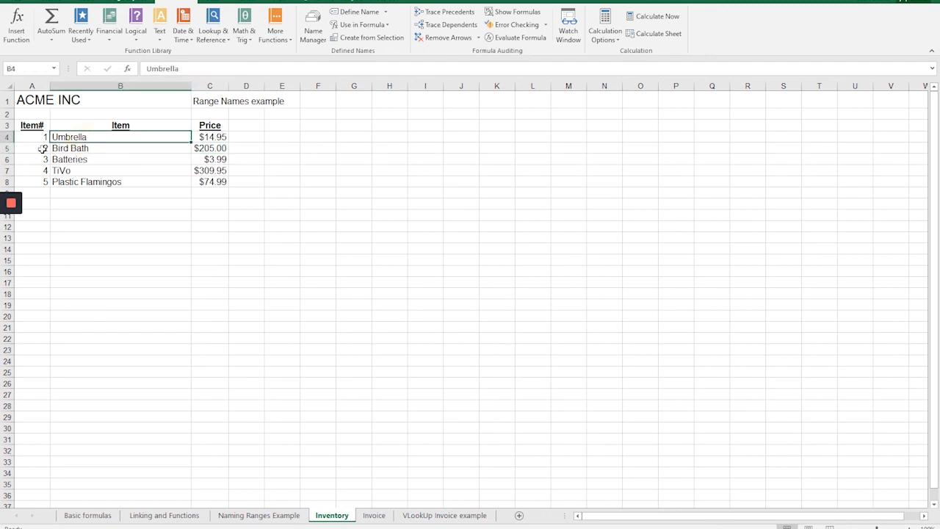
{"action": "left_click", "coordinate": [38, 149]}
{"action": "left_click", "coordinate": [77, 147]}
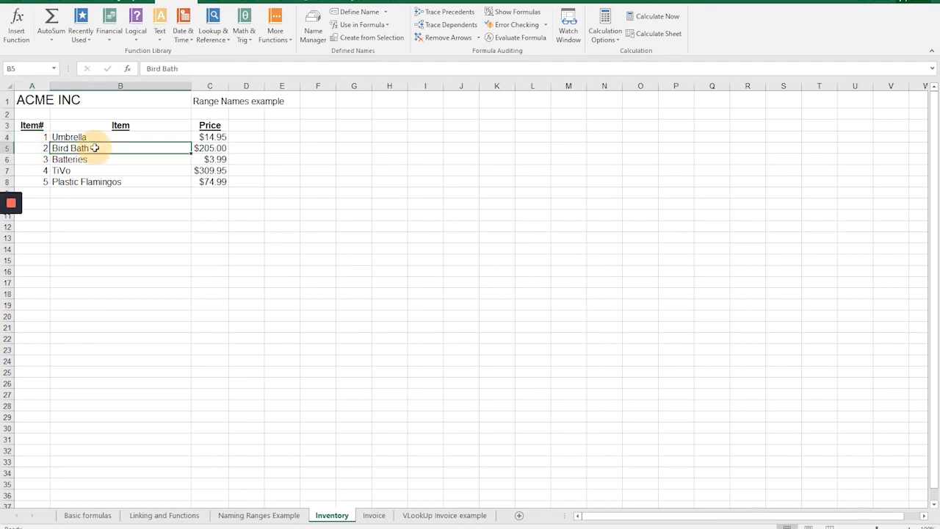
Step: Return to the VLookUp Invoice example sheet and review the Item and Price columns of the first invoice lines
{"action": "left_click", "coordinate": [426, 515]}
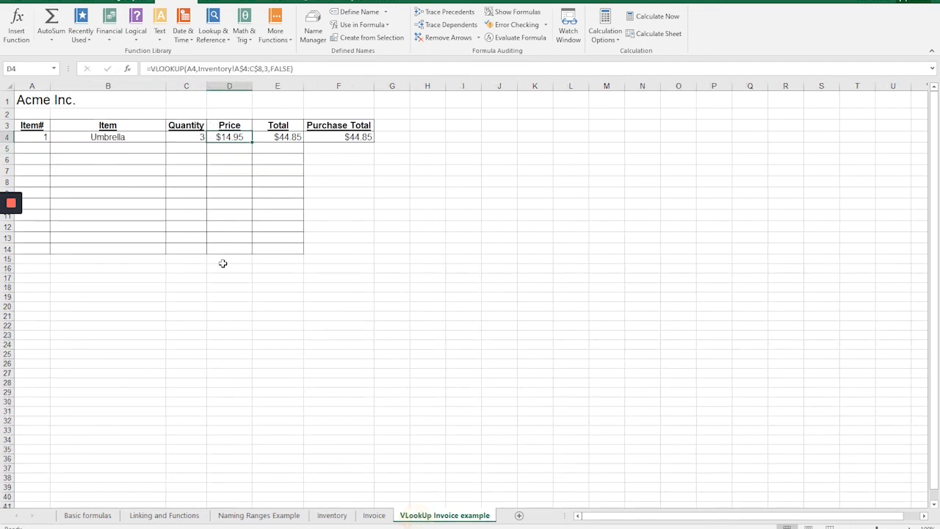
{"action": "left_click", "coordinate": [64, 138]}
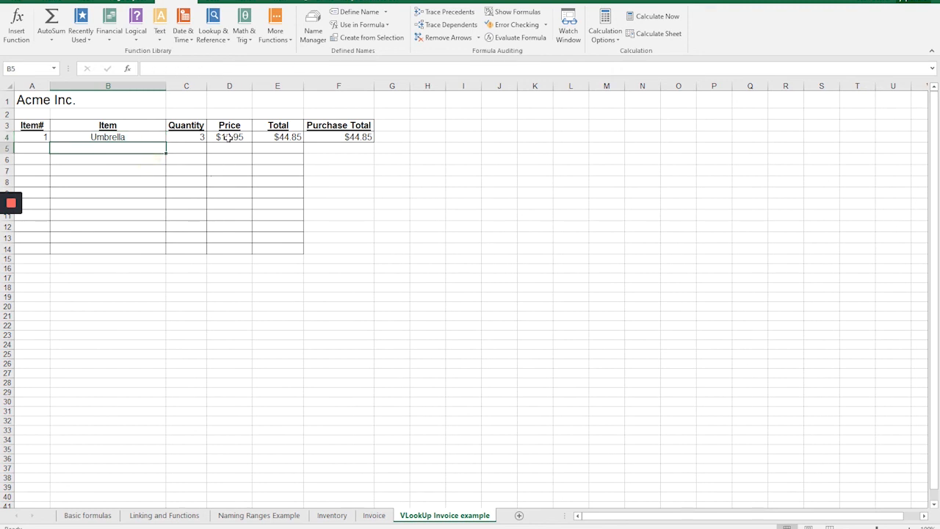
{"action": "left_click", "coordinate": [229, 138]}
{"action": "key", "text": "Down"}
{"action": "key", "text": "Down"}
{"action": "key", "text": "Down"}
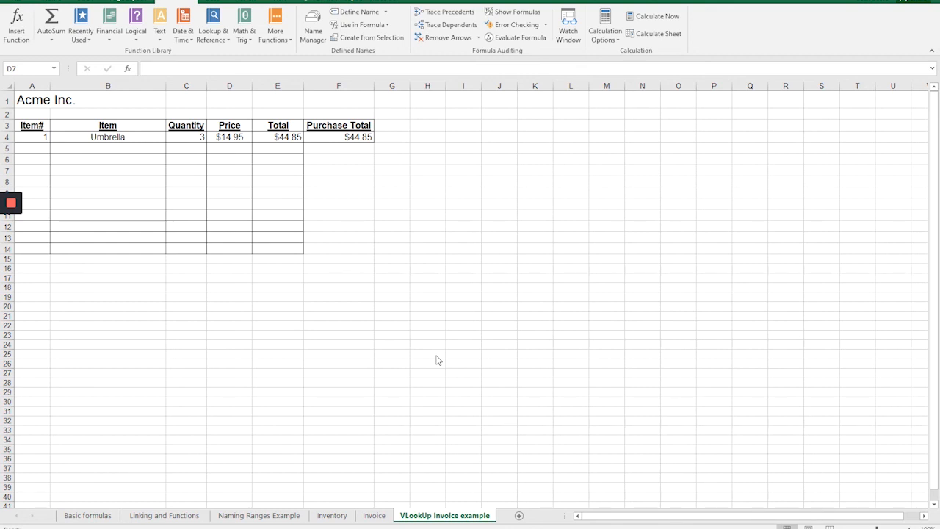
Step: Try to enter the word "three" as the quantity in C4, and cancel the entry
{"action": "left_click", "coordinate": [180, 138]}
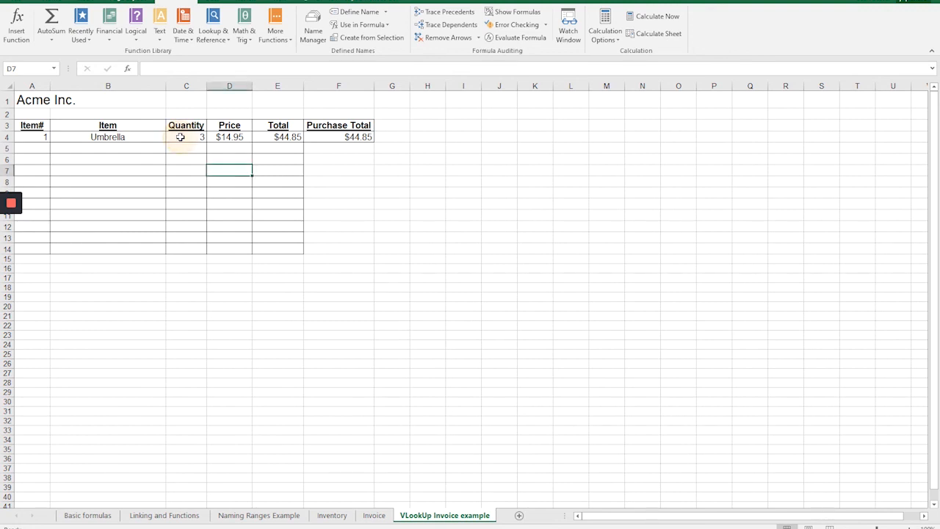
{"action": "left_click", "coordinate": [180, 137]}
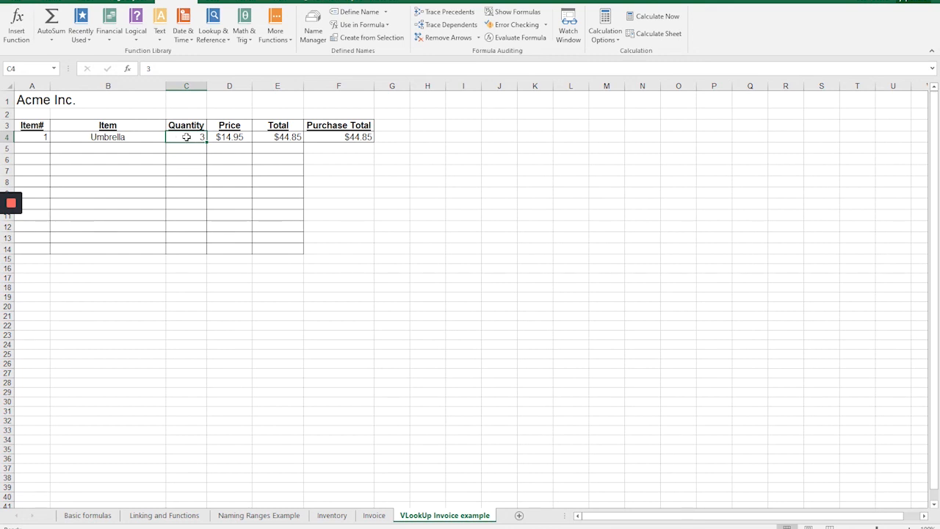
{"action": "type", "text": "three"}
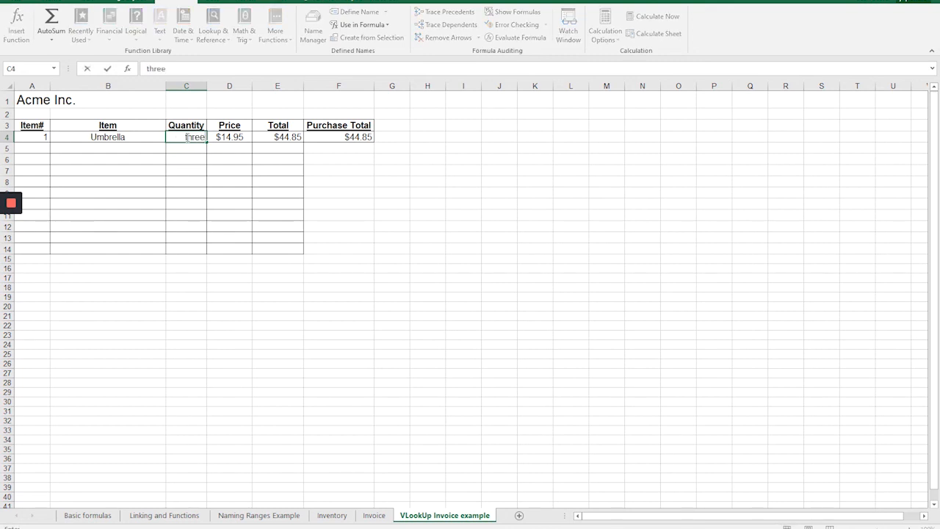
{"action": "key", "text": "Return"}
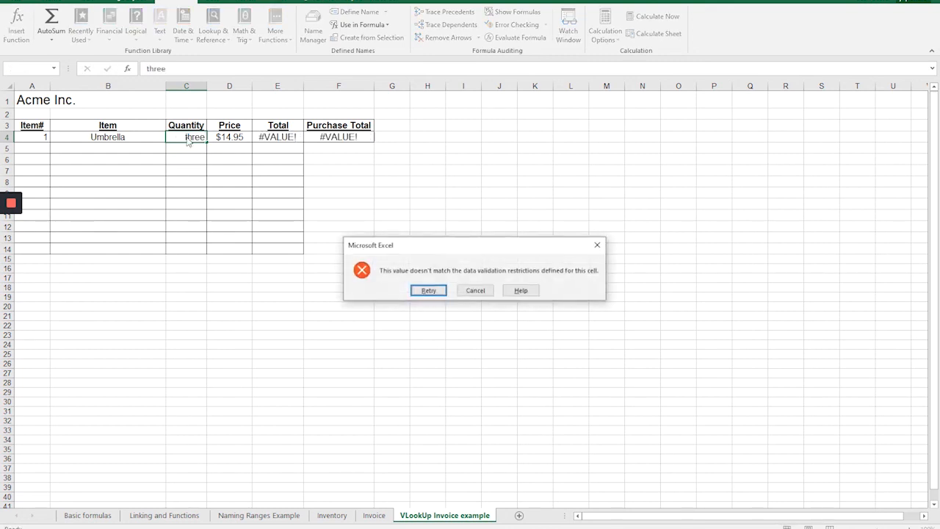
{"action": "left_click", "coordinate": [475, 291]}
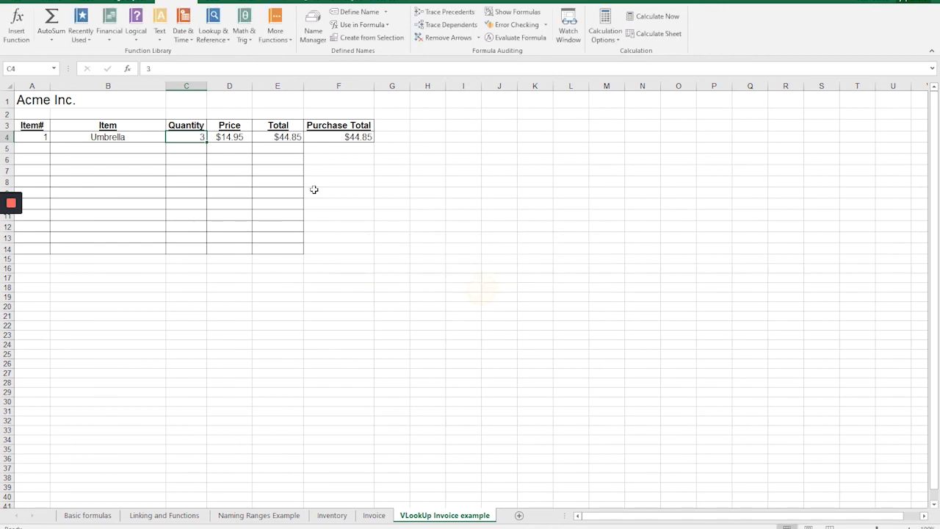
Step: Open the Data Validation settings for the Quantity cells C4:C14
{"action": "left_click", "coordinate": [186, 148]}
{"action": "left_click", "coordinate": [189, 136]}
{"action": "left_click_drag", "start_coordinate": [188, 137], "coordinate": [192, 250]}
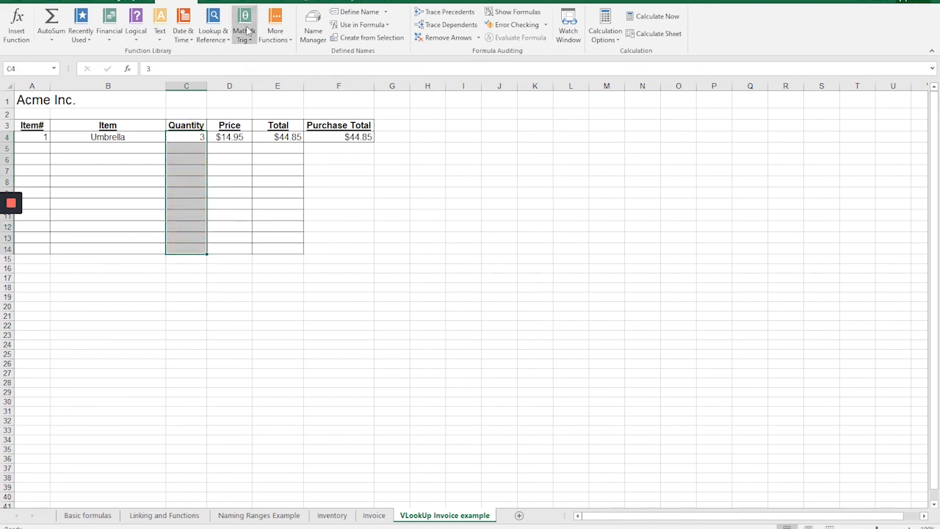
{"action": "left_click", "coordinate": [213, 3]}
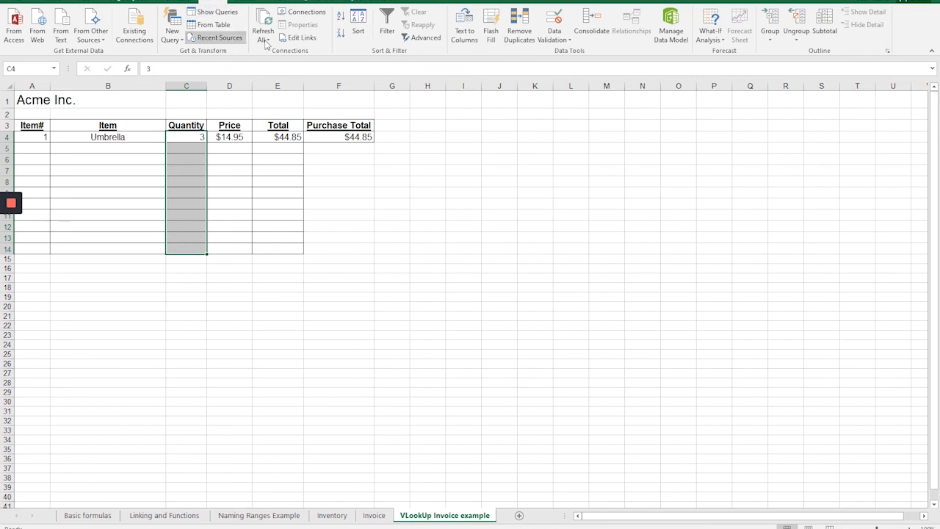
{"action": "left_click", "coordinate": [556, 41]}
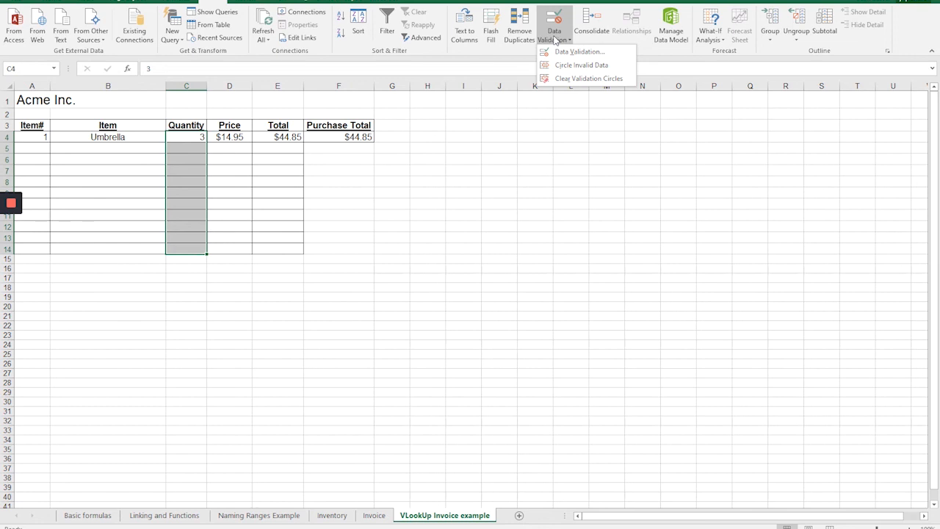
{"action": "left_click", "coordinate": [577, 52]}
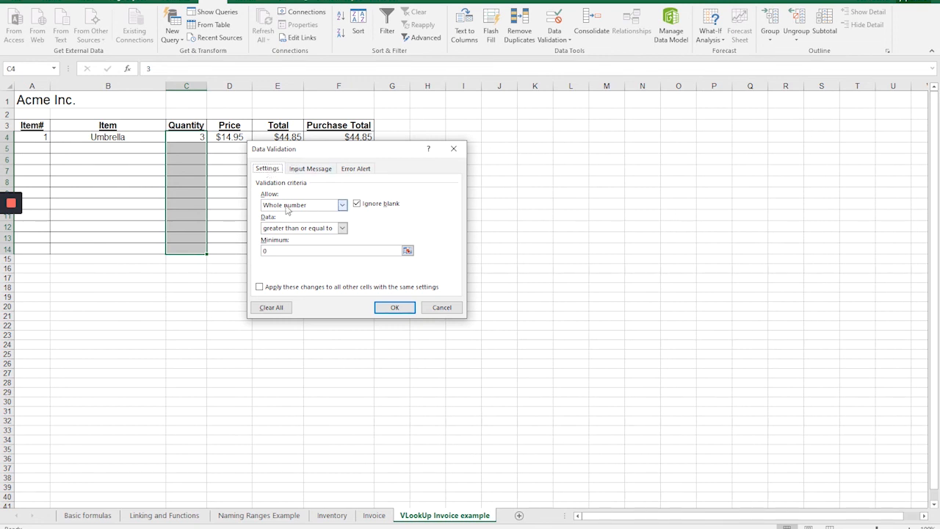
Step: Try Any value as the allowed type for the quantities, and set it back to Whole number
{"action": "left_click", "coordinate": [342, 206]}
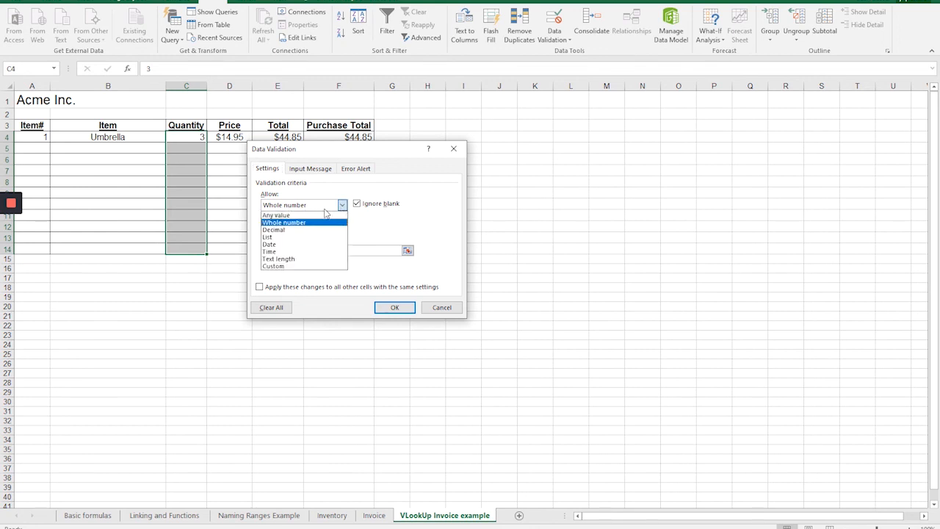
{"action": "left_click", "coordinate": [293, 215]}
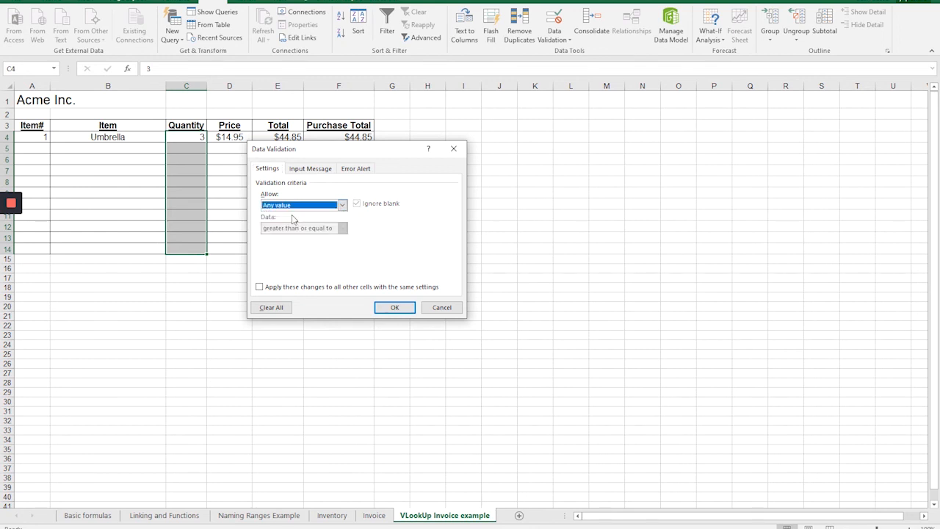
{"action": "left_click", "coordinate": [342, 206]}
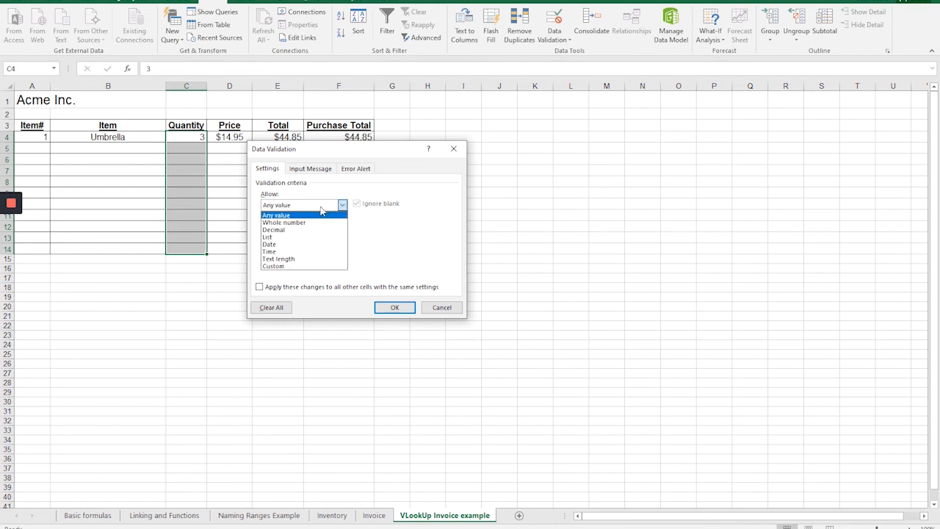
{"action": "left_click", "coordinate": [287, 224]}
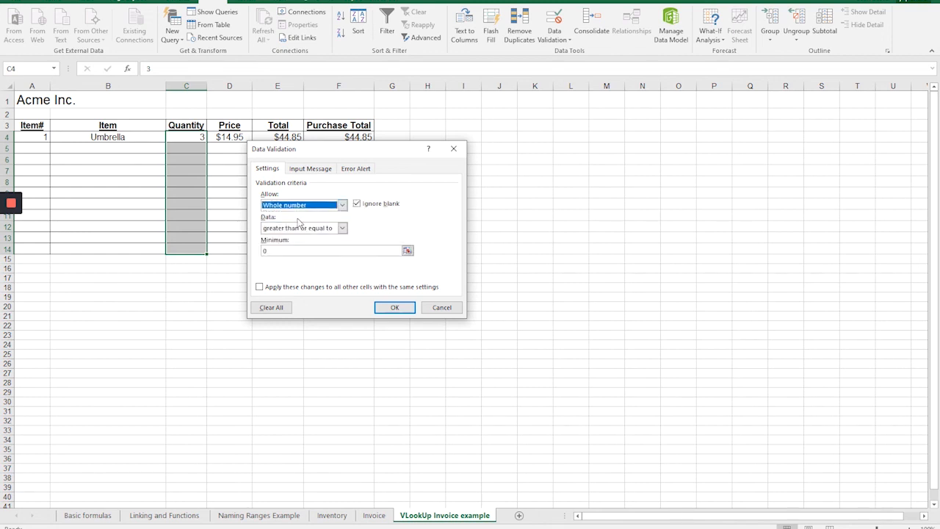
{"action": "left_click", "coordinate": [343, 205]}
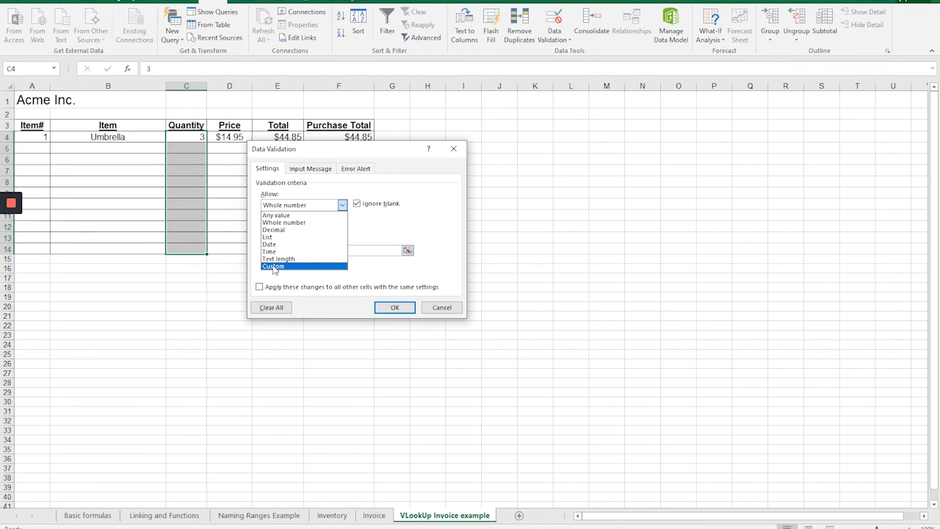
{"action": "left_click", "coordinate": [278, 224]}
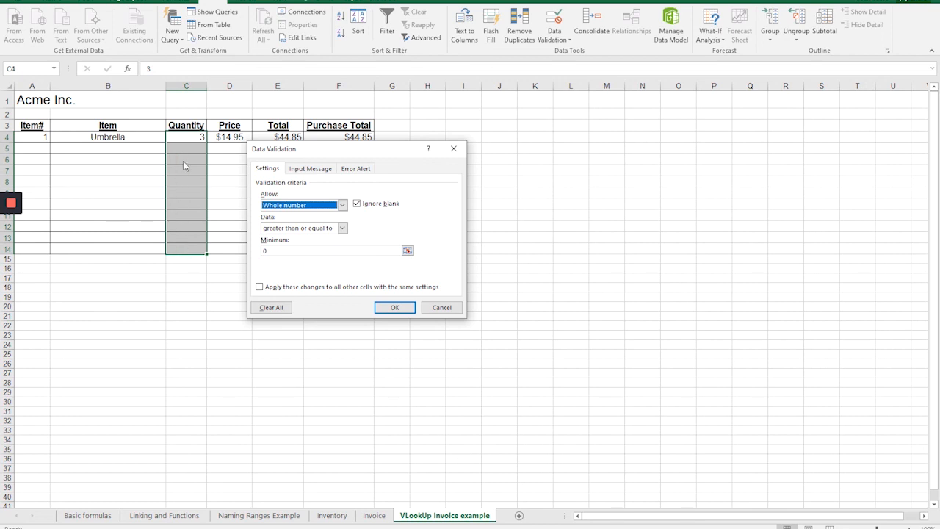
Step: Try a "between" criterion with a maximum of 100 for the whole-number rule
{"action": "left_click", "coordinate": [343, 229]}
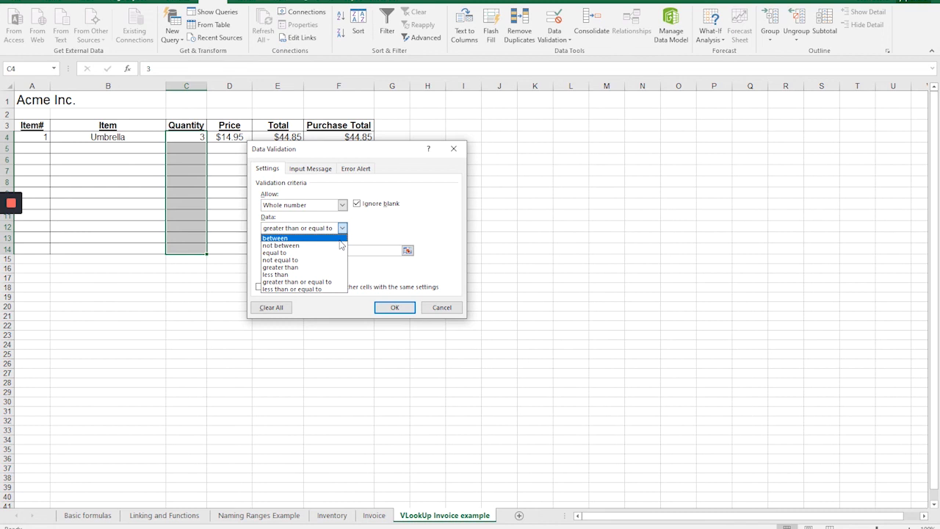
{"action": "left_click", "coordinate": [290, 239]}
{"action": "left_click", "coordinate": [272, 272]}
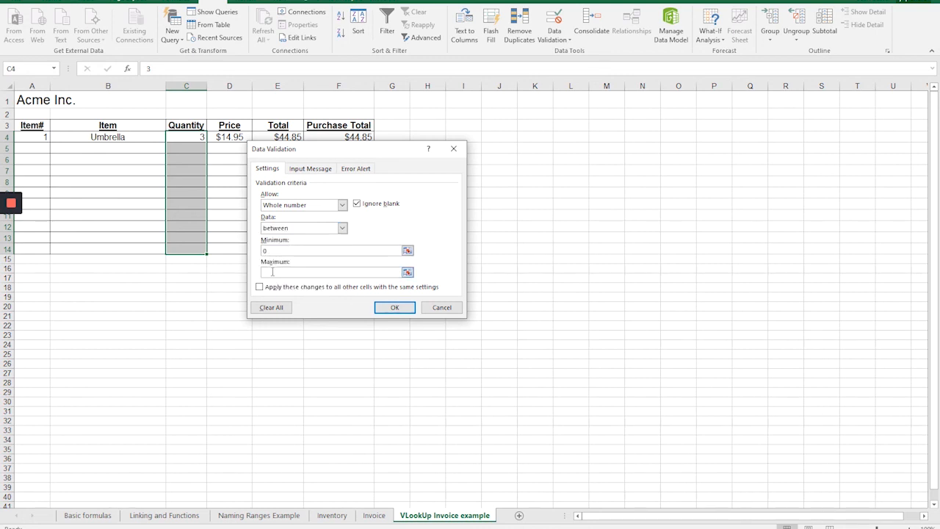
{"action": "type", "text": "100"}
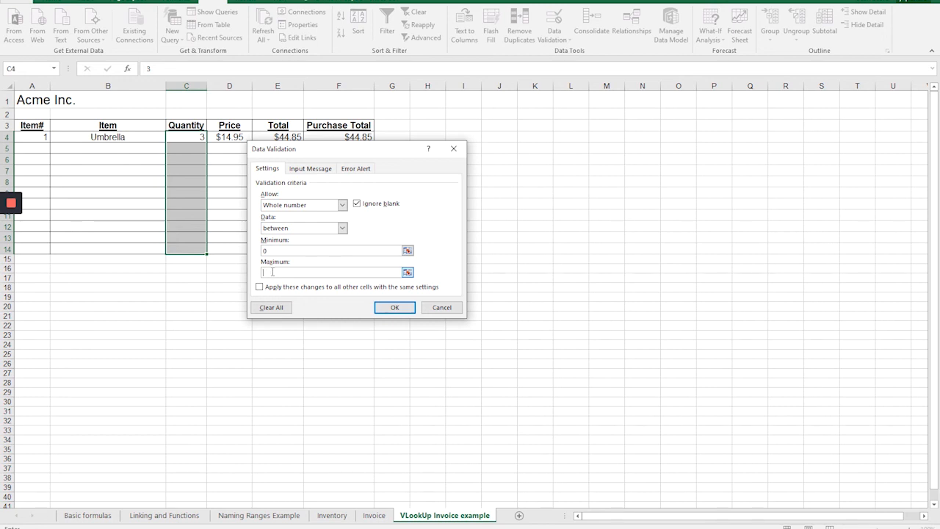
Step: Try the "equal to" and "greater than" criteria for the whole-number rule
{"action": "left_click", "coordinate": [342, 228]}
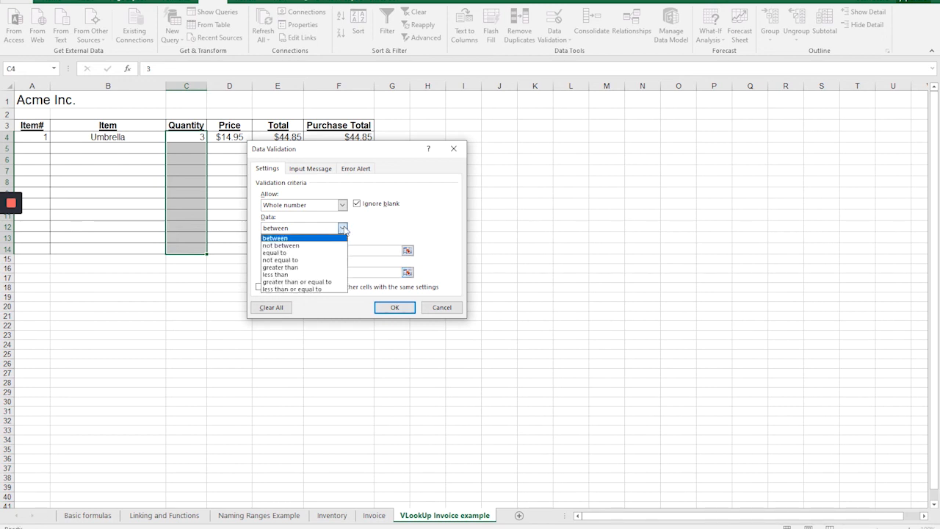
{"action": "left_click", "coordinate": [274, 252]}
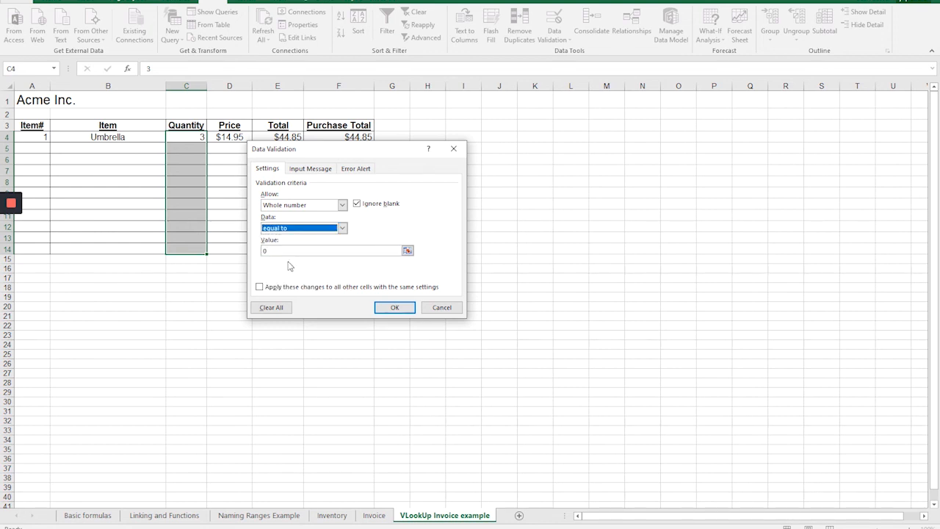
{"action": "left_click", "coordinate": [342, 228]}
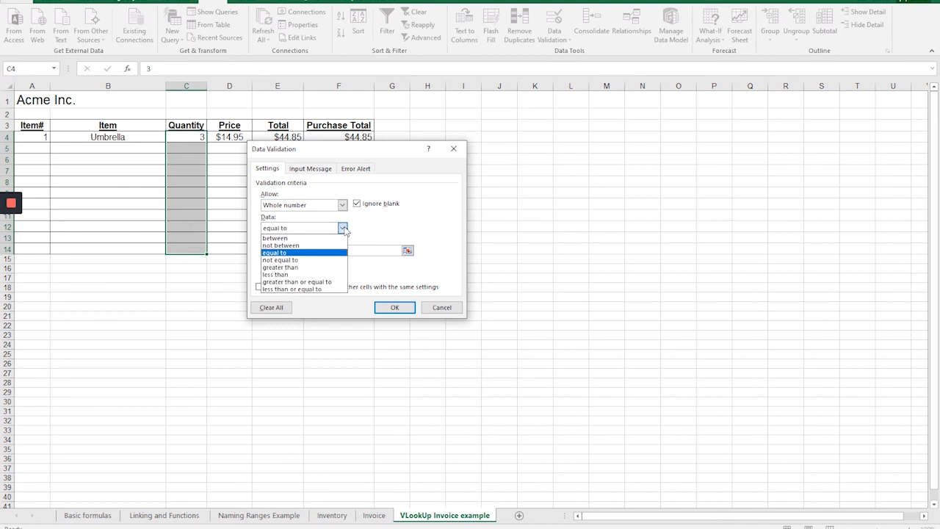
{"action": "left_click", "coordinate": [295, 270]}
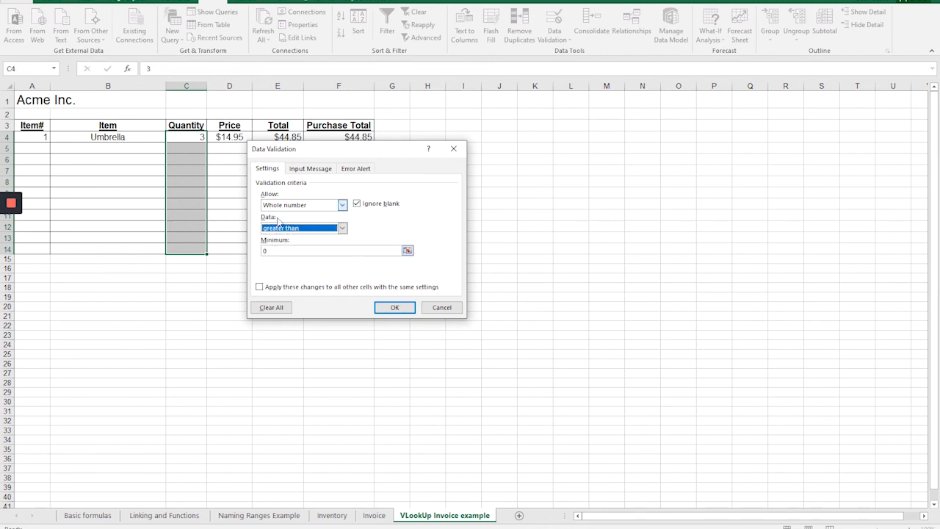
Step: Set the whole-number rule to "greater than or equal to" with a minimum of 1
{"action": "left_click", "coordinate": [342, 228]}
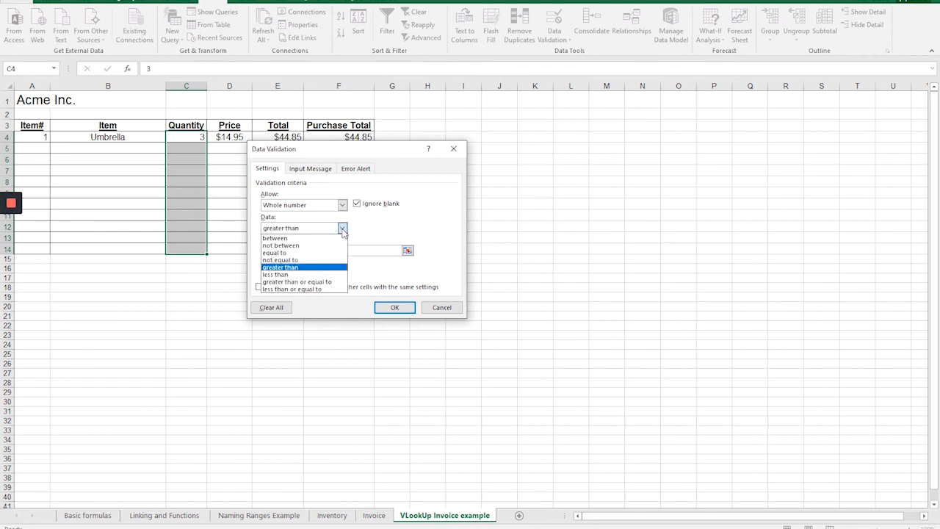
{"action": "left_click", "coordinate": [296, 283]}
{"action": "left_click", "coordinate": [262, 251]}
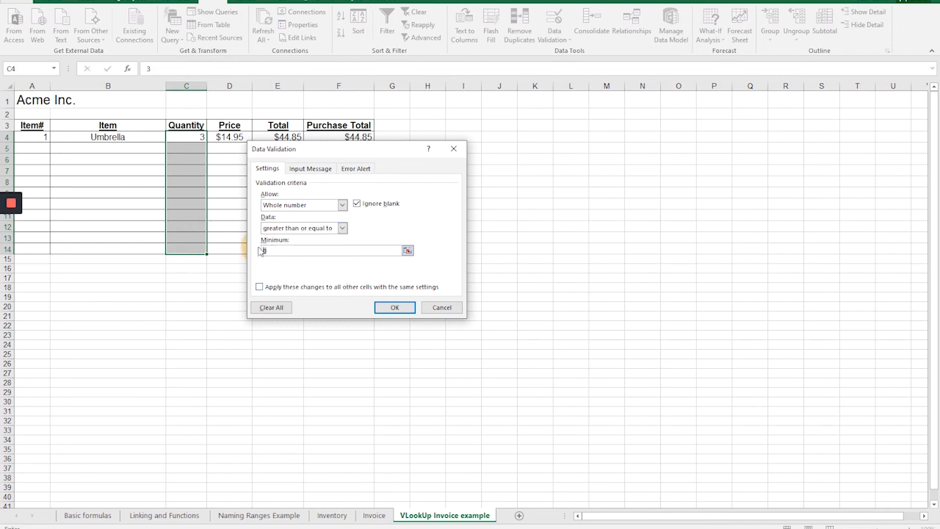
{"action": "left_click", "coordinate": [341, 228]}
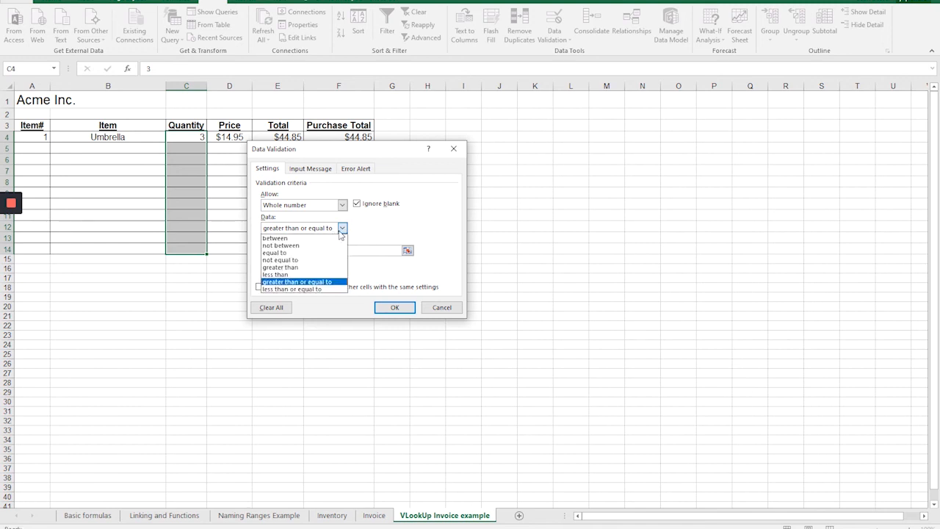
{"action": "left_click", "coordinate": [291, 284]}
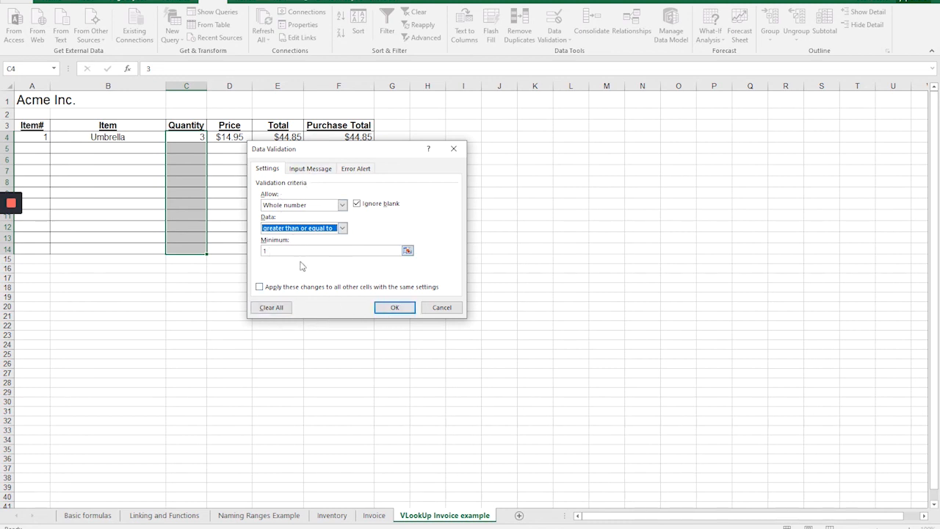
Step: Add an input message titled "How many do you want?" with the text "This is where you'd type in the # of your order"
{"action": "left_click", "coordinate": [308, 169]}
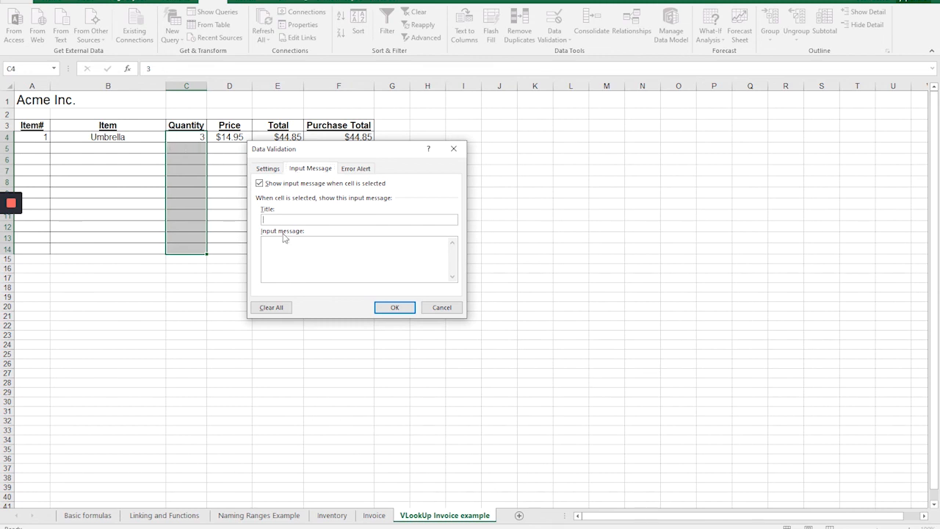
{"action": "type", "text": "How many"}
{"action": "type", "text": " do you want?"}
{"action": "type", "text": "This is "}
{"action": "type", "text": "where you'd type"}
{"action": "type", "text": " in the "}
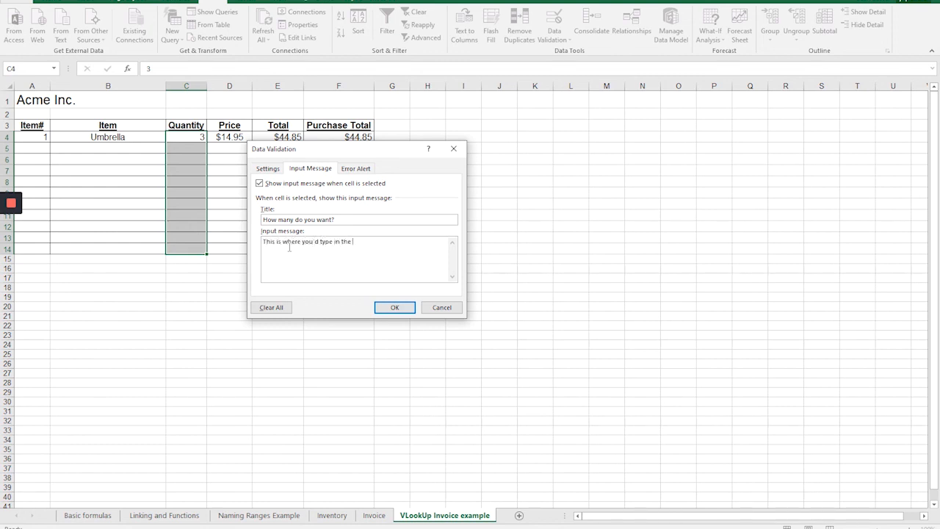
{"action": "type", "text": "# of your order"}
Step: Try the Information style for the validation's error alert, and set the style back to Stop
{"action": "left_click", "coordinate": [356, 171]}
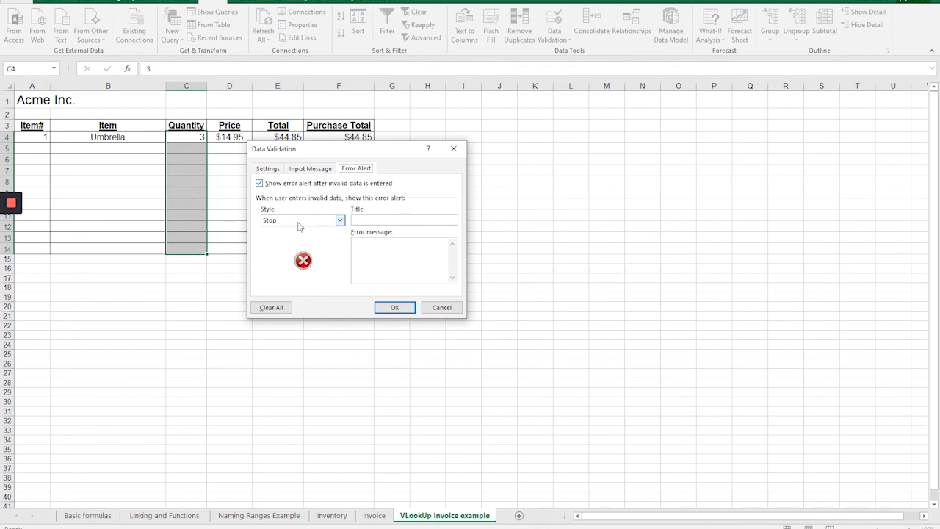
{"action": "left_click", "coordinate": [341, 221]}
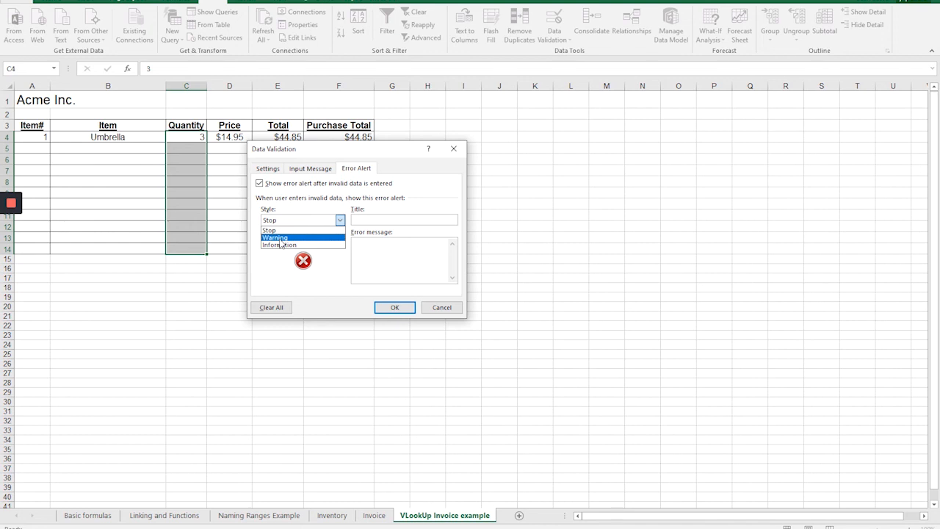
{"action": "left_click", "coordinate": [279, 245]}
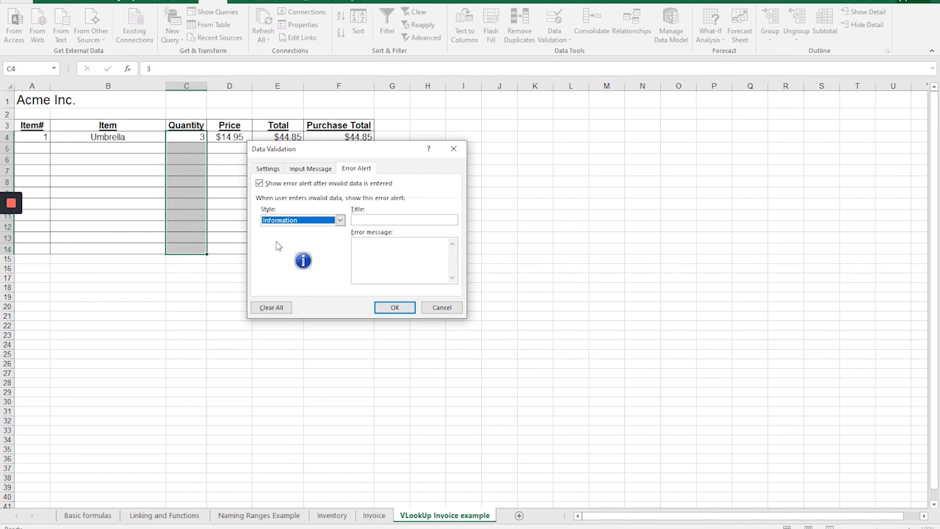
{"action": "left_click", "coordinate": [287, 220]}
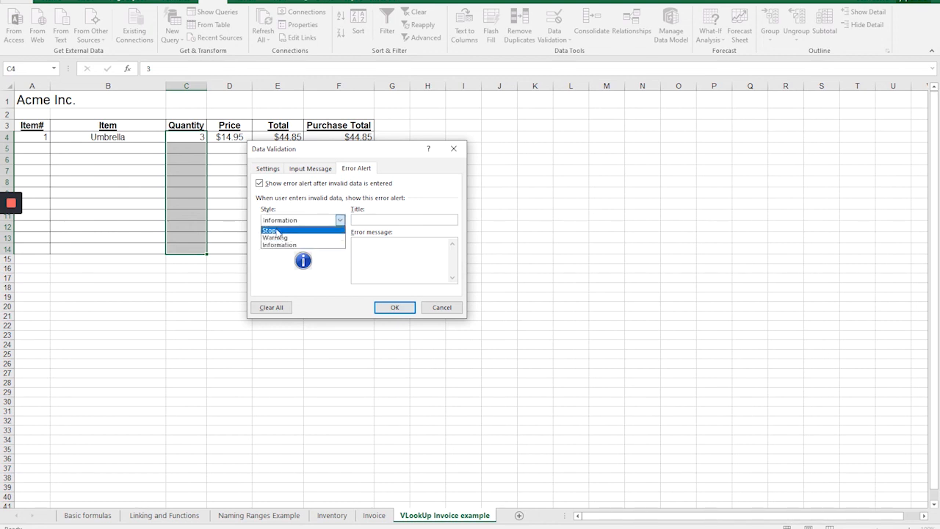
{"action": "left_click", "coordinate": [276, 228]}
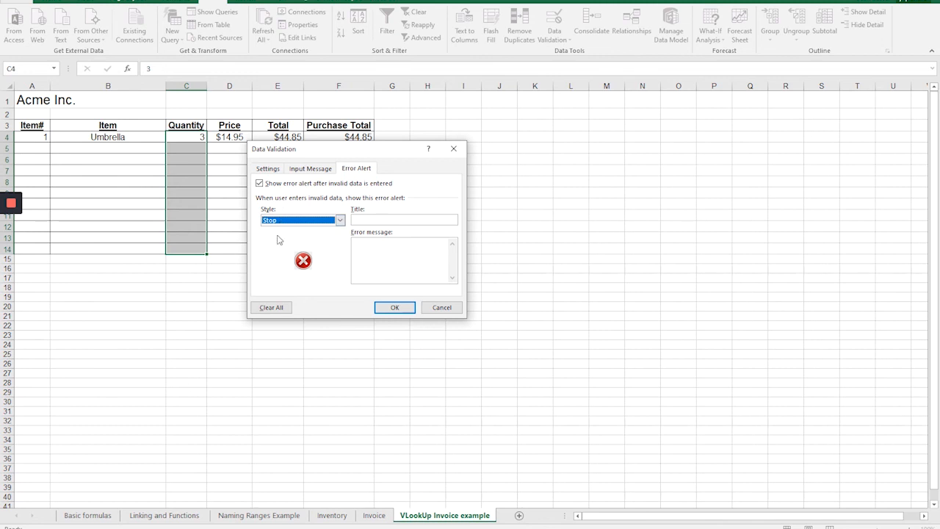
Step: Title the error alert "That's not a number!" with the message "You need to enter in a whole number here!!!" and apply the validation
{"action": "left_click", "coordinate": [374, 219]}
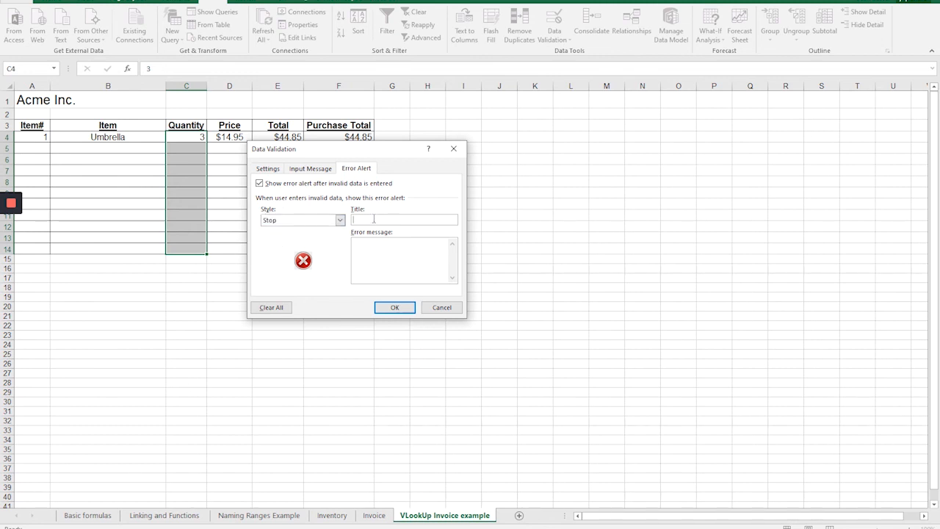
{"action": "type", "text": "That's not a number!"}
{"action": "left_click", "coordinate": [388, 246]}
{"action": "type", "text": "You need to enter"}
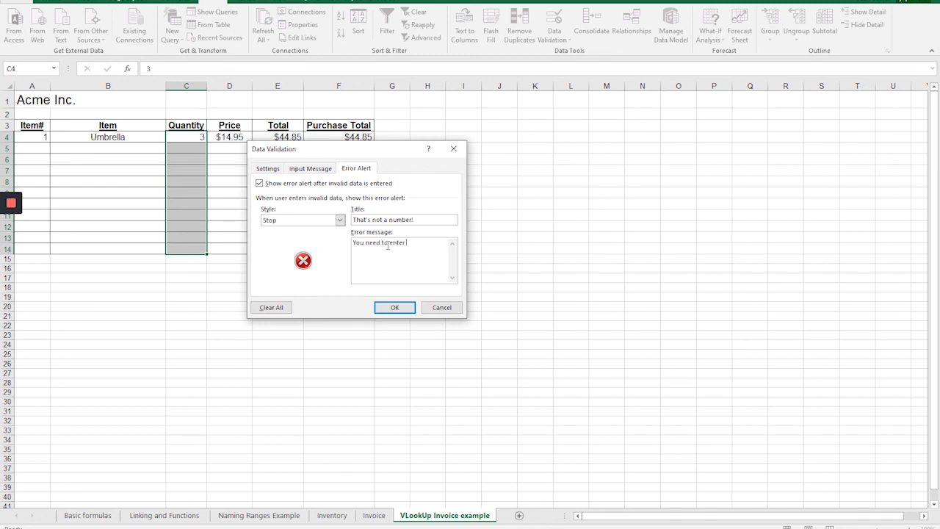
{"action": "type", "text": " in a whole number here!!!"}
{"action": "left_click", "coordinate": [394, 307]}
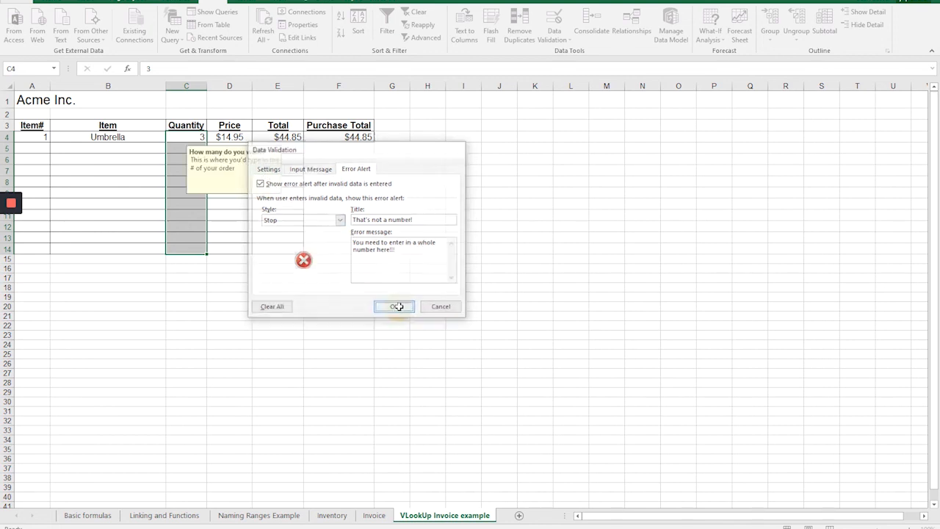
Step: Test the quantity validation by entering "five!" as the Umbrella quantity in cell C4
{"action": "left_click", "coordinate": [145, 140]}
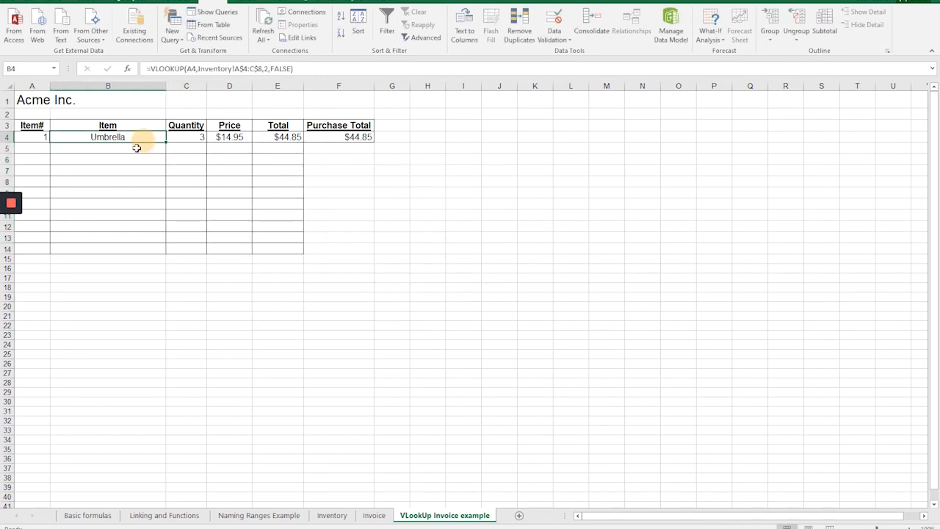
{"action": "left_click", "coordinate": [35, 141]}
{"action": "left_click", "coordinate": [105, 141]}
{"action": "left_click", "coordinate": [186, 138]}
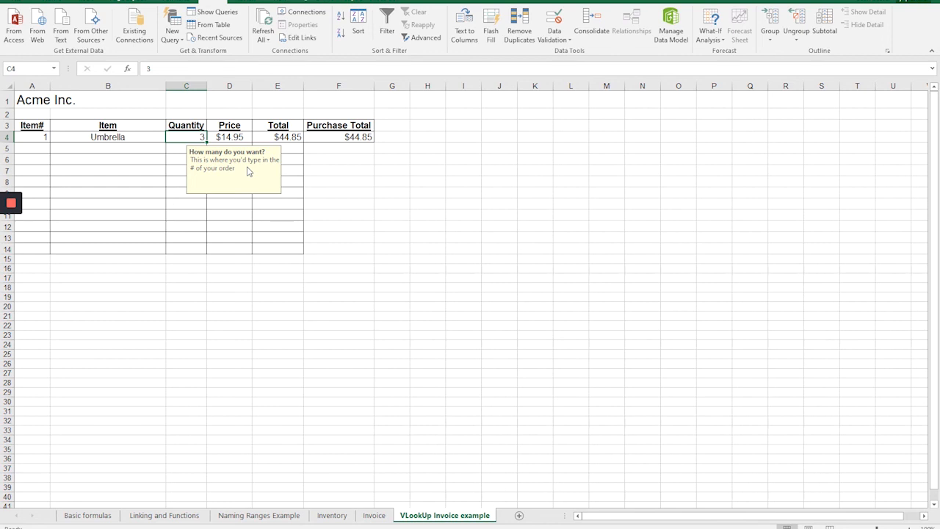
{"action": "type", "text": "five!"}
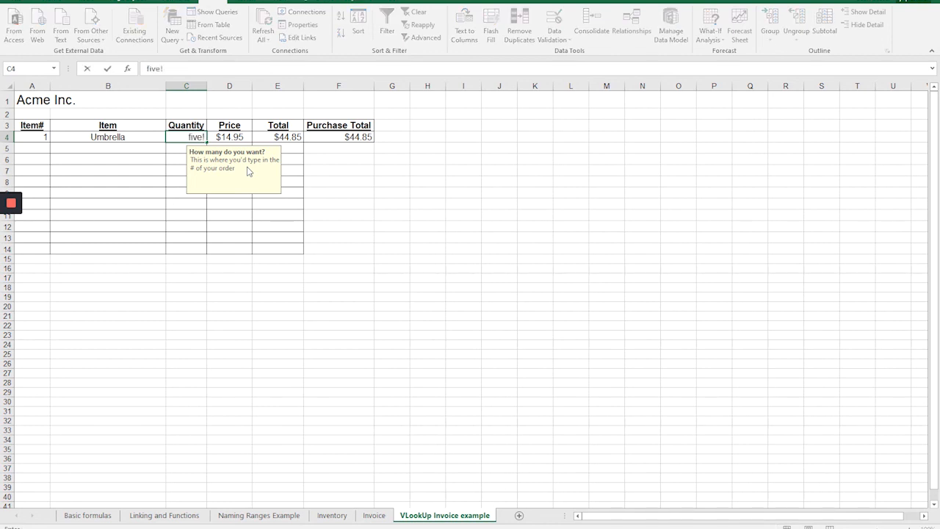
{"action": "key", "text": "Return"}
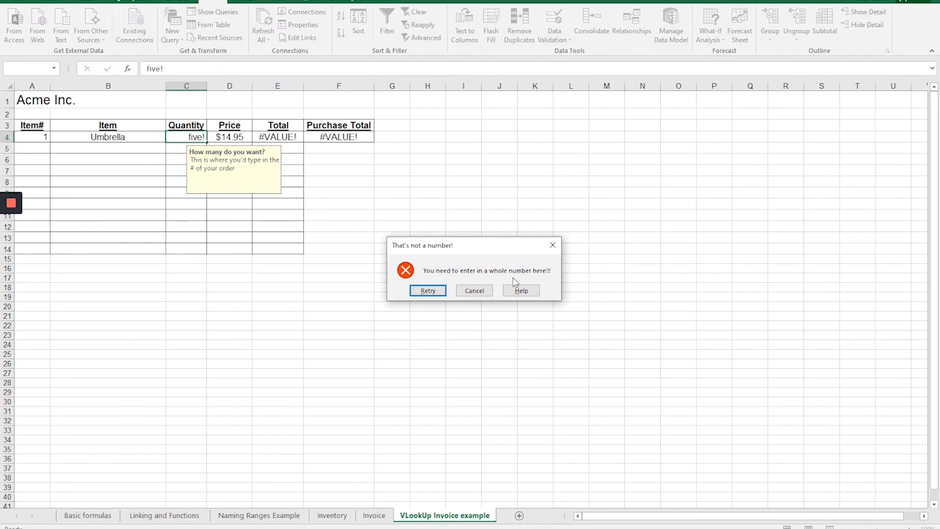
Step: Retry the rejected entry in C4 with a quantity of 5
{"action": "left_click", "coordinate": [428, 291]}
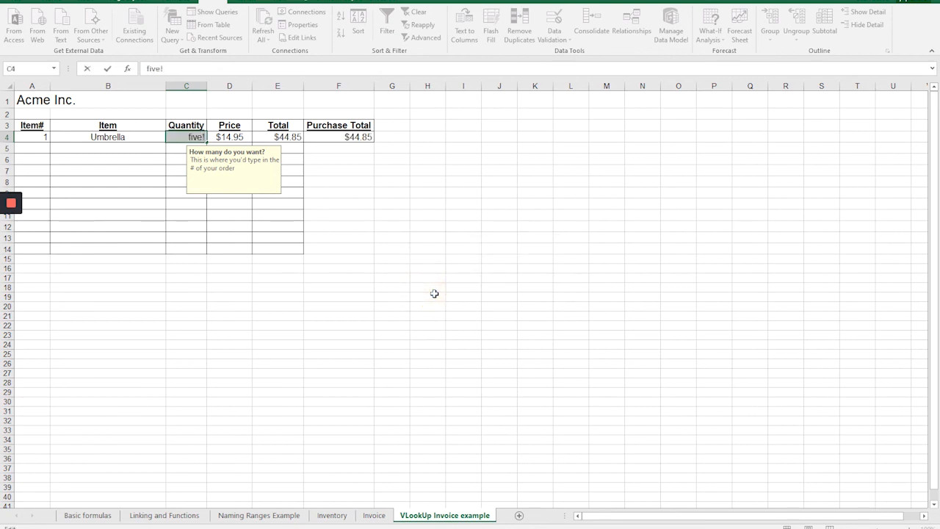
{"action": "type", "text": "5"}
{"action": "key", "text": "Return"}
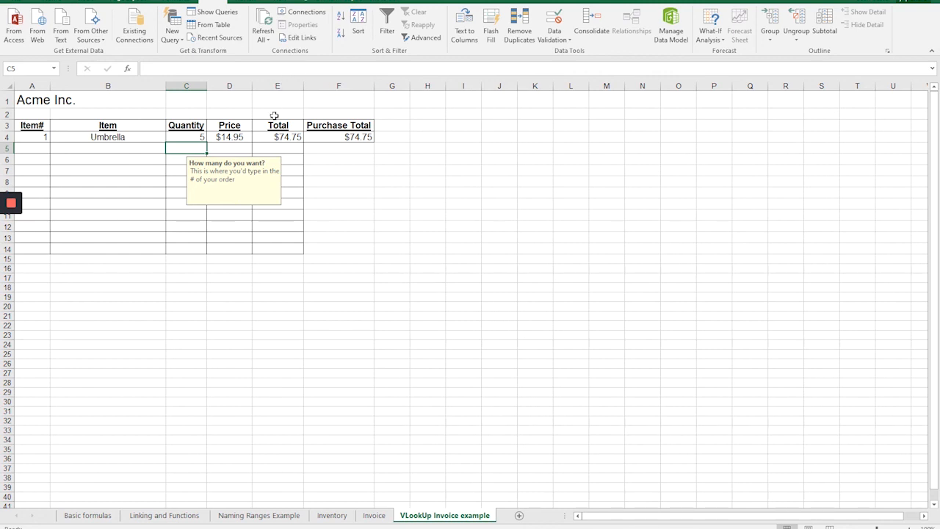
Step: Try italic formatting on the header labels in row 3, and turn it off again
{"action": "left_click", "coordinate": [283, 137]}
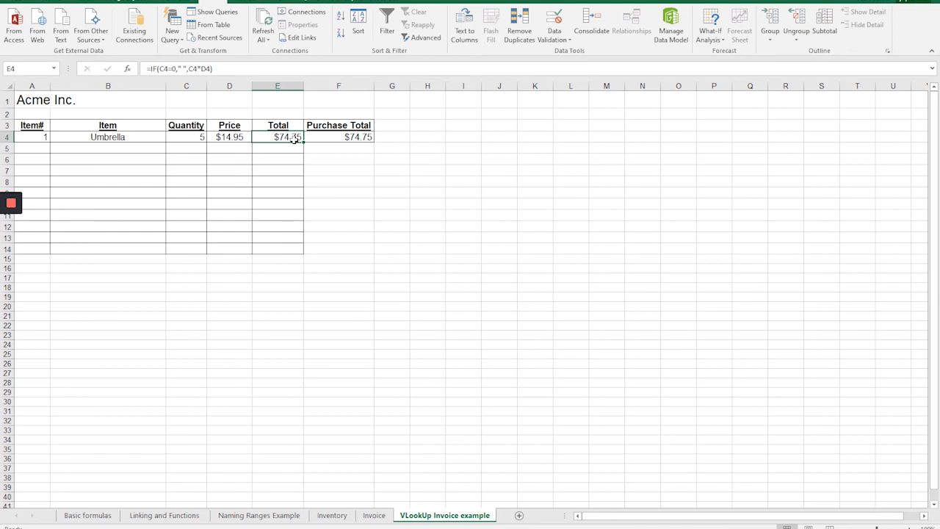
{"action": "left_click", "coordinate": [6, 125]}
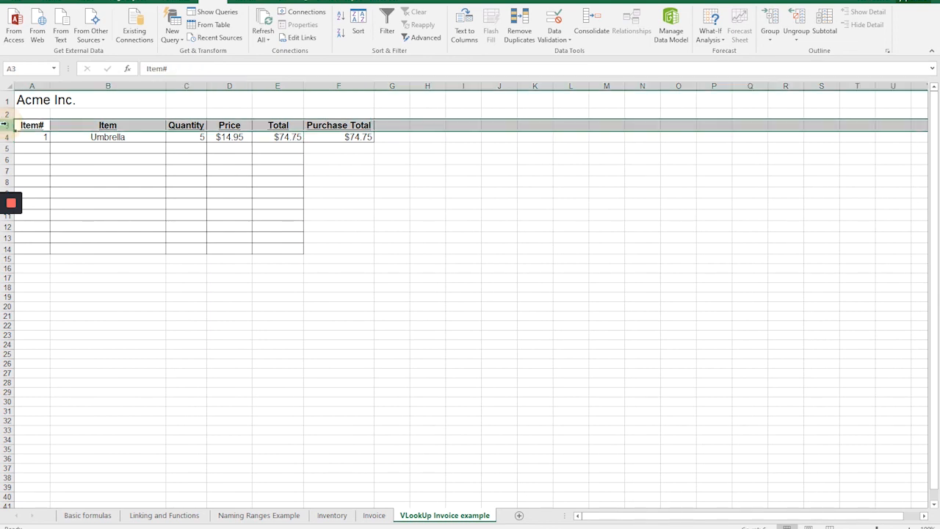
{"action": "left_click", "coordinate": [44, 3]}
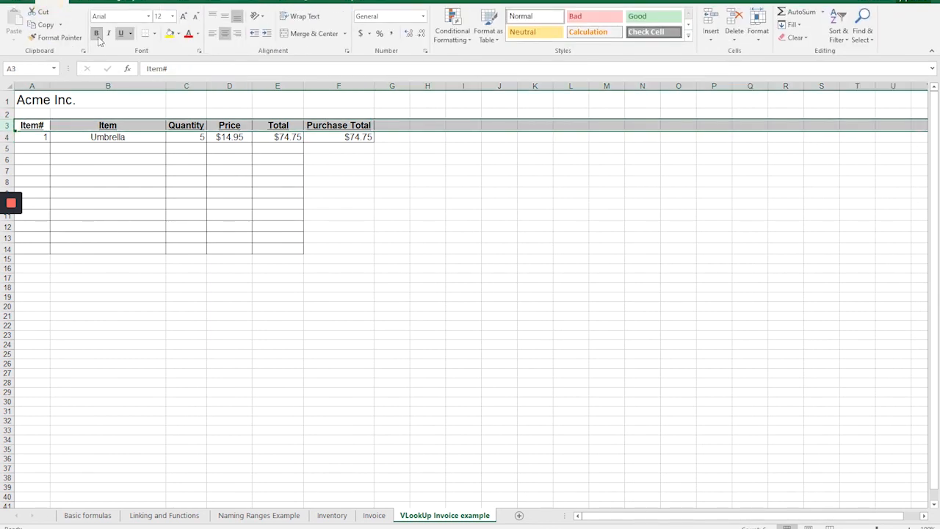
{"action": "left_click", "coordinate": [108, 34]}
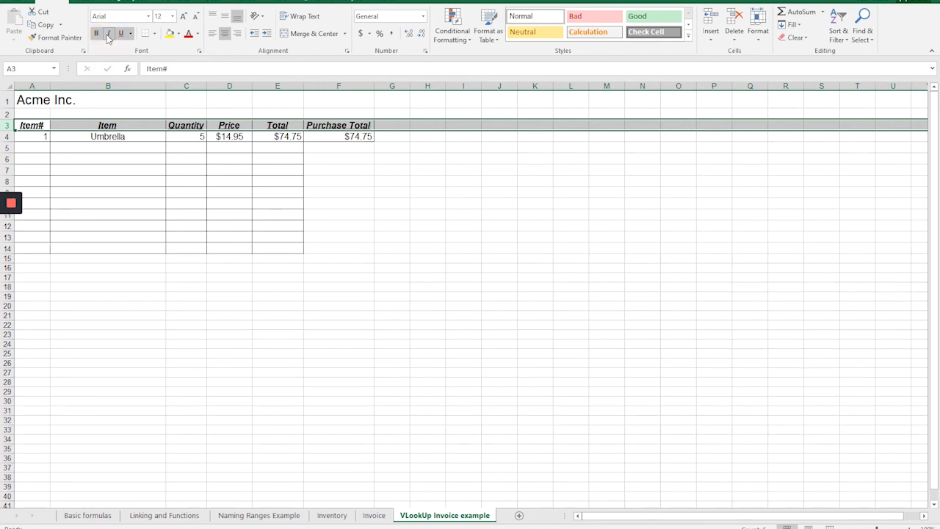
{"action": "left_click", "coordinate": [108, 34]}
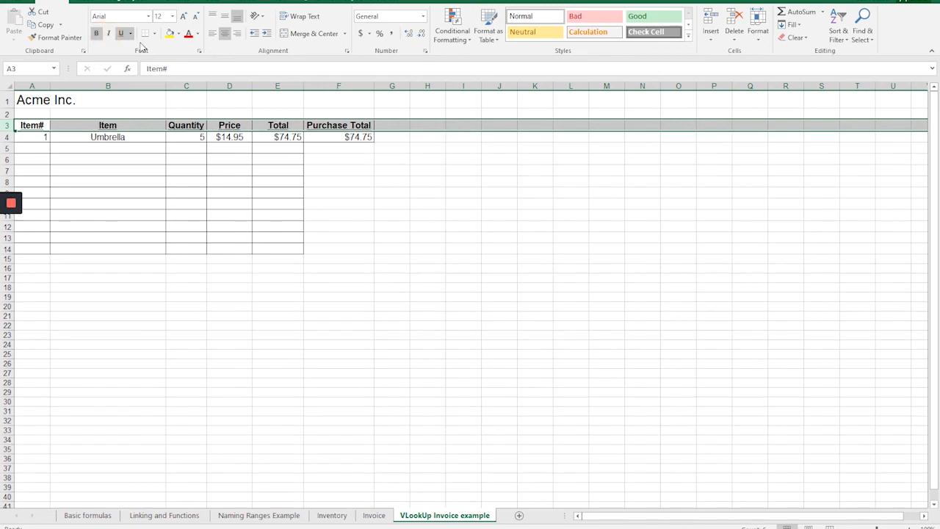
Step: Try a red font color and a larger font size on the row 3 headers, restoring the Automatic color and the original size
{"action": "left_click", "coordinate": [188, 34]}
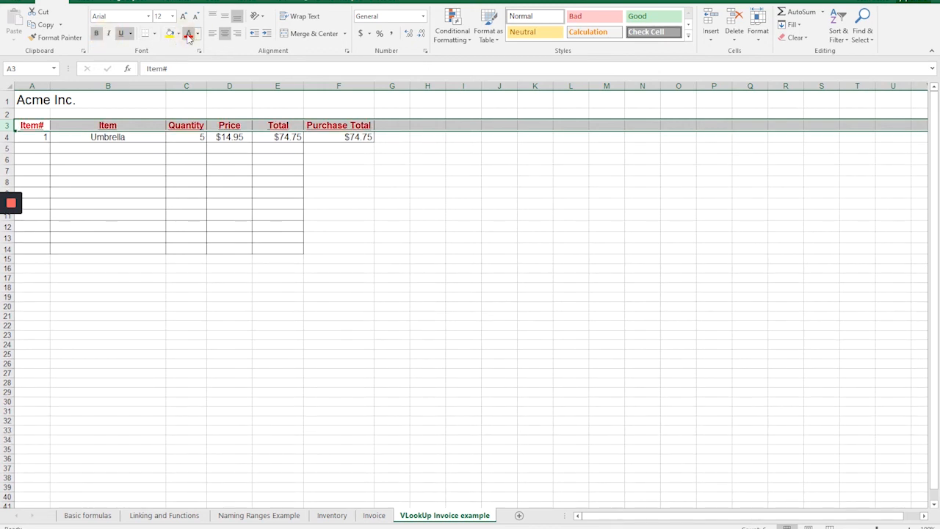
{"action": "left_click", "coordinate": [198, 34]}
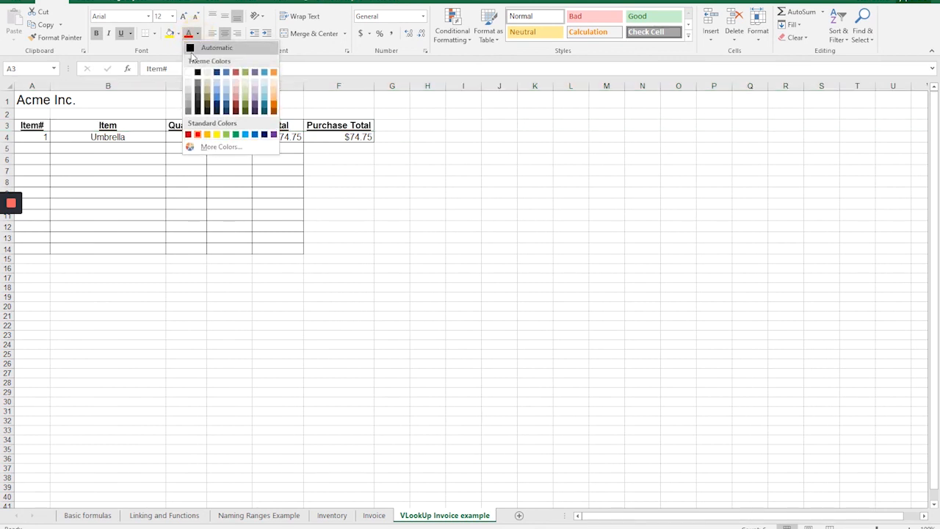
{"action": "left_click", "coordinate": [190, 48]}
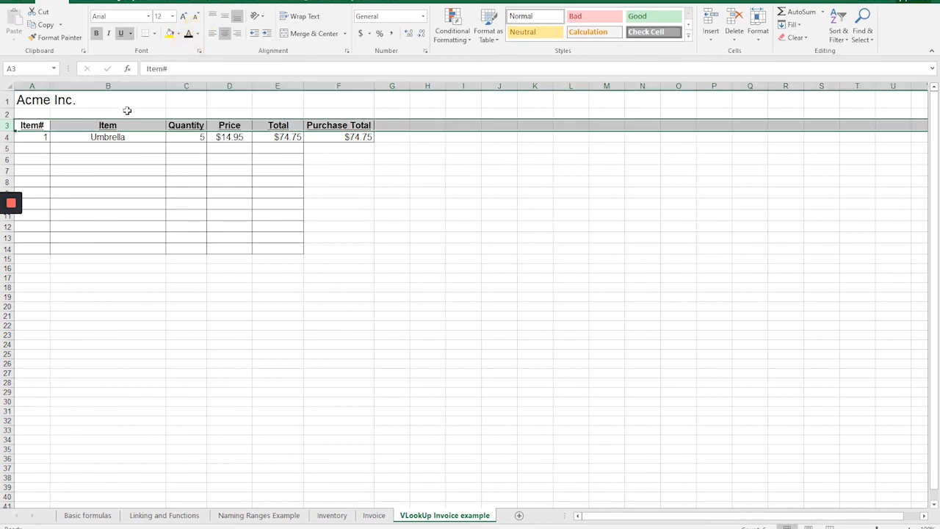
{"action": "left_click", "coordinate": [183, 16]}
{"action": "left_click", "coordinate": [195, 16]}
Step: Start a new conditional formatting rule for the Total cells E4:E14, moving its dialog clear of the data
{"action": "left_click", "coordinate": [277, 137]}
{"action": "left_click_drag", "start_coordinate": [276, 136], "coordinate": [287, 246]}
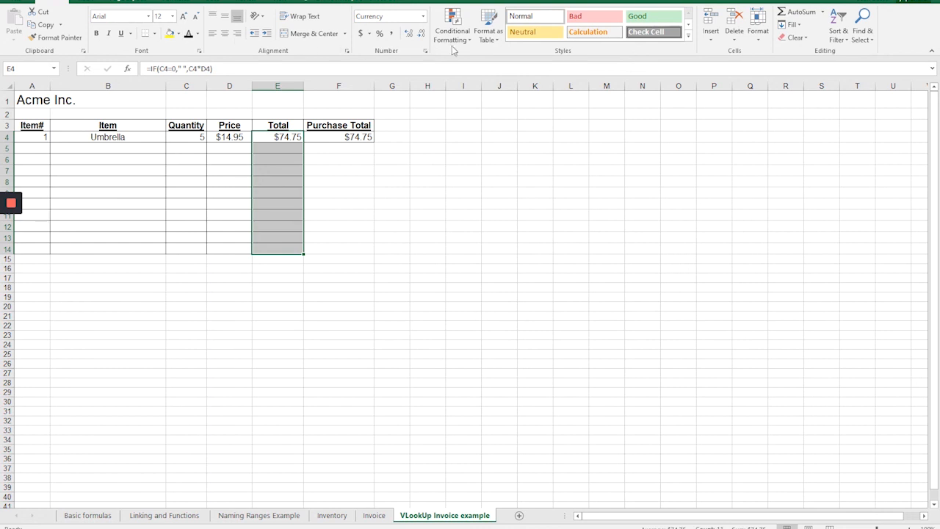
{"action": "left_click", "coordinate": [461, 41]}
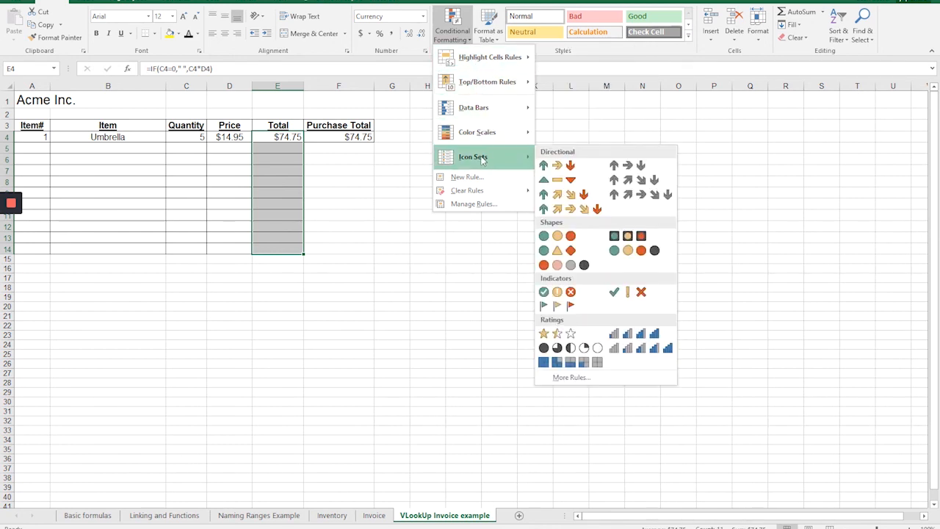
{"action": "mouse_move", "coordinate": [470, 60]}
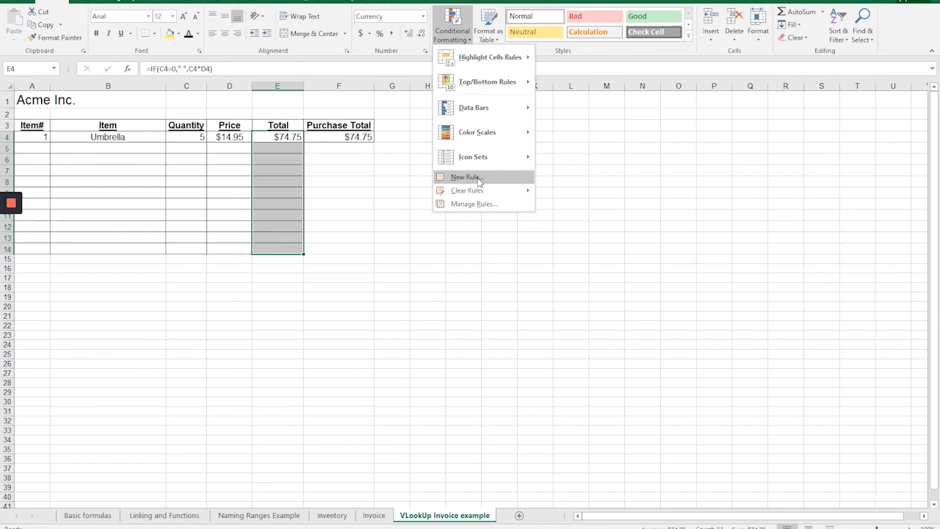
{"action": "mouse_move", "coordinate": [472, 144]}
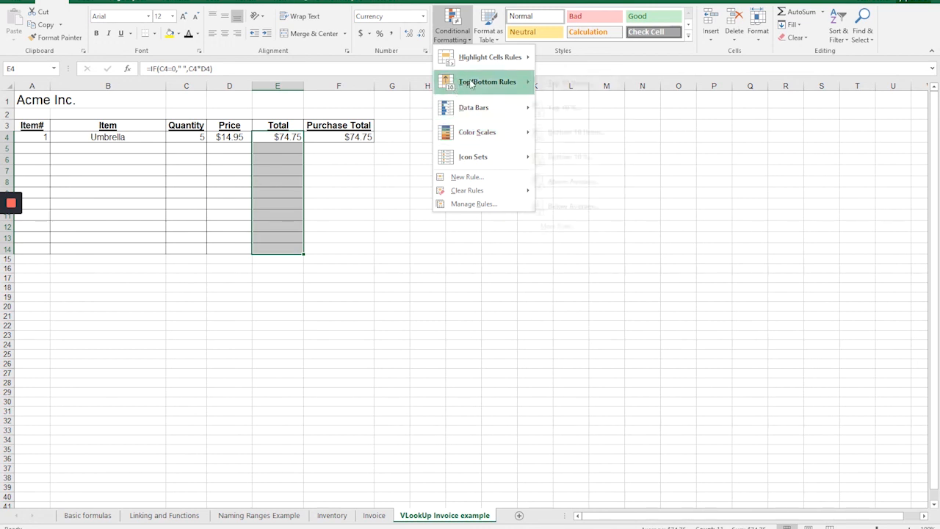
{"action": "mouse_move", "coordinate": [474, 83]}
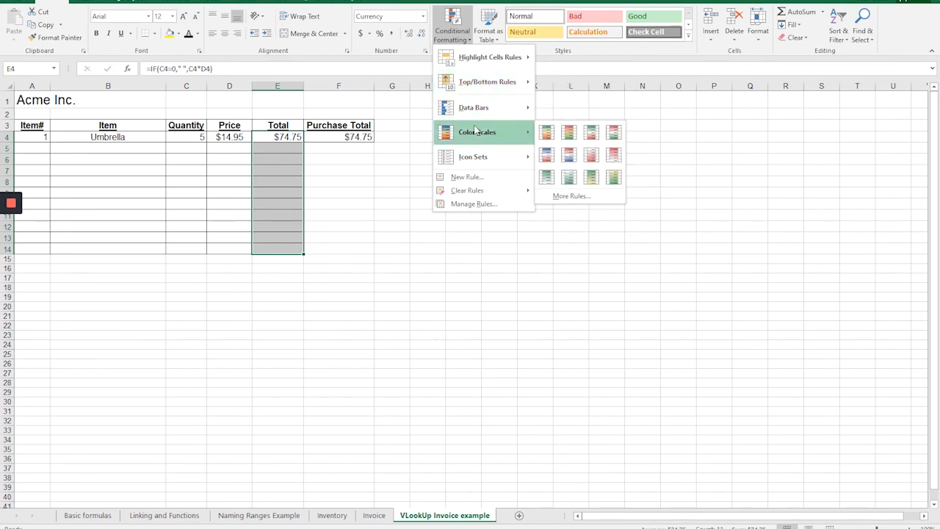
{"action": "left_click", "coordinate": [468, 177]}
{"action": "left_click_drag", "start_coordinate": [328, 149], "coordinate": [525, 102]}
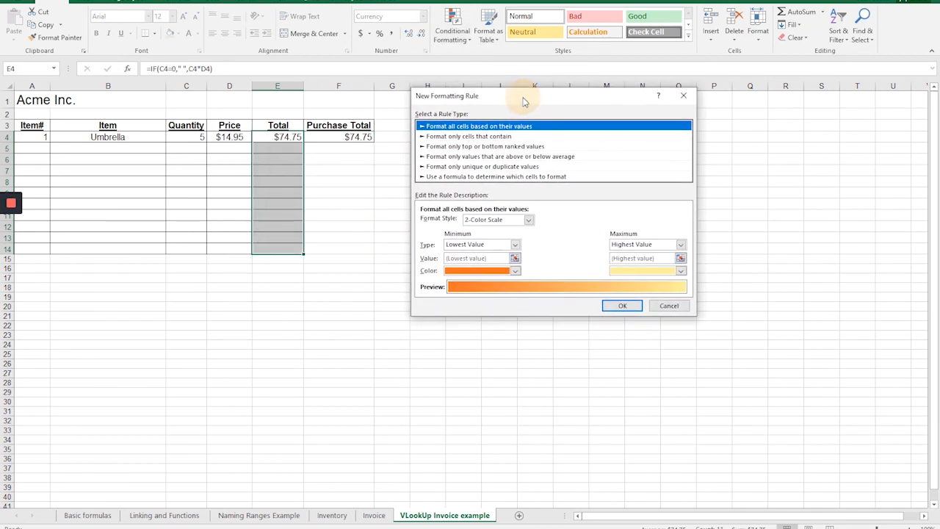
Step: Examine the options of the other rule types, from cells that contain certain values to using a formula
{"action": "left_click", "coordinate": [430, 138]}
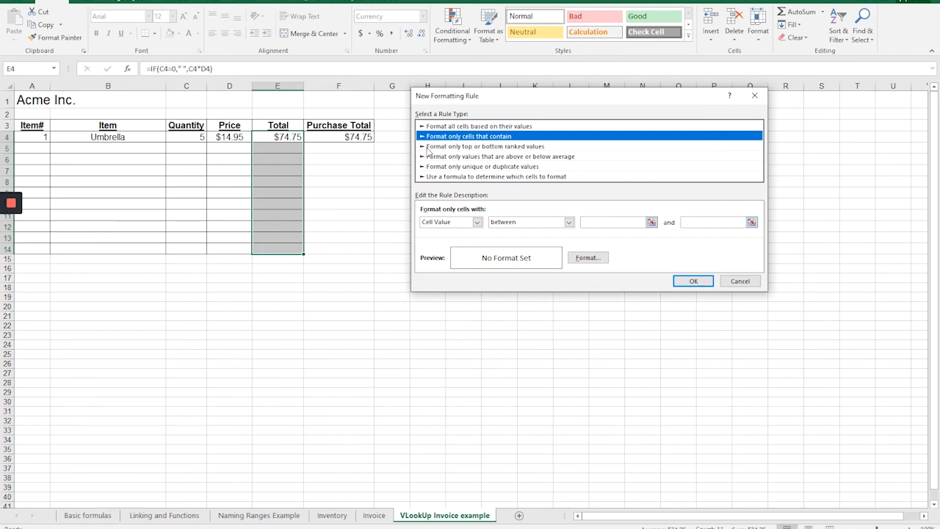
{"action": "left_click", "coordinate": [420, 147]}
{"action": "left_click", "coordinate": [421, 157]}
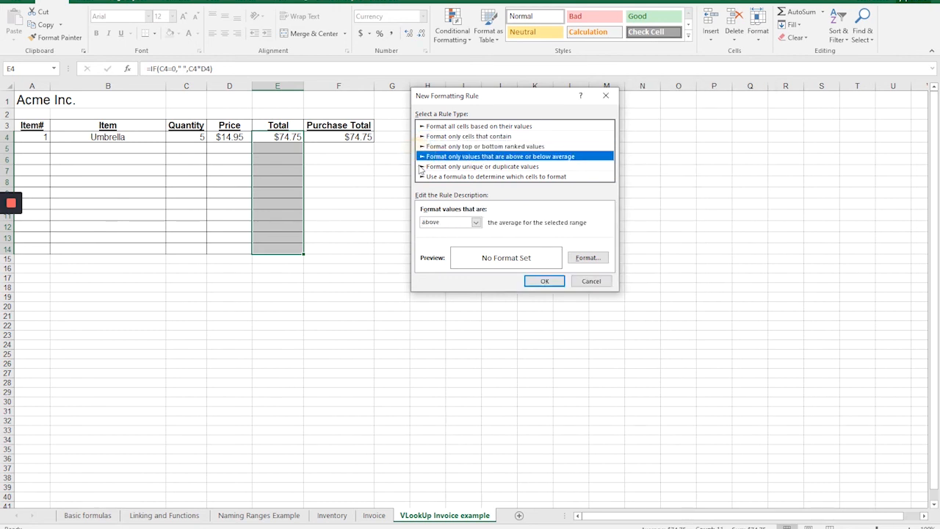
{"action": "left_click", "coordinate": [424, 168]}
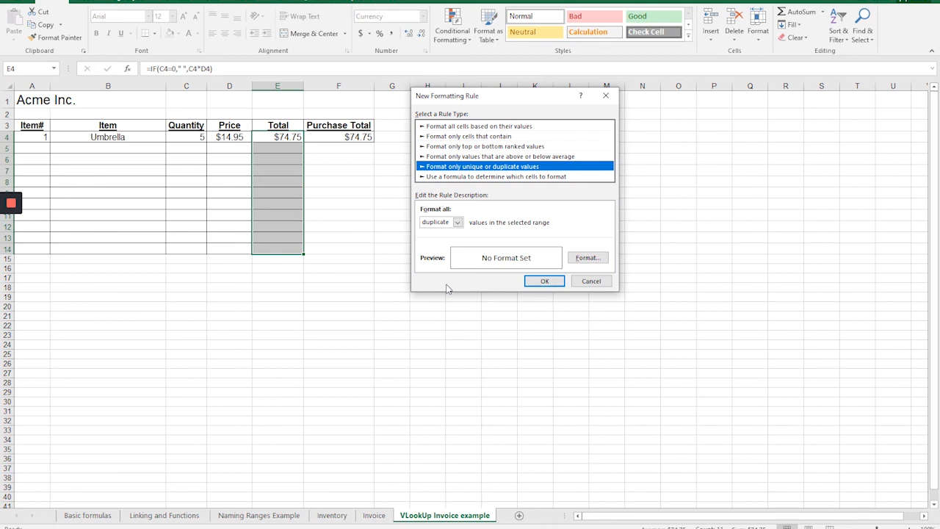
{"action": "left_click", "coordinate": [462, 146]}
{"action": "left_click", "coordinate": [464, 136]}
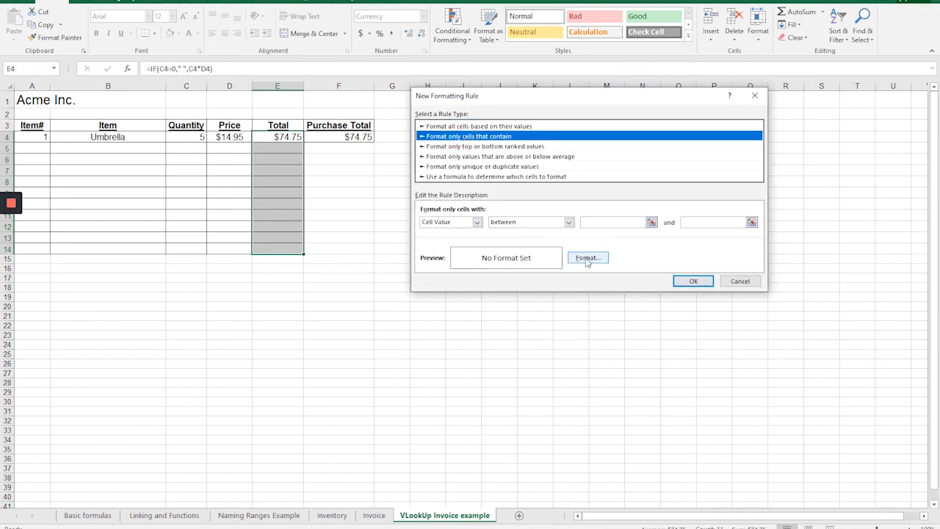
{"action": "left_click", "coordinate": [487, 177]}
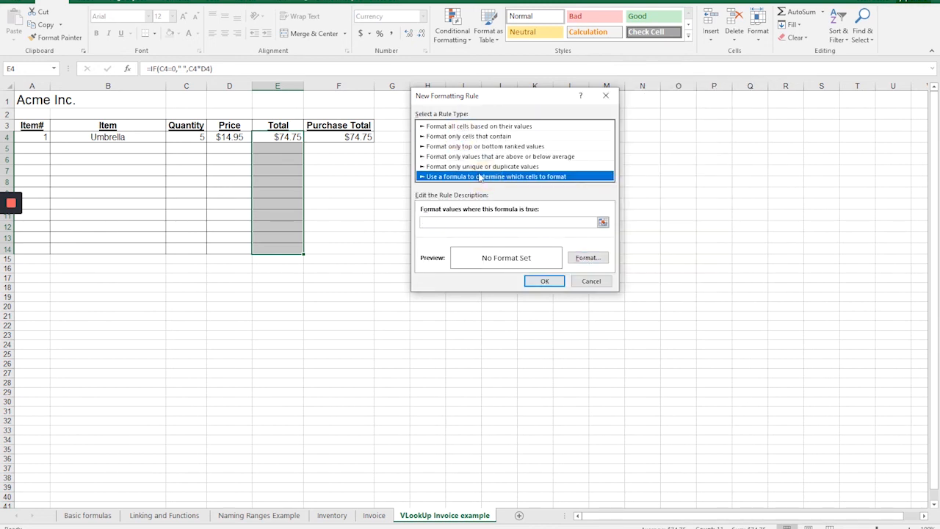
Step: Try the Bold and Bold Italic font styles for a unique or duplicate values rule, and cancel the format
{"action": "left_click", "coordinate": [463, 167]}
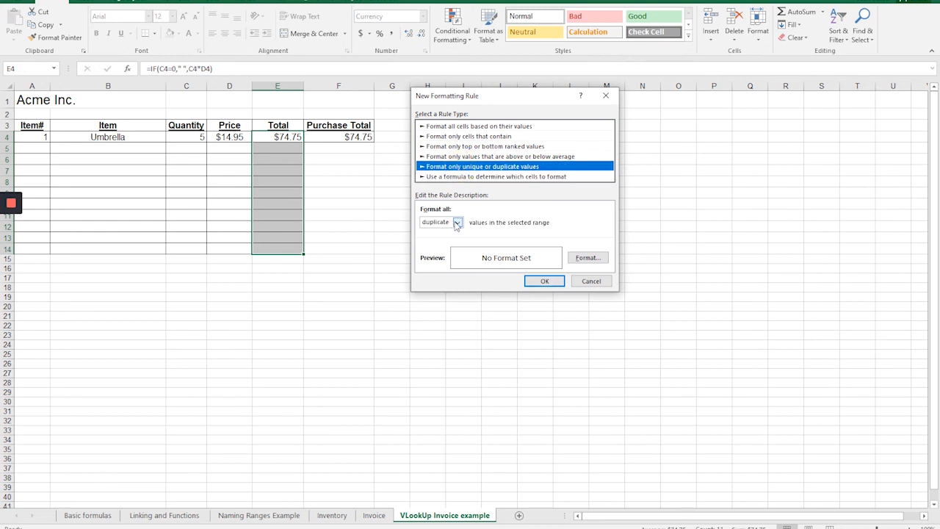
{"action": "left_click", "coordinate": [588, 259]}
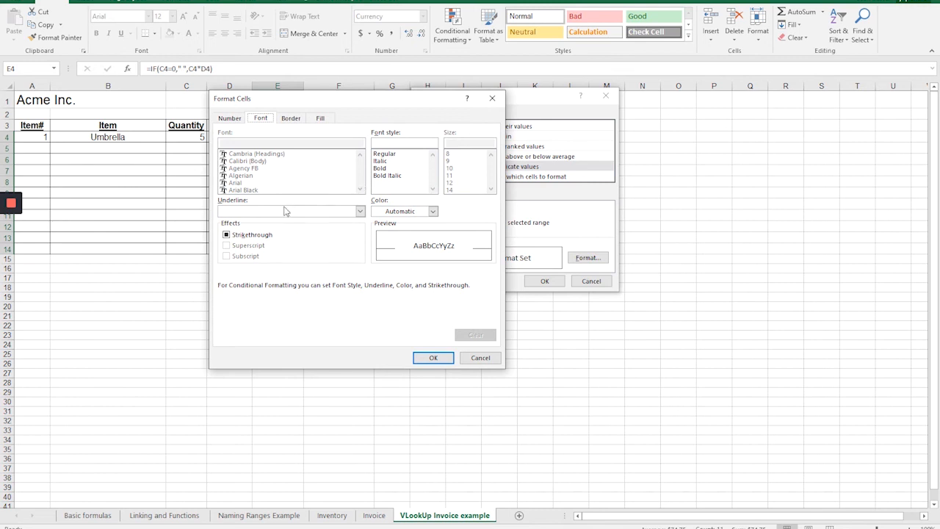
{"action": "left_click", "coordinate": [387, 167]}
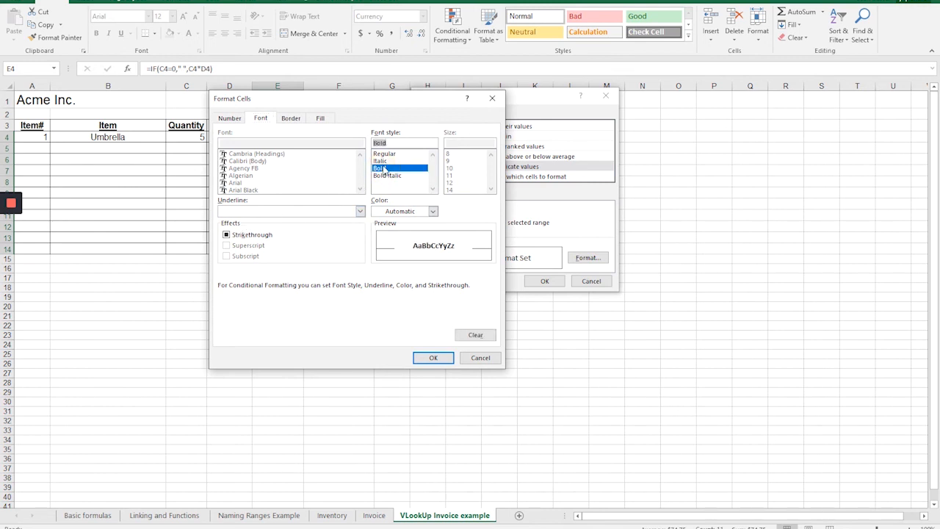
{"action": "left_click", "coordinate": [383, 175]}
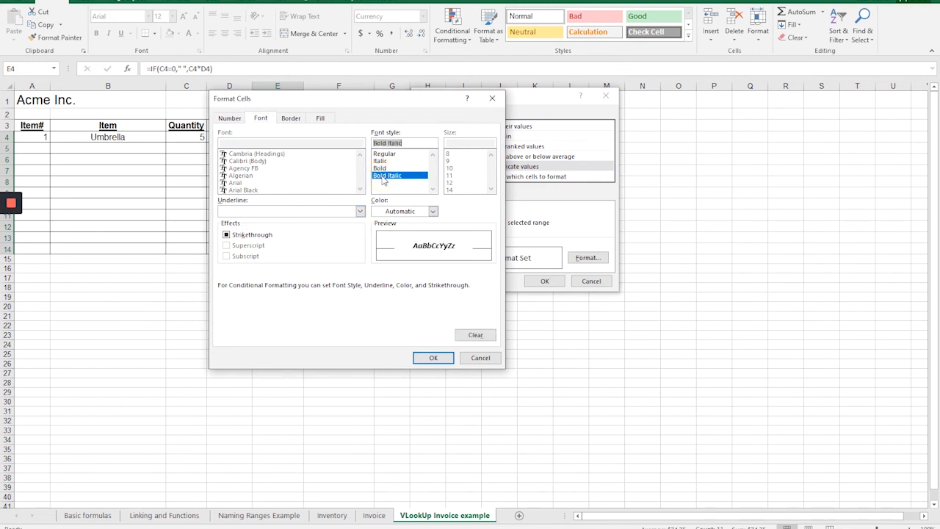
{"action": "left_click", "coordinate": [479, 358]}
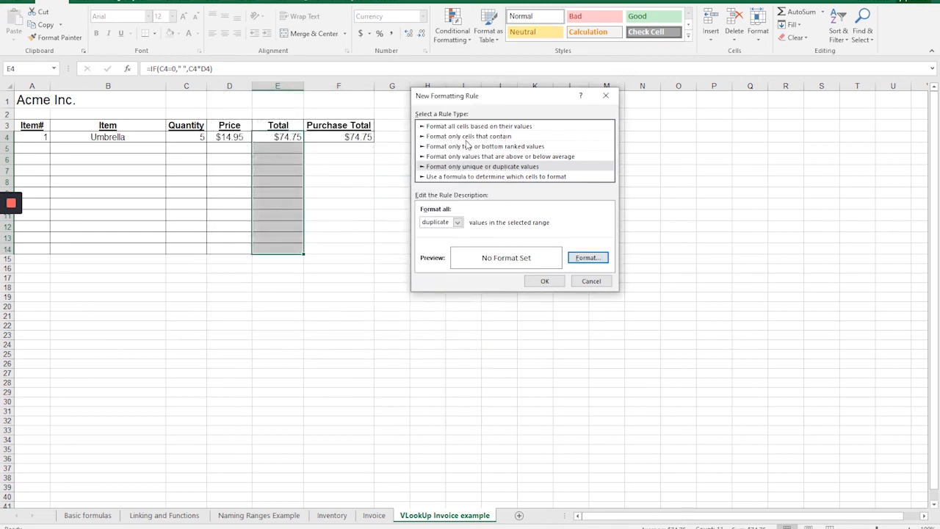
Step: Set the rule to format all cells based on their values with a 3-Color Scale, keeping Lowest Value as the minimum type
{"action": "left_click", "coordinate": [471, 127]}
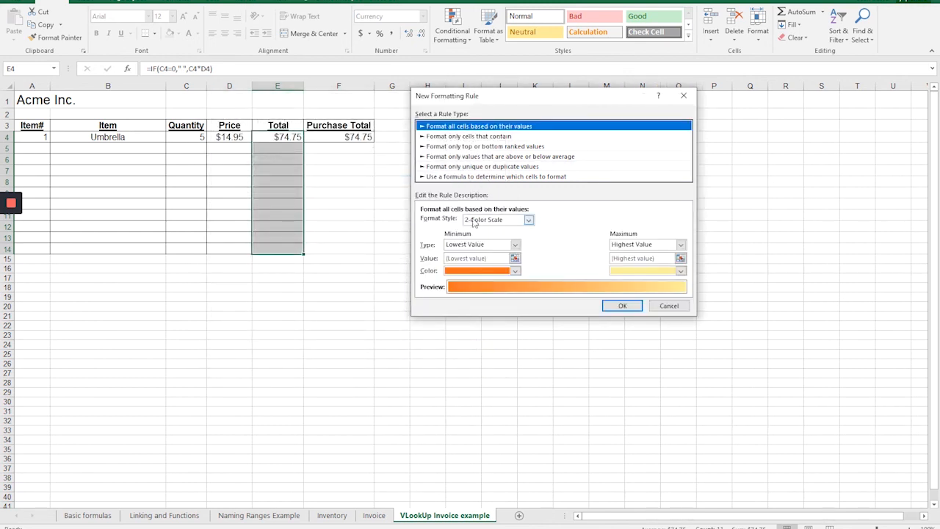
{"action": "left_click", "coordinate": [529, 220]}
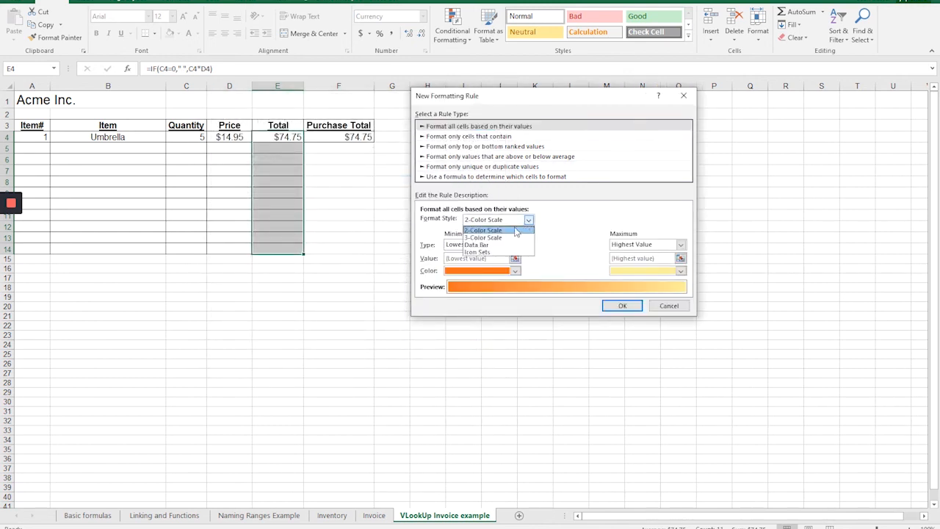
{"action": "left_click", "coordinate": [507, 237]}
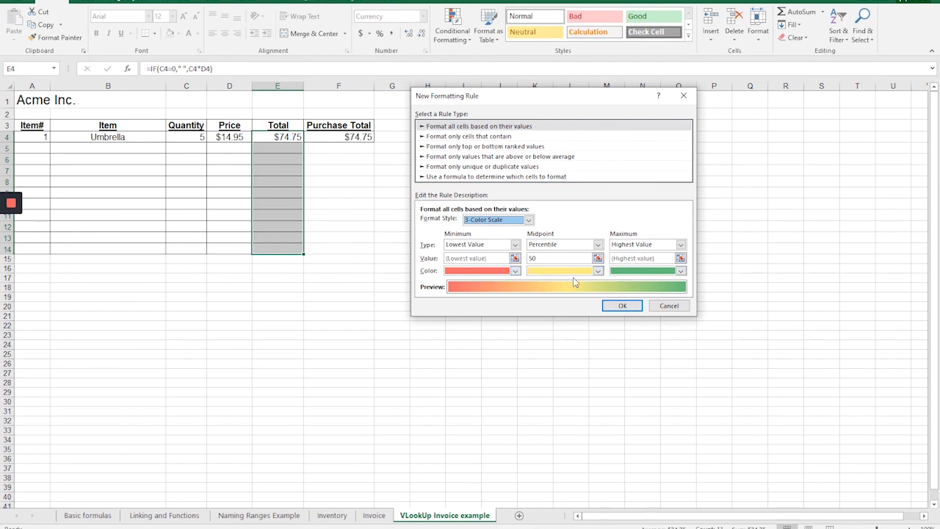
{"action": "left_click", "coordinate": [515, 244]}
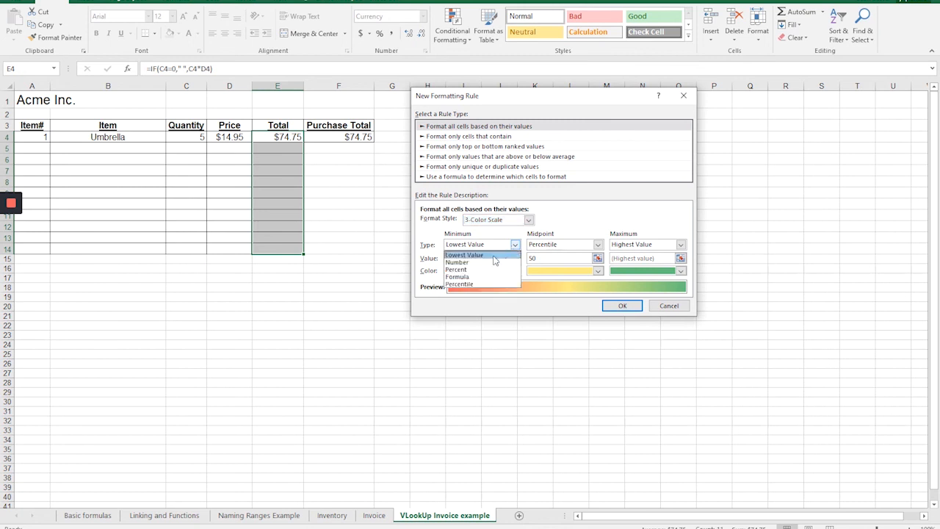
{"action": "left_click", "coordinate": [495, 255]}
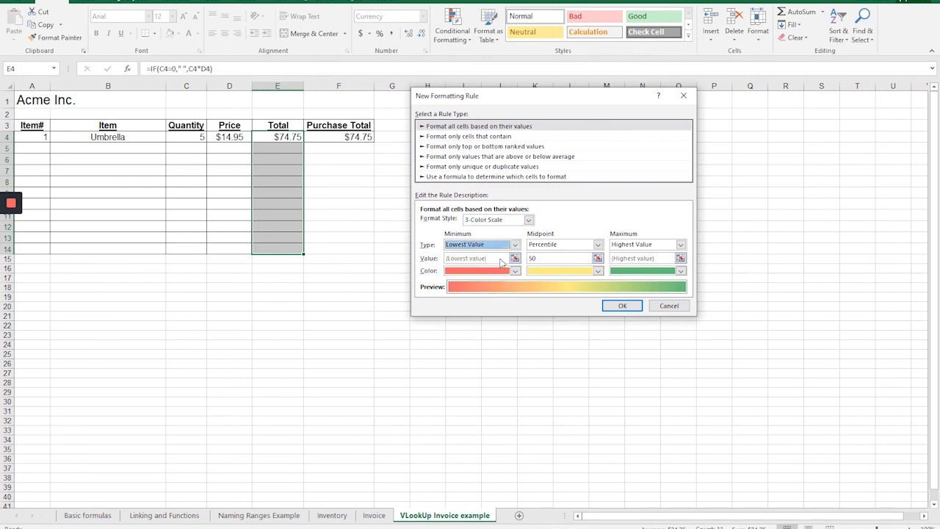
Step: Set the scale's minimum color to blue and change the rule's format style to 2-Color Scale
{"action": "left_click", "coordinate": [515, 270]}
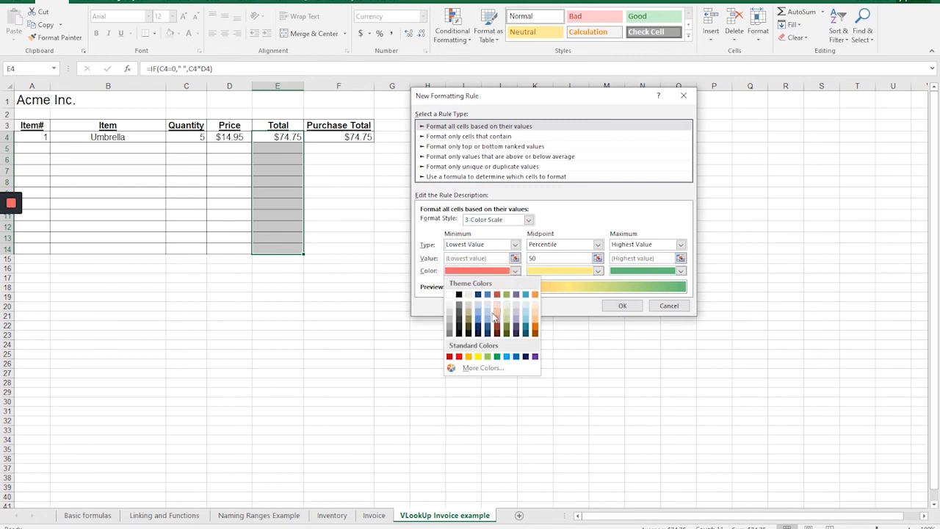
{"action": "left_click", "coordinate": [478, 320]}
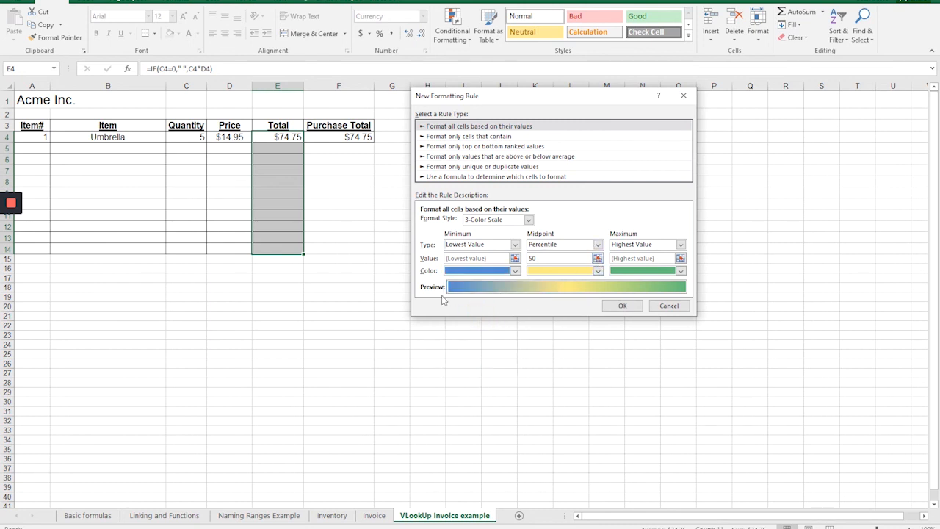
{"action": "left_click", "coordinate": [527, 219]}
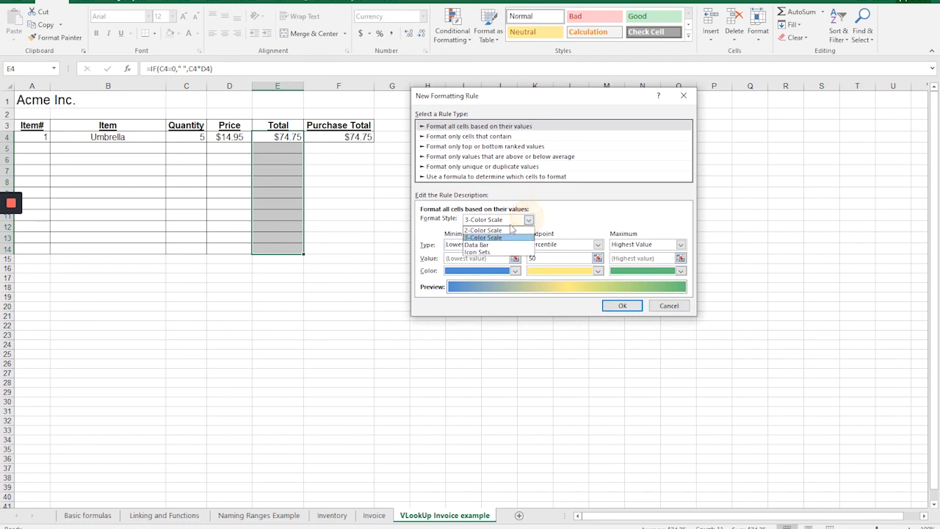
{"action": "left_click", "coordinate": [510, 227]}
{"action": "left_click", "coordinate": [526, 219]}
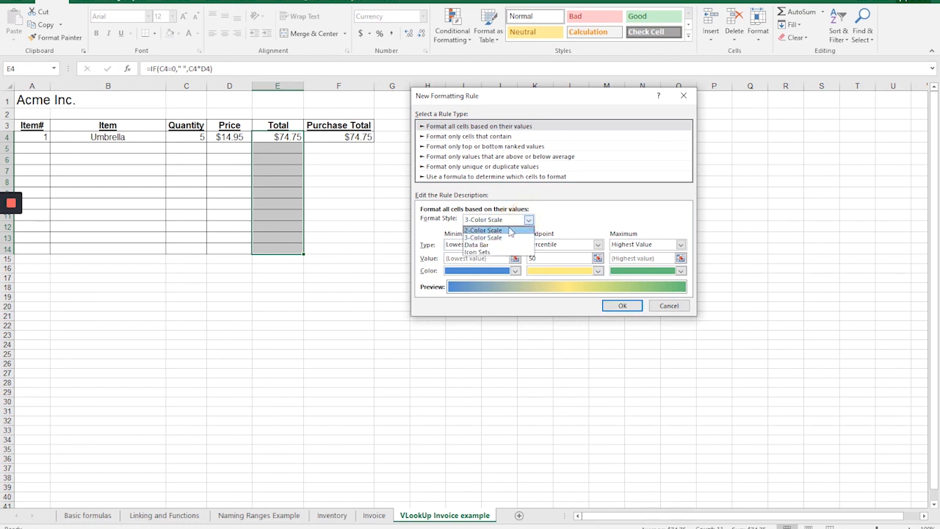
{"action": "left_click", "coordinate": [512, 230]}
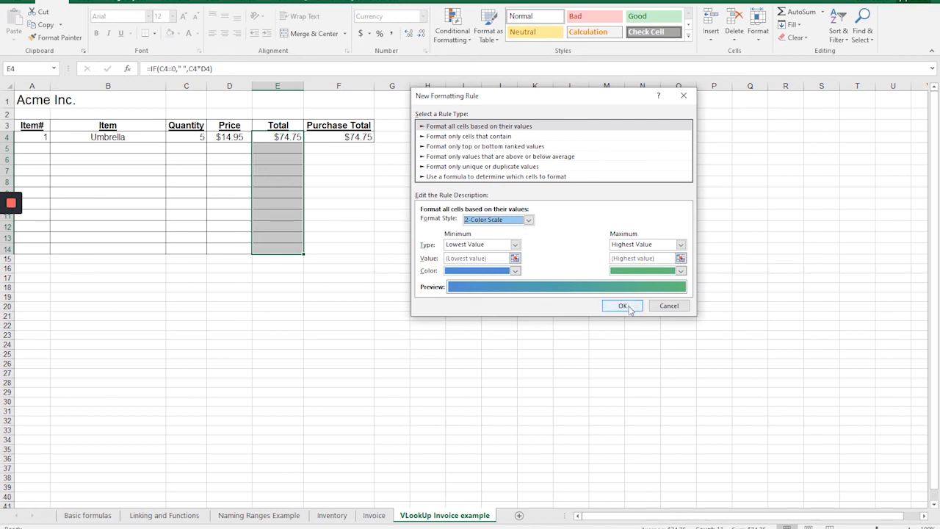
Step: Set the 2-Color Scale's minimum color to standard red and apply the rule to the Total cells
{"action": "left_click", "coordinate": [515, 271]}
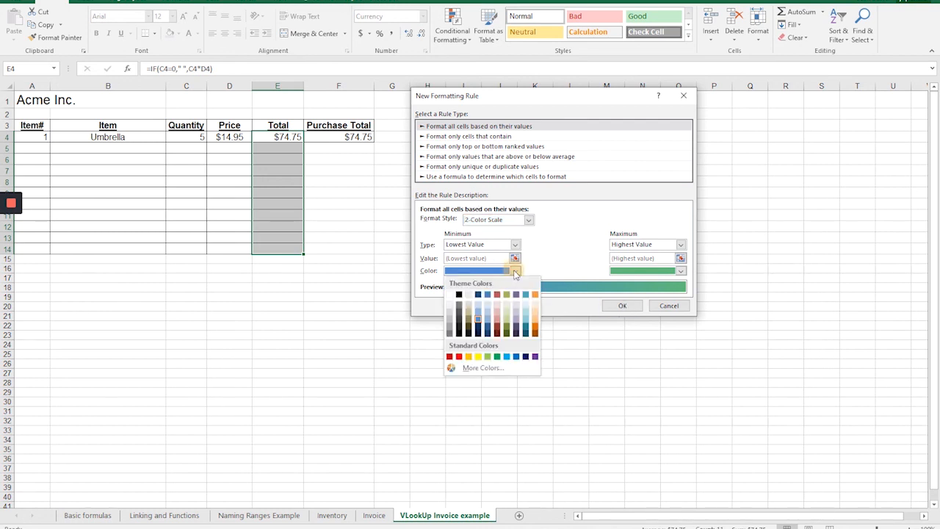
{"action": "left_click", "coordinate": [459, 356]}
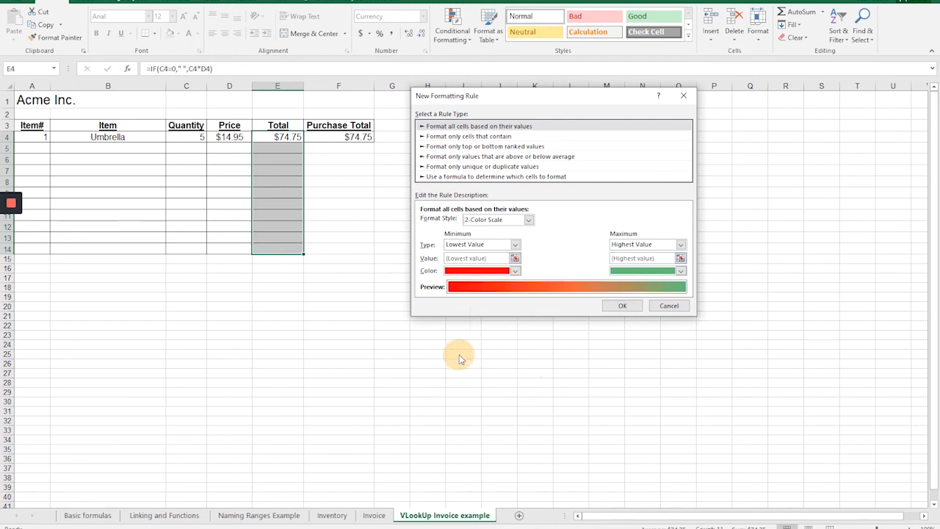
{"action": "left_click", "coordinate": [623, 306]}
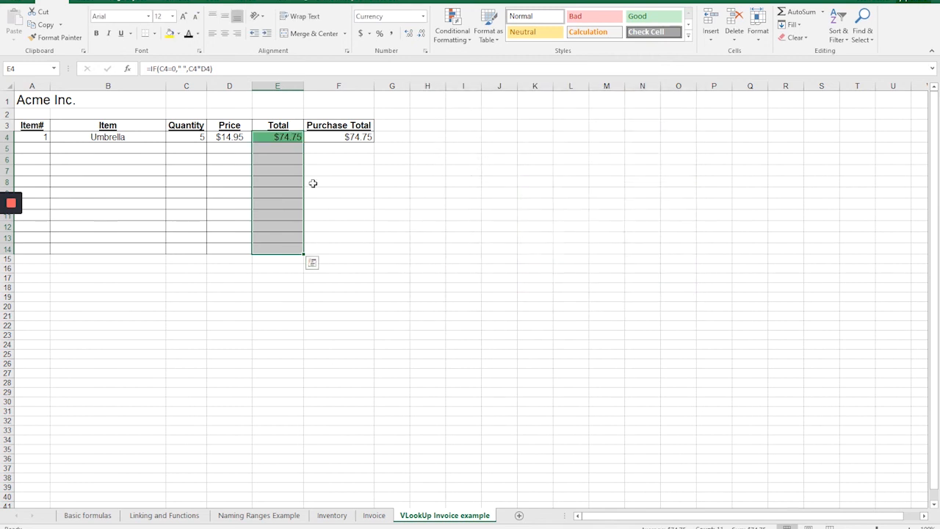
Step: Enter sample totals 2115, 1.075, 503, 1123 and 1568 in cells E5 through E9 to test the color scale
{"action": "left_click", "coordinate": [287, 147]}
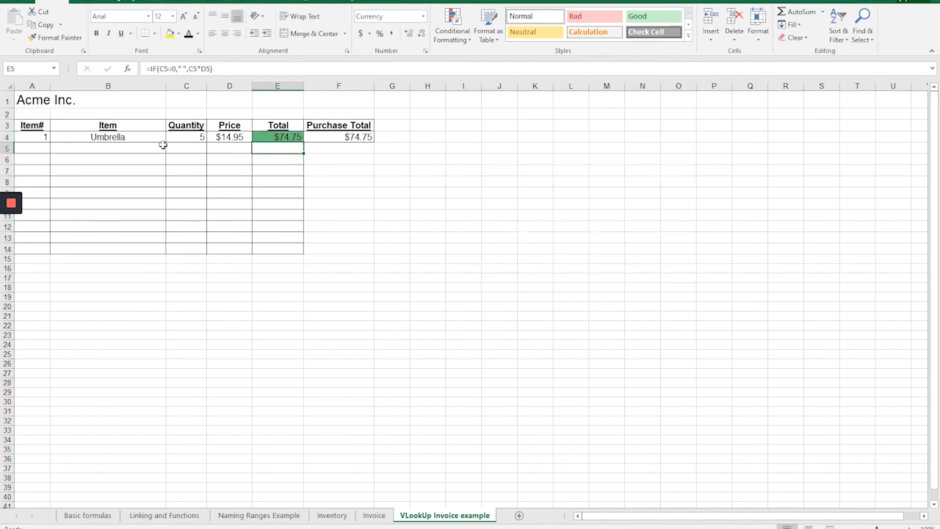
{"action": "type", "text": "2115"}
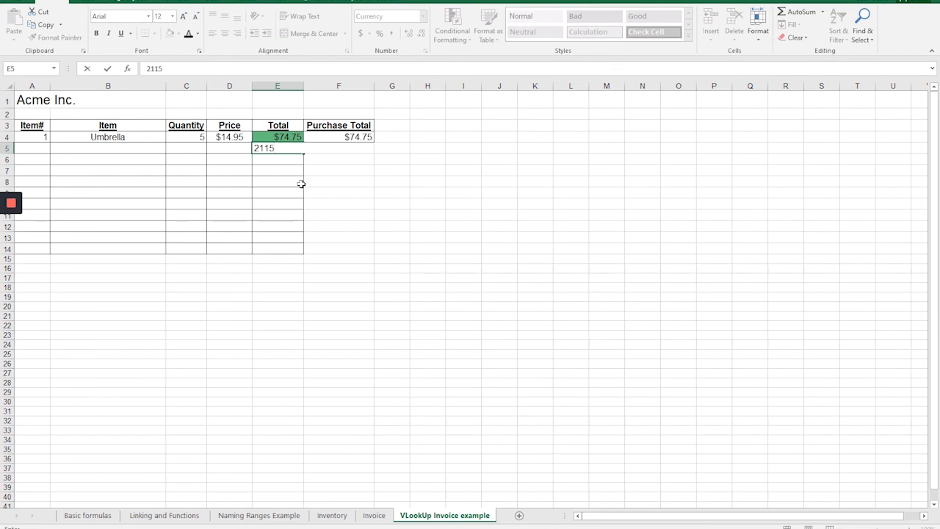
{"action": "key", "text": "Return"}
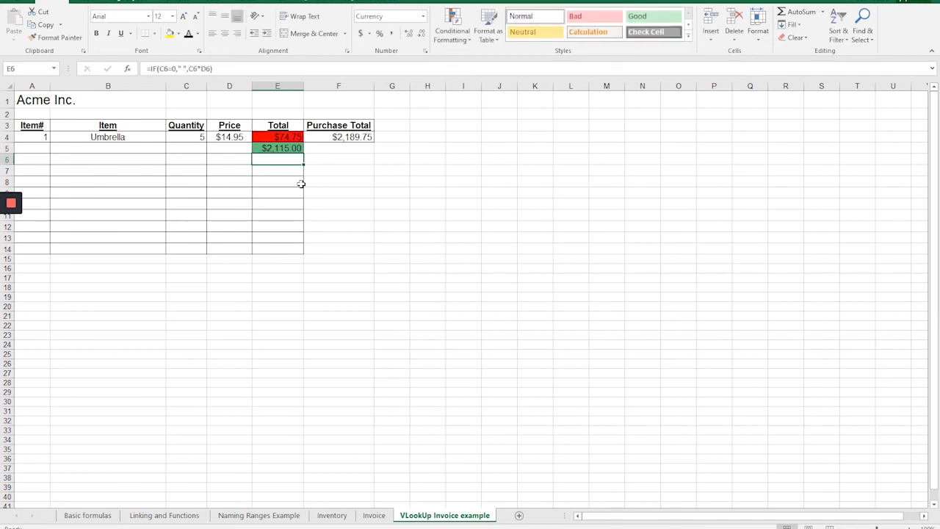
{"action": "type", "text": "1.075"}
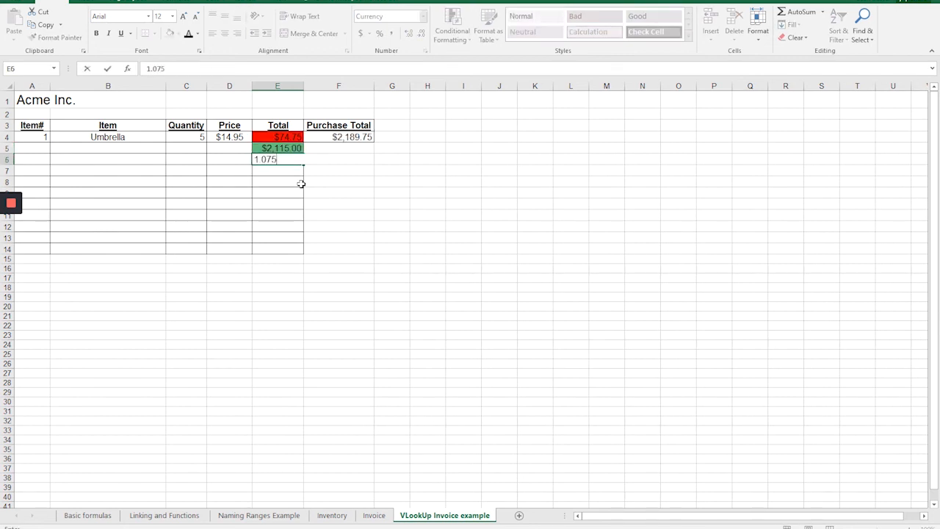
{"action": "key", "text": "Return"}
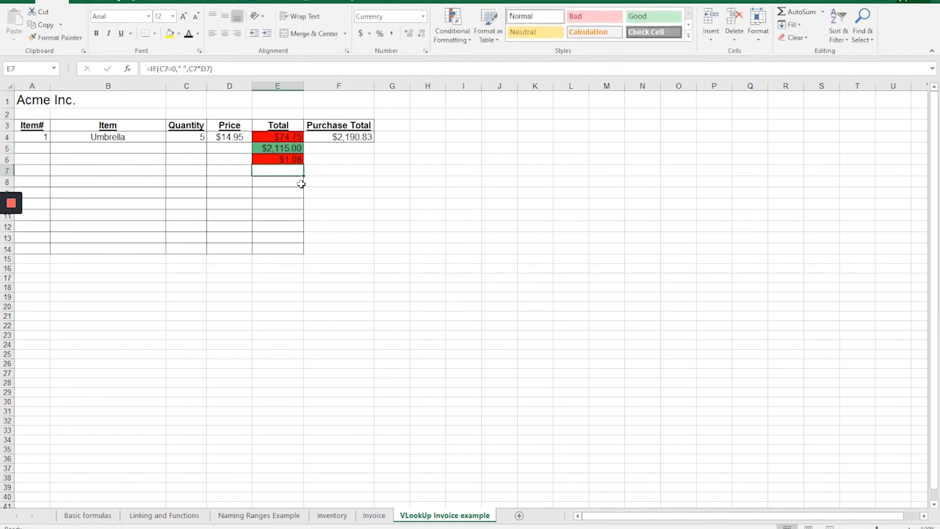
{"action": "type", "text": "5038"}
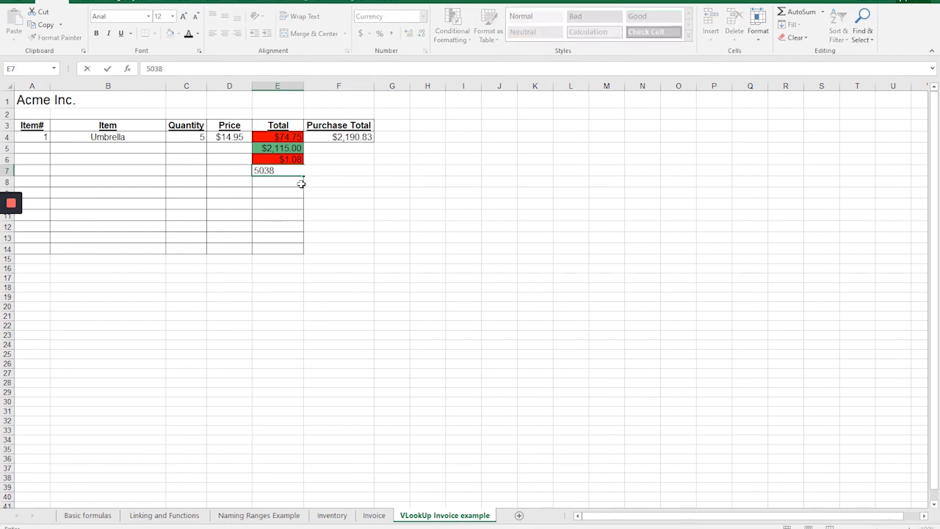
{"action": "key", "text": "BackSpace"}
{"action": "key", "text": "Return"}
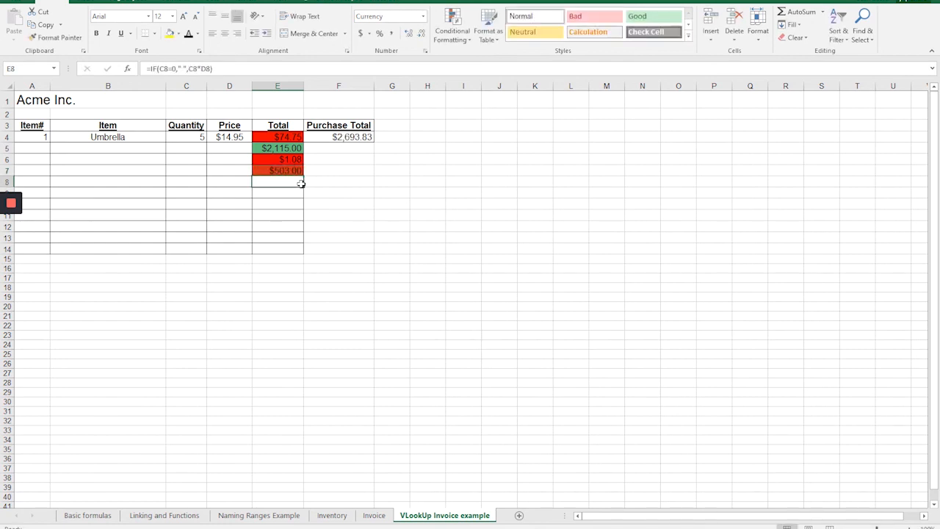
{"action": "type", "text": "1123"}
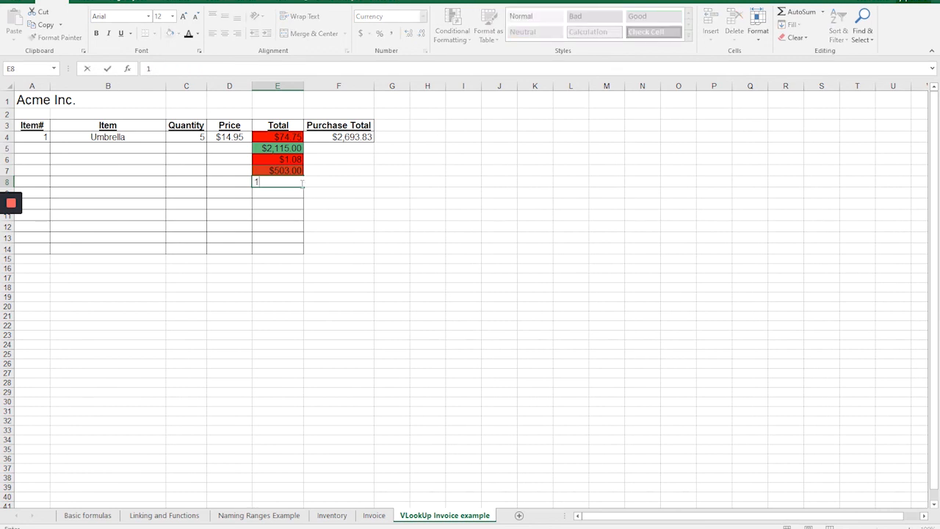
{"action": "key", "text": "Return"}
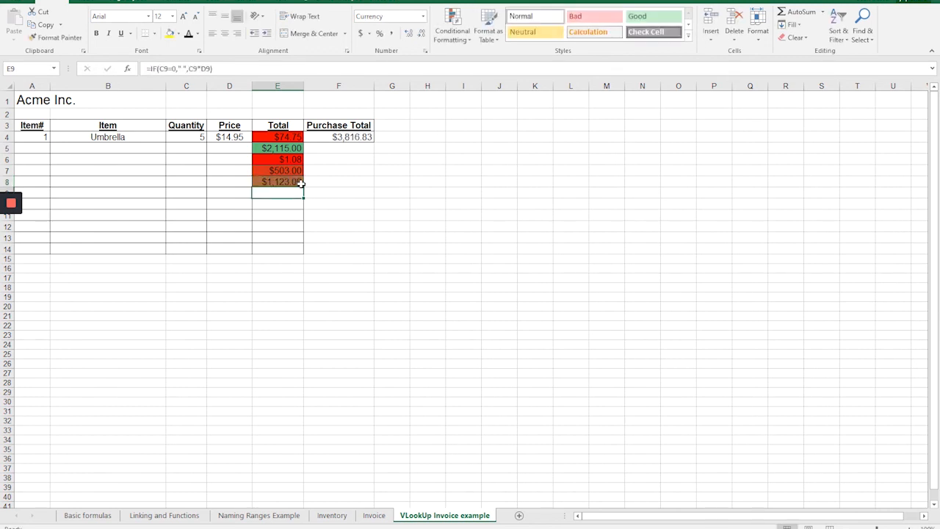
{"action": "type", "text": "1568"}
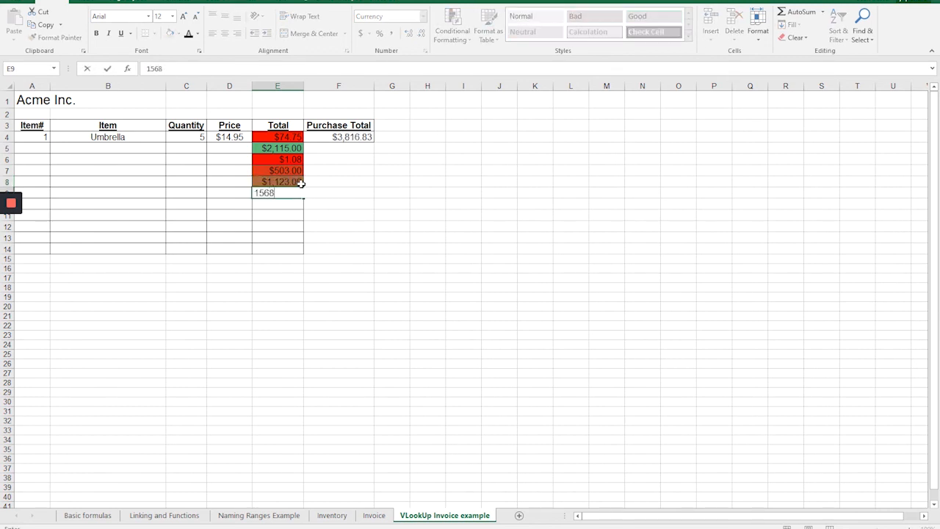
{"action": "key", "text": "Return"}
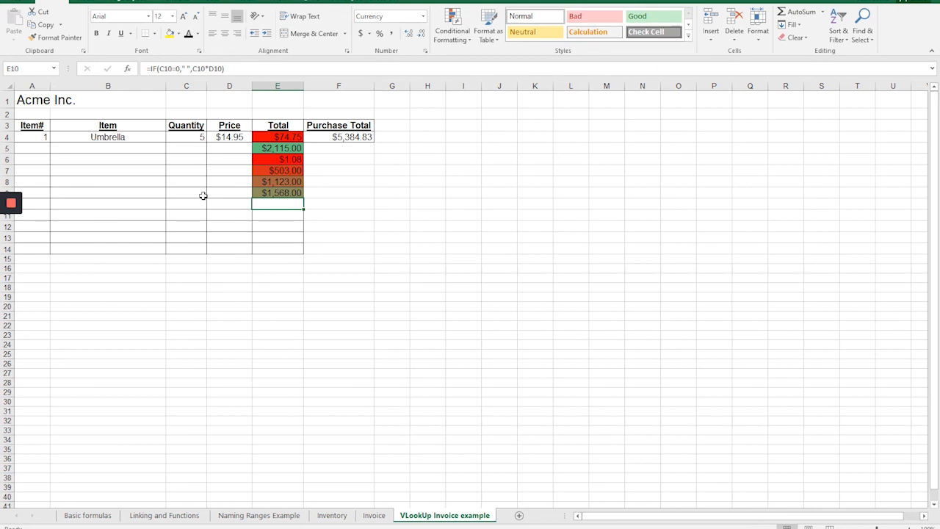
{"action": "left_click", "coordinate": [184, 136]}
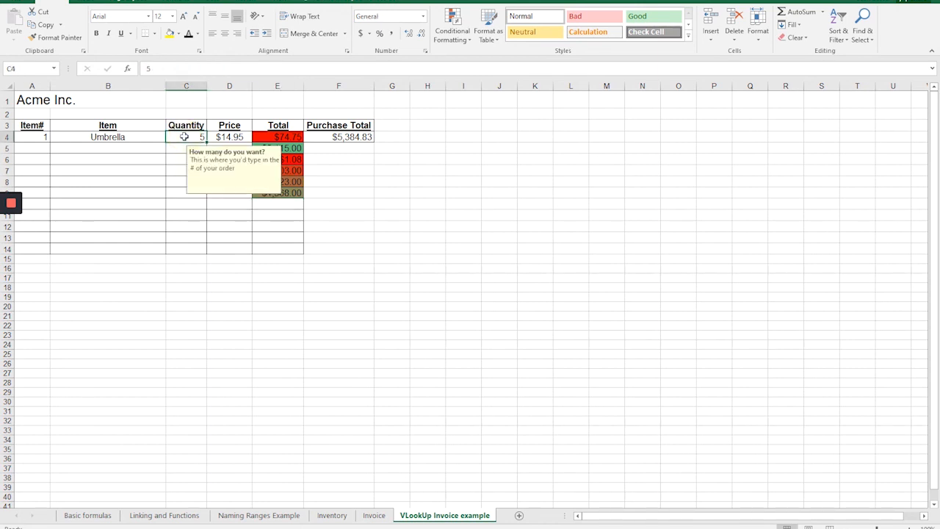
{"action": "left_click", "coordinate": [286, 137]}
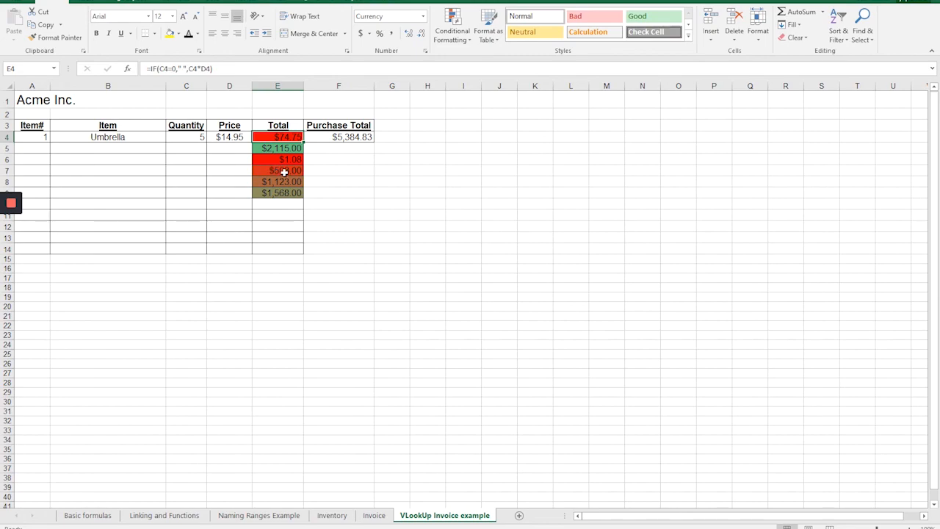
{"action": "mouse_move", "coordinate": [12, 210]}
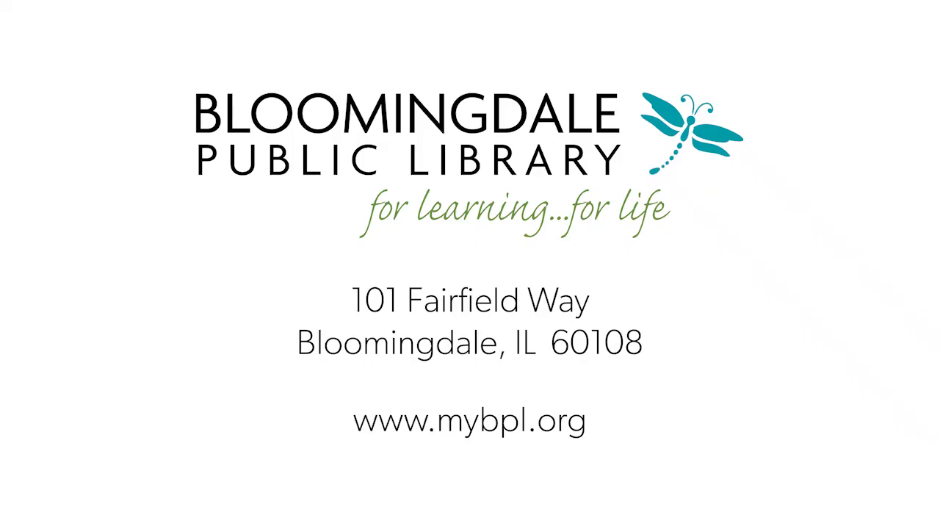